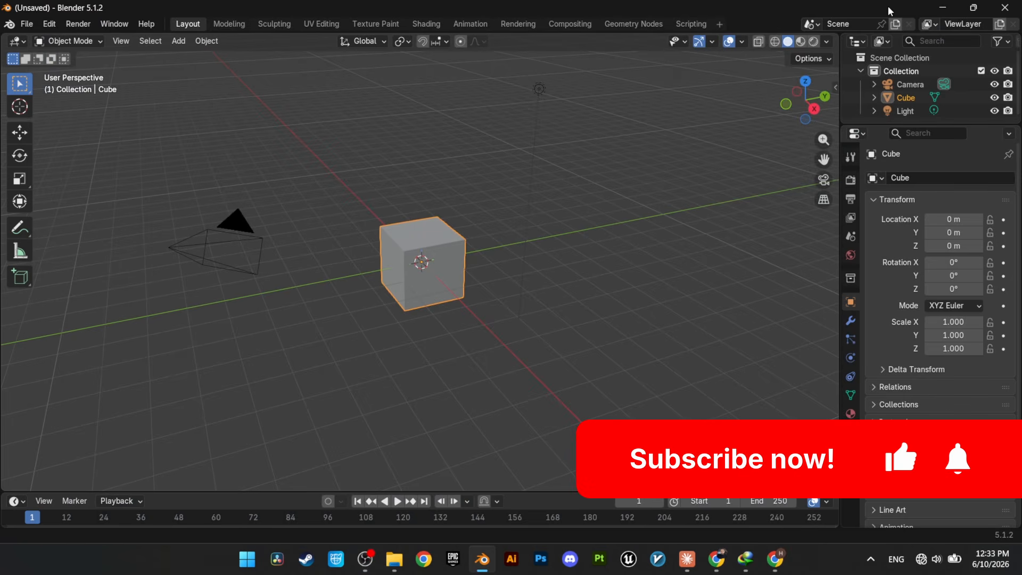
Step: Delete all default scene objects and import the Nissan Frontier King Cab 2016 GLB file with the default glTF 2.0 options
{"action": "key", "text": "a"}
{"action": "key", "text": "Delete"}
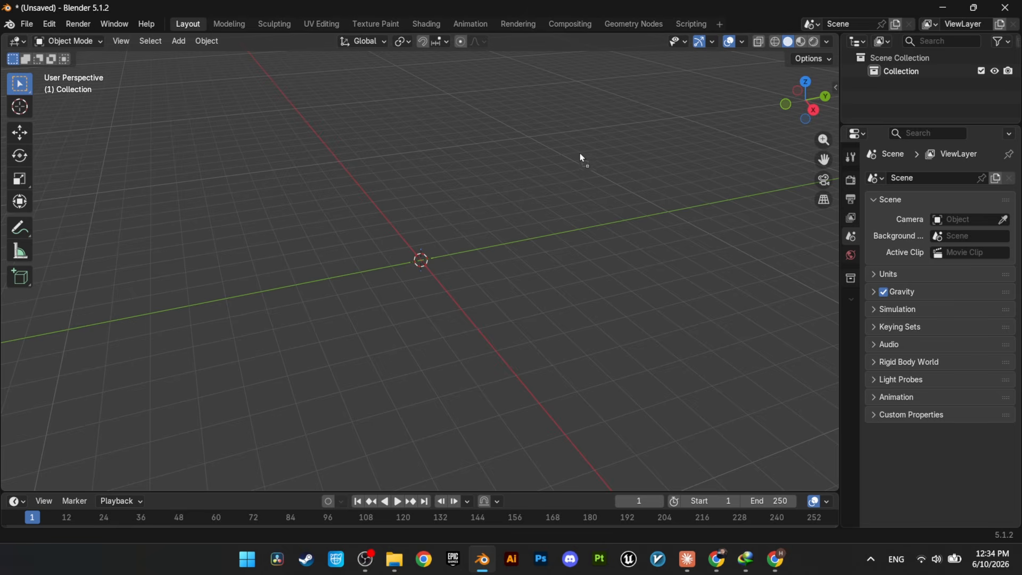
{"action": "left_click_drag", "start_coordinate": [456, 141], "coordinate": [456, 142]}
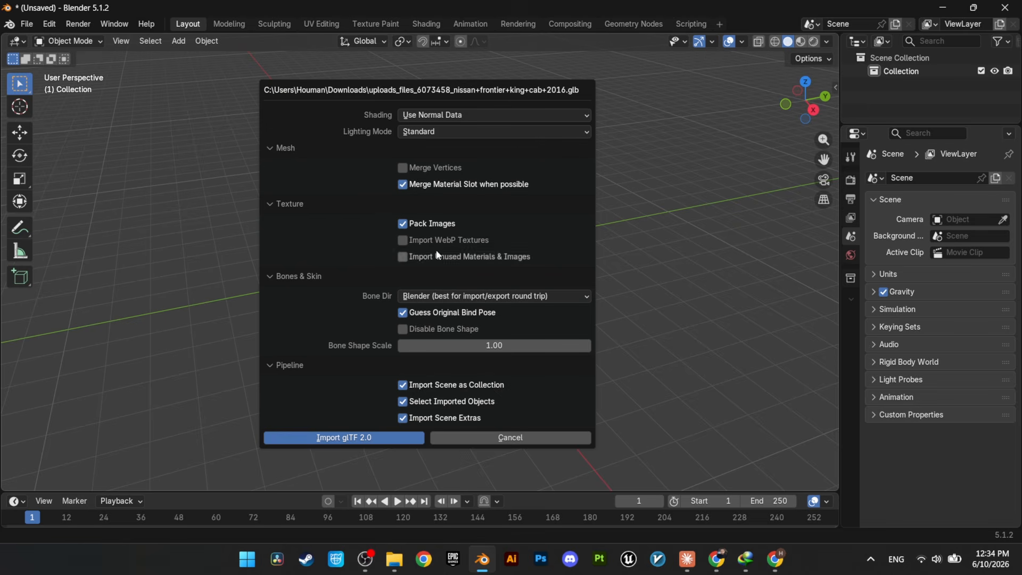
{"action": "left_click", "coordinate": [316, 443]}
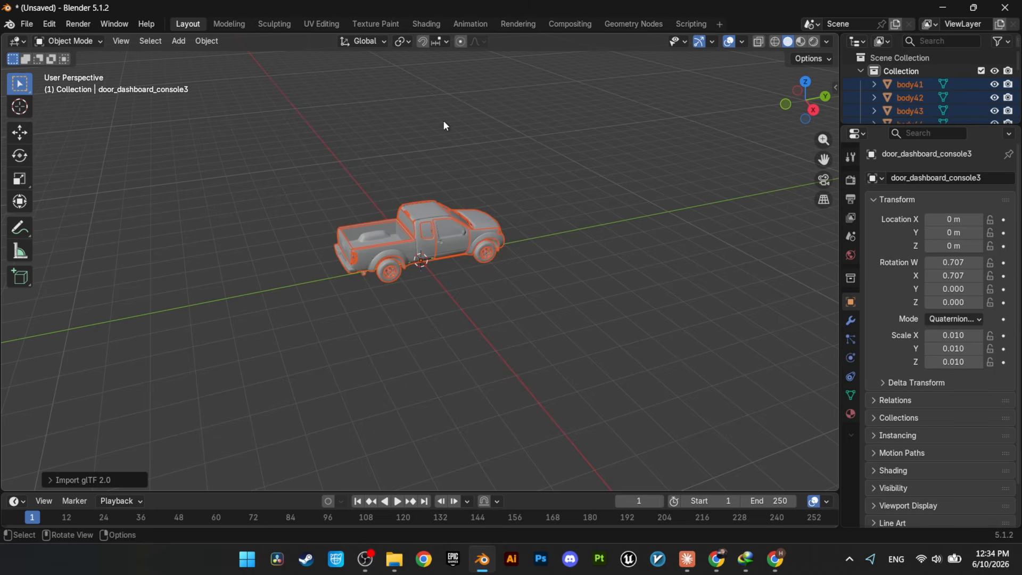
Step: Select every part of the imported truck and rotate it -90° about the global Z axis
{"action": "scroll", "coordinate": [443, 121], "scroll_direction": "up", "scroll_amount": 2}
{"action": "scroll", "coordinate": [478, 167], "scroll_direction": "up", "scroll_amount": 1}
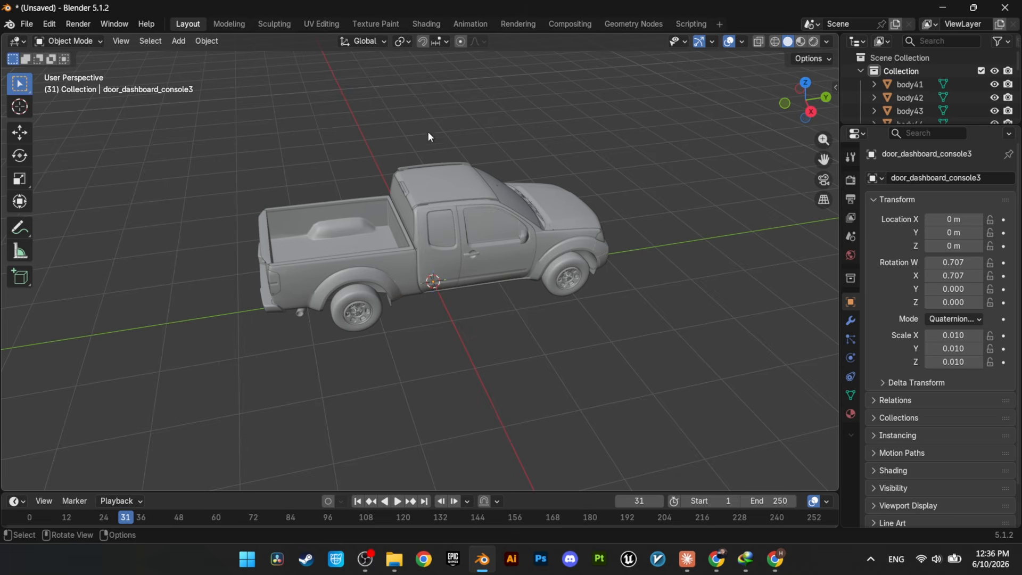
{"action": "middle_click_drag", "start_coordinate": [353, 148], "coordinate": [593, 137]}
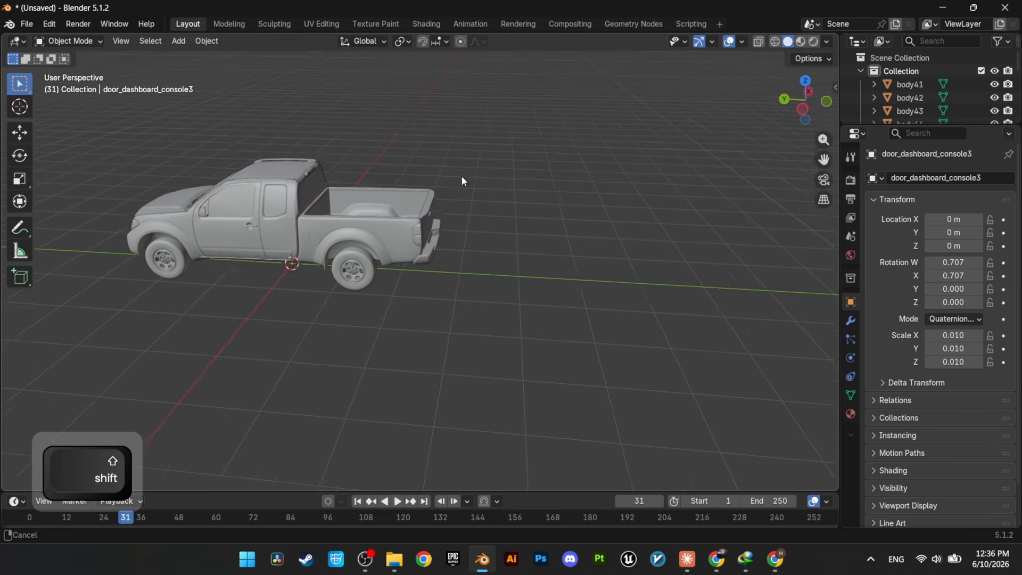
{"action": "middle_click_drag", "start_coordinate": [463, 183], "coordinate": [693, 117], "text": "shift"}
{"action": "middle_click_drag", "start_coordinate": [535, 189], "coordinate": [536, 176]}
{"action": "key", "text": "a"}
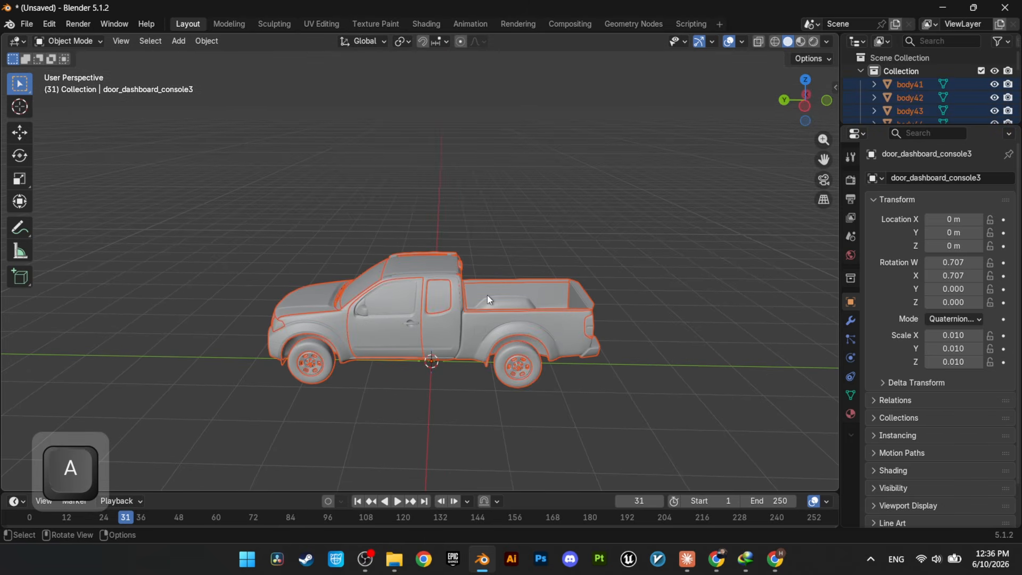
{"action": "key", "text": "r"}
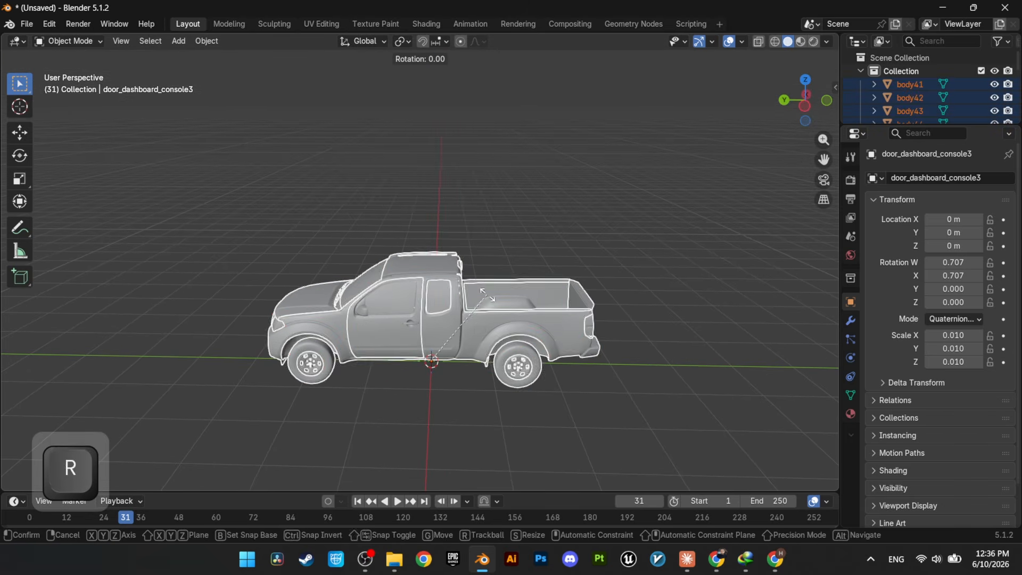
{"action": "key", "text": "z"}
{"action": "key", "text": "9"}
{"action": "key", "text": "0"}
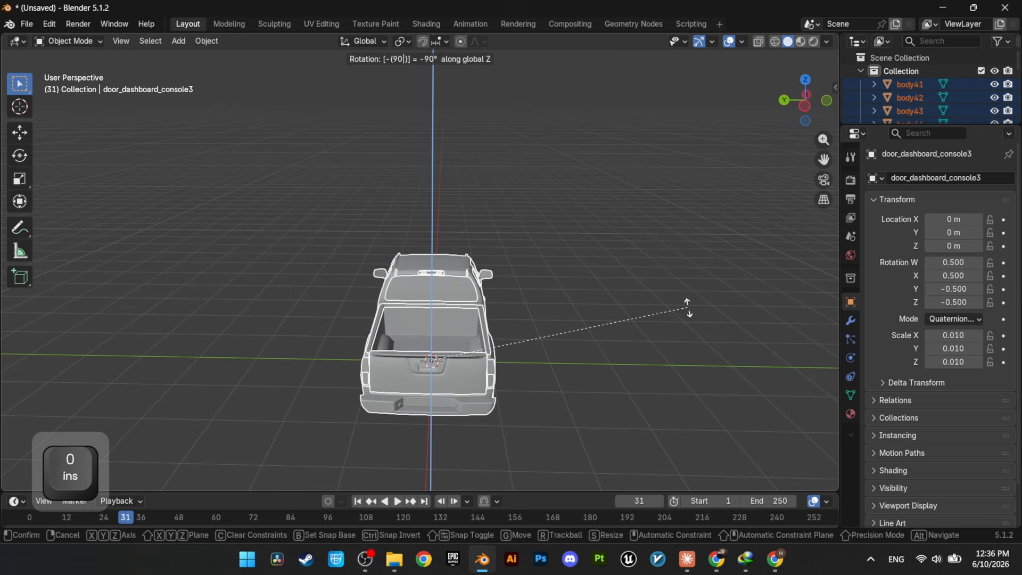
{"action": "key", "text": "Return"}
Step: Measure the truck's overall length from rear bumper to front bumper in top orthographic view
{"action": "middle_click_drag", "start_coordinate": [627, 212], "coordinate": [488, 239]}
{"action": "key", "text": "KP_7"}
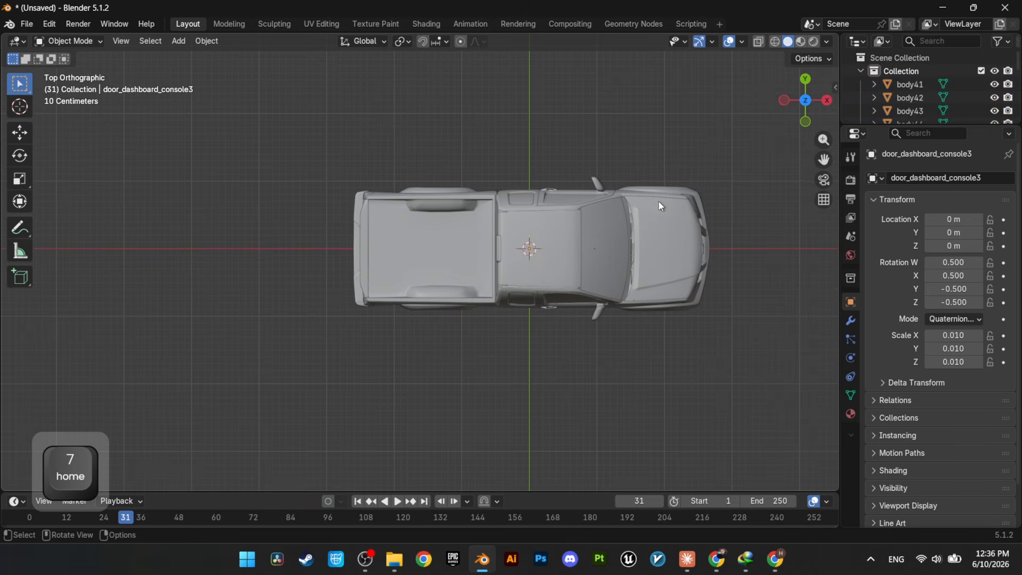
{"action": "middle_click_drag", "start_coordinate": [659, 201], "coordinate": [601, 243], "text": "shift"}
{"action": "scroll", "coordinate": [620, 319], "scroll_direction": "up", "scroll_amount": 3}
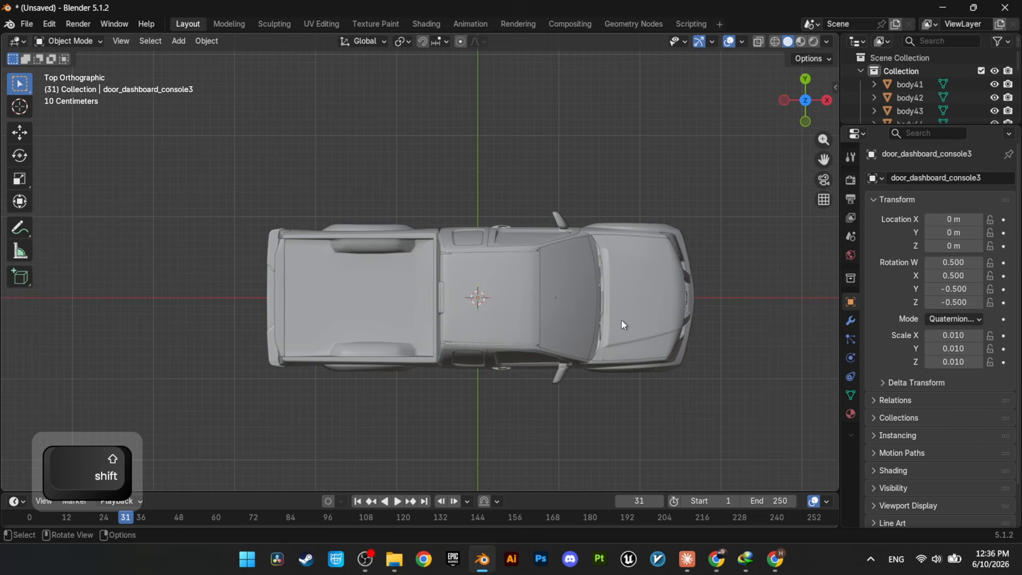
{"action": "middle_click_drag", "start_coordinate": [618, 315], "coordinate": [564, 297], "text": "shift"}
{"action": "left_click", "coordinate": [22, 249]}
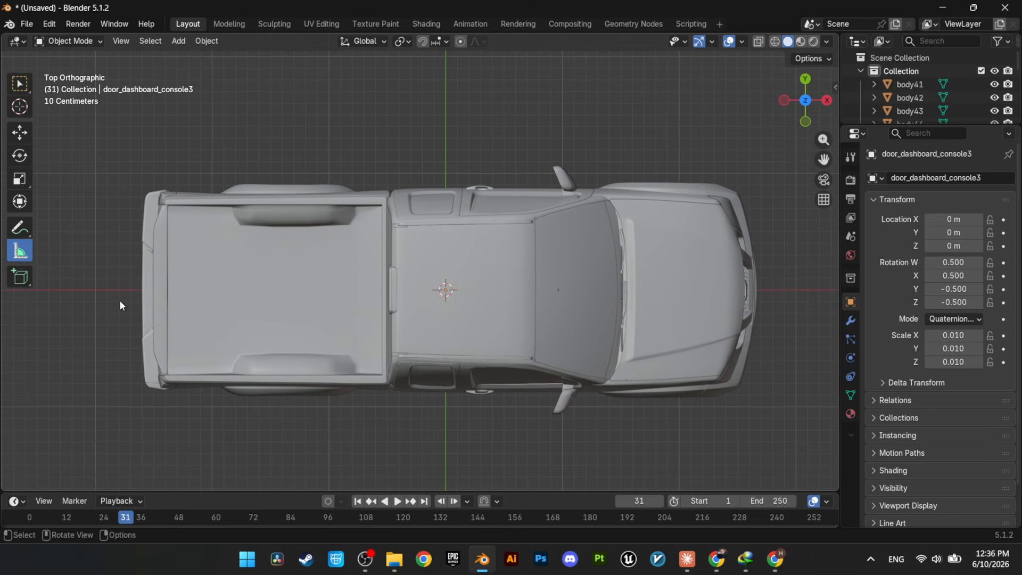
{"action": "left_click_drag", "start_coordinate": [143, 292], "coordinate": [756, 290]}
{"action": "middle_click_drag", "start_coordinate": [756, 290], "coordinate": [394, 321]}
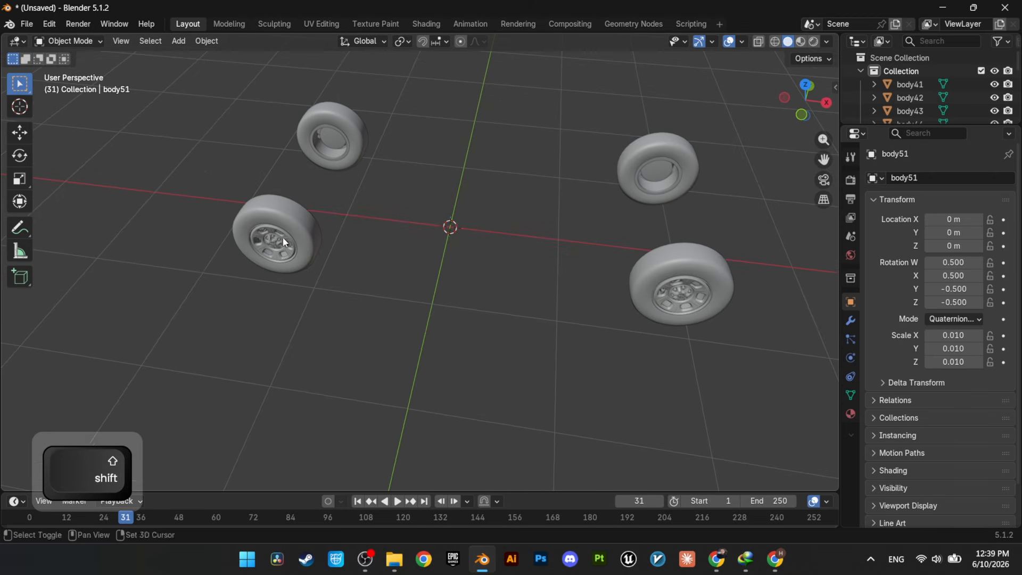
Step: Try to move the rear wheel's tyre away from its rim
{"action": "middle_click_drag", "start_coordinate": [248, 263], "coordinate": [391, 222], "text": "shift"}
{"action": "scroll", "coordinate": [366, 264], "scroll_direction": "up", "scroll_amount": 3}
{"action": "scroll", "coordinate": [397, 202], "scroll_direction": "up", "scroll_amount": 3}
{"action": "middle_click_drag", "start_coordinate": [460, 192], "coordinate": [457, 266], "text": "shift"}
{"action": "scroll", "coordinate": [457, 266], "scroll_direction": "down", "scroll_amount": 1}
{"action": "left_click", "coordinate": [455, 277]}
{"action": "key", "text": "g"}
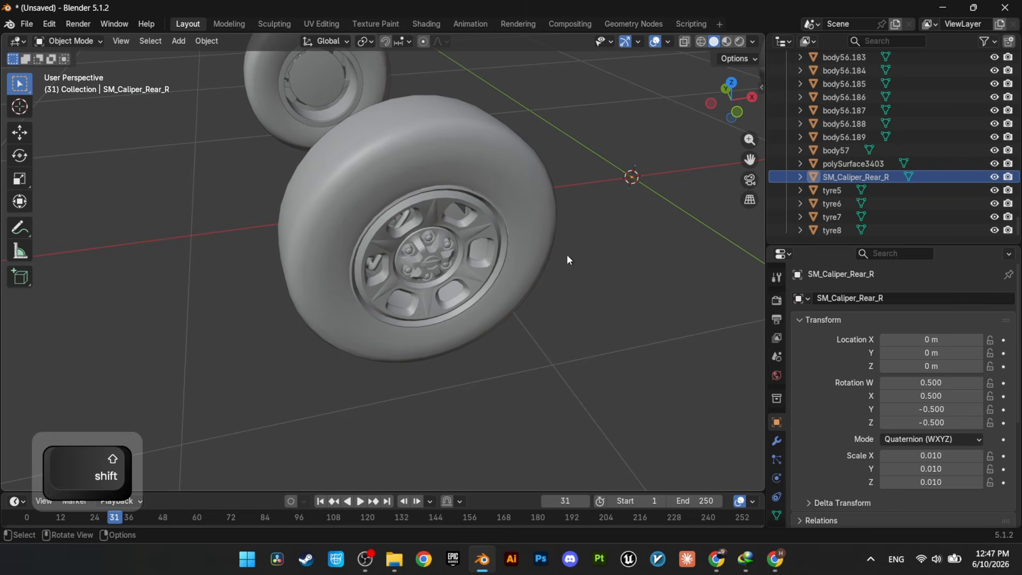
{"action": "left_click", "coordinate": [515, 216]}
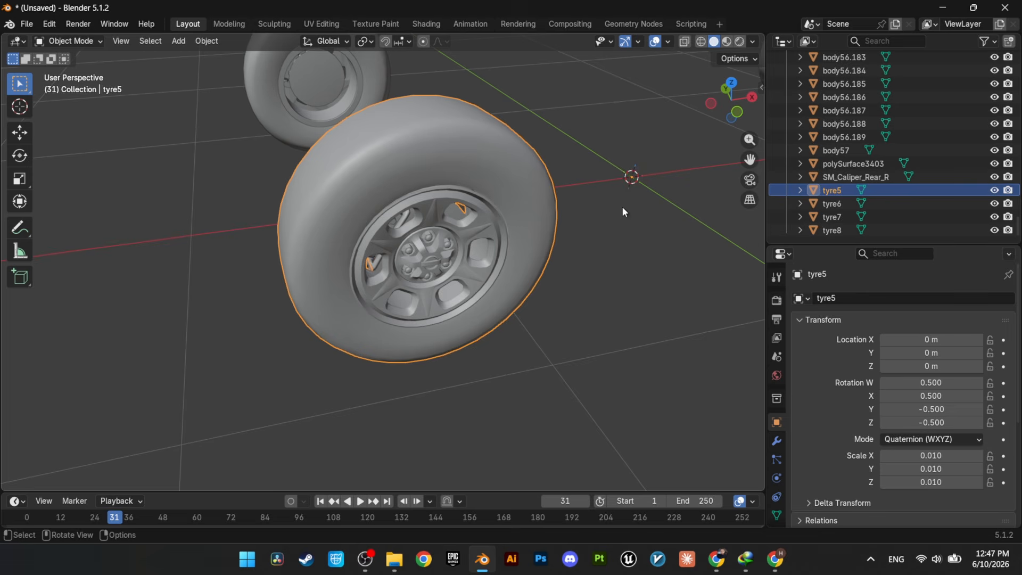
Step: Try moving the combined rear wheel and its brake caliper individually to check that they are separate objects
{"action": "middle_click_drag", "start_coordinate": [624, 212], "coordinate": [420, 210]}
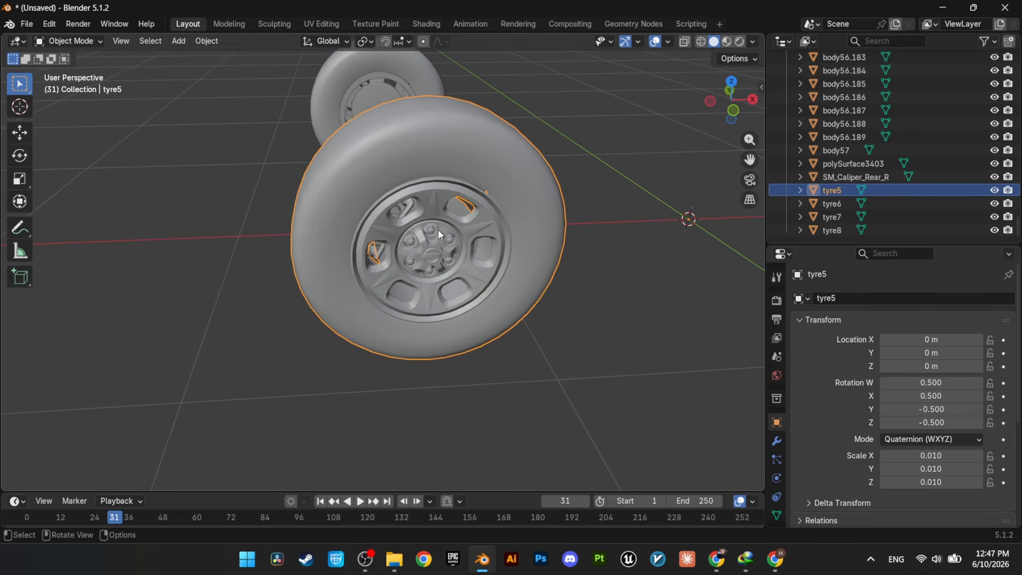
{"action": "key", "text": "g"}
{"action": "right_click", "coordinate": [434, 245]}
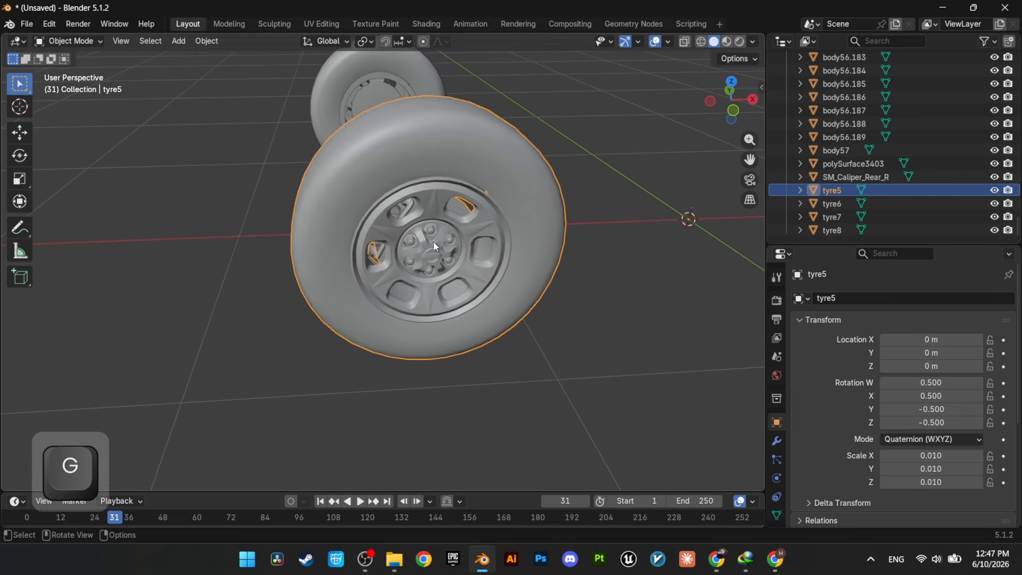
{"action": "left_click", "coordinate": [408, 208]}
{"action": "key", "text": "g"}
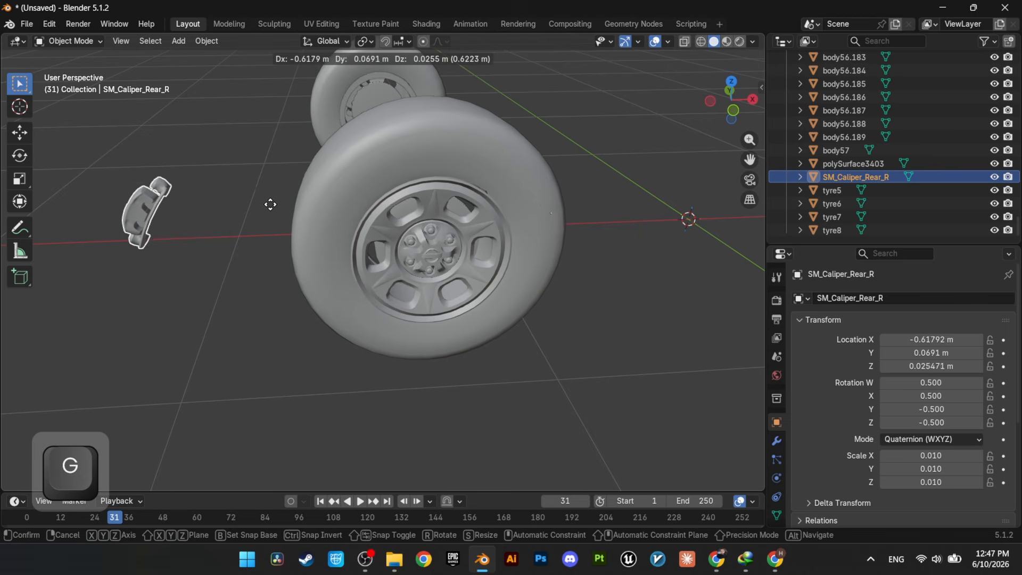
{"action": "right_click", "coordinate": [387, 204]}
{"action": "middle_click_drag", "start_coordinate": [387, 204], "coordinate": [407, 228]}
{"action": "scroll", "coordinate": [407, 228], "scroll_direction": "down", "scroll_amount": 1}
{"action": "left_click", "coordinate": [571, 255]}
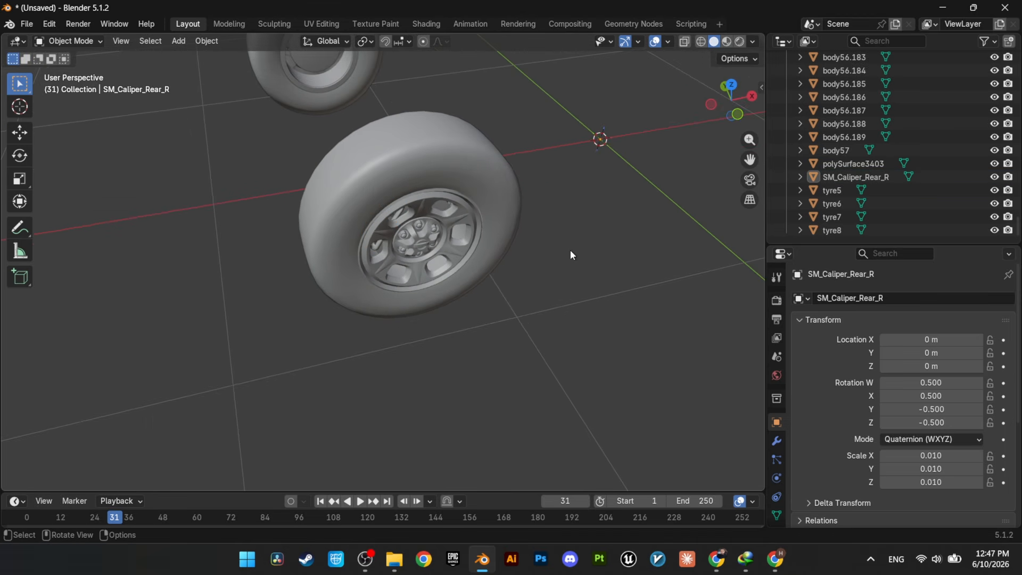
Step: Set the origin of the combined rear wheel (tyre5) to its center of mass by volume
{"action": "left_click", "coordinate": [500, 184]}
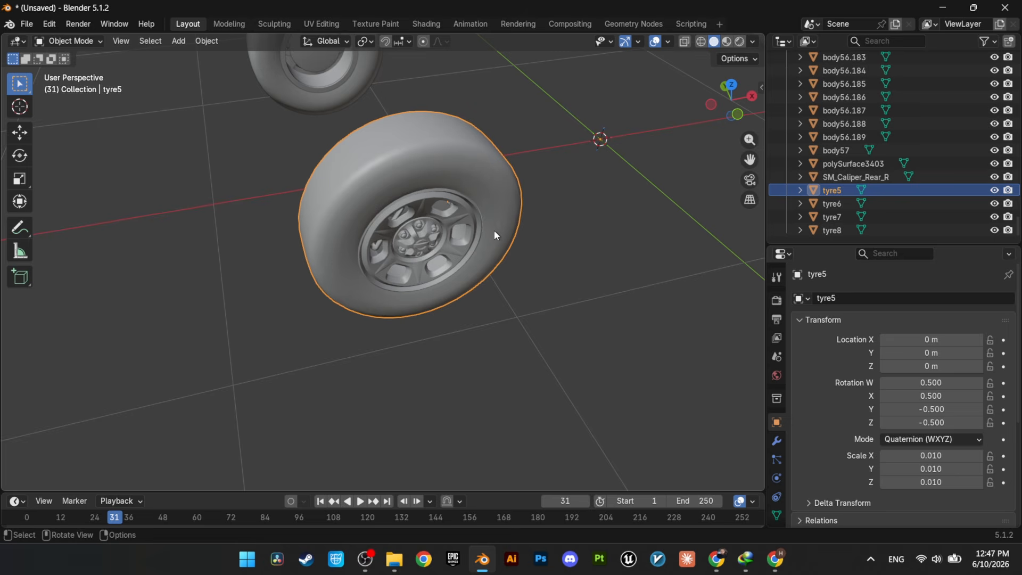
{"action": "middle_click_drag", "start_coordinate": [595, 170], "coordinate": [506, 250]}
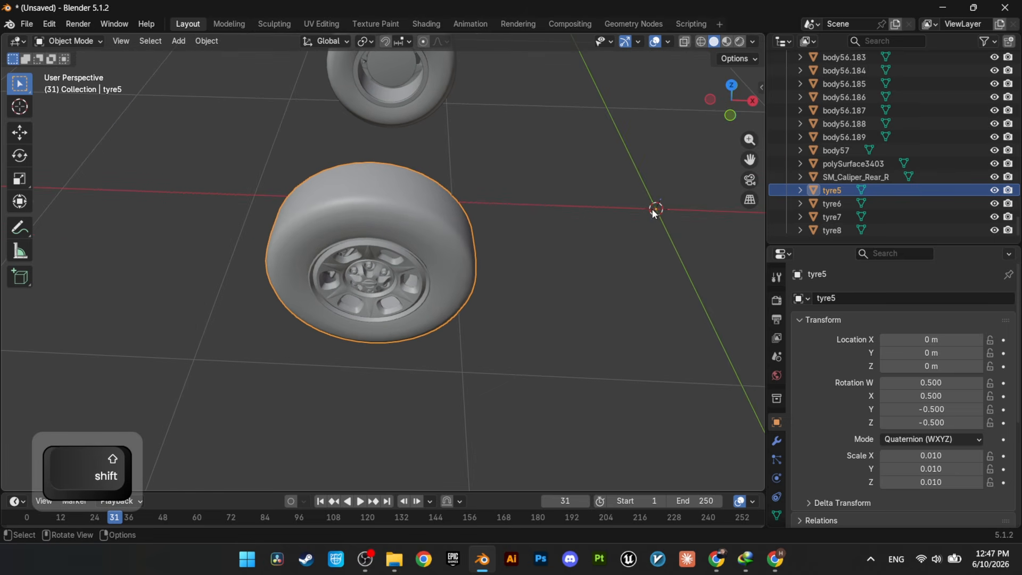
{"action": "middle_click_drag", "start_coordinate": [500, 311], "coordinate": [556, 264]}
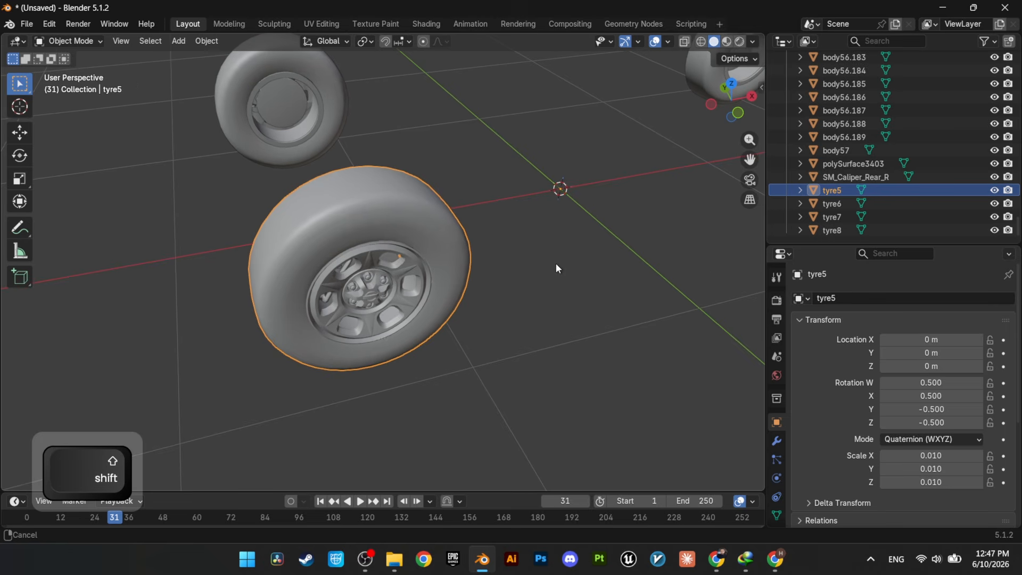
{"action": "left_click", "coordinate": [205, 41]}
{"action": "mouse_move", "coordinate": [262, 66]}
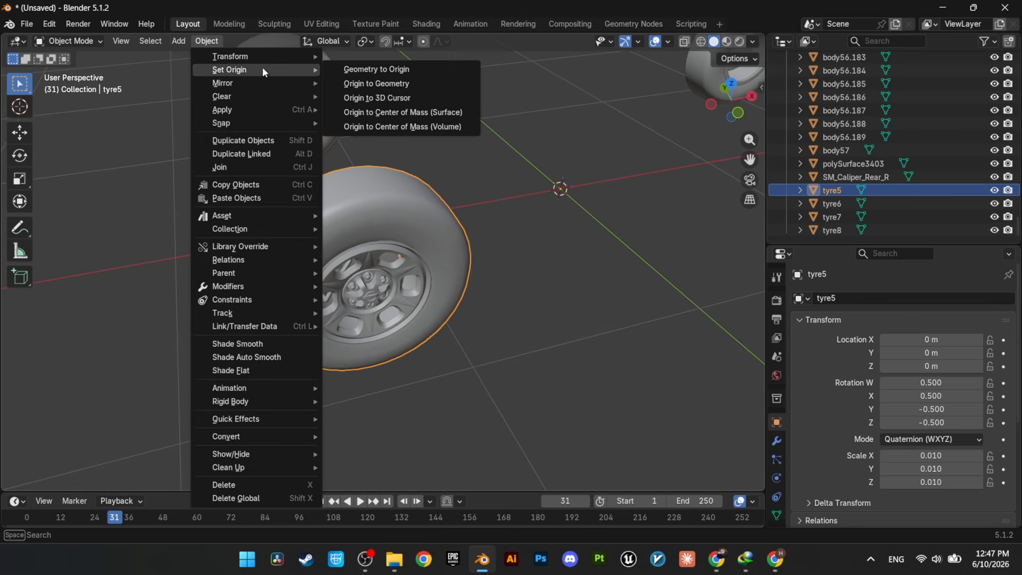
{"action": "left_click", "coordinate": [439, 130]}
Step: Hide the rear wheel and set the origin of SM_Caliper_Rear_R to the 3D cursor
{"action": "mouse_move", "coordinate": [461, 216]}
{"action": "middle_mouse_down"}
{"action": "mouse_move", "coordinate": [439, 174]}
{"action": "mouse_move", "coordinate": [502, 225]}
{"action": "mouse_move", "coordinate": [458, 210]}
{"action": "mouse_move", "coordinate": [445, 225]}
{"action": "middle_mouse_up"}
{"action": "key", "text": "h"}
{"action": "left_click", "coordinate": [367, 207]}
{"action": "left_click", "coordinate": [208, 42]}
{"action": "mouse_move", "coordinate": [225, 72]}
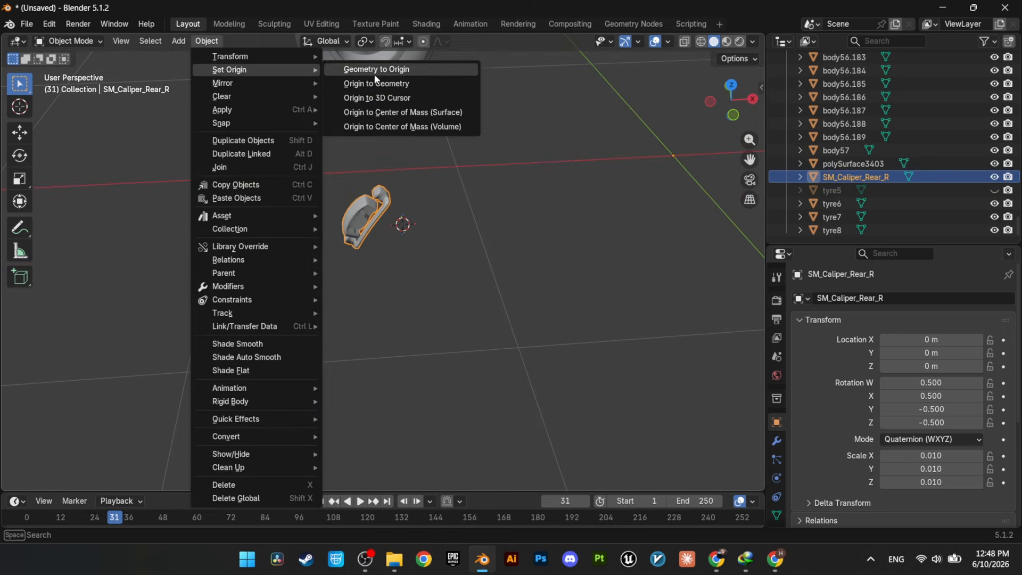
{"action": "left_click", "coordinate": [410, 99]}
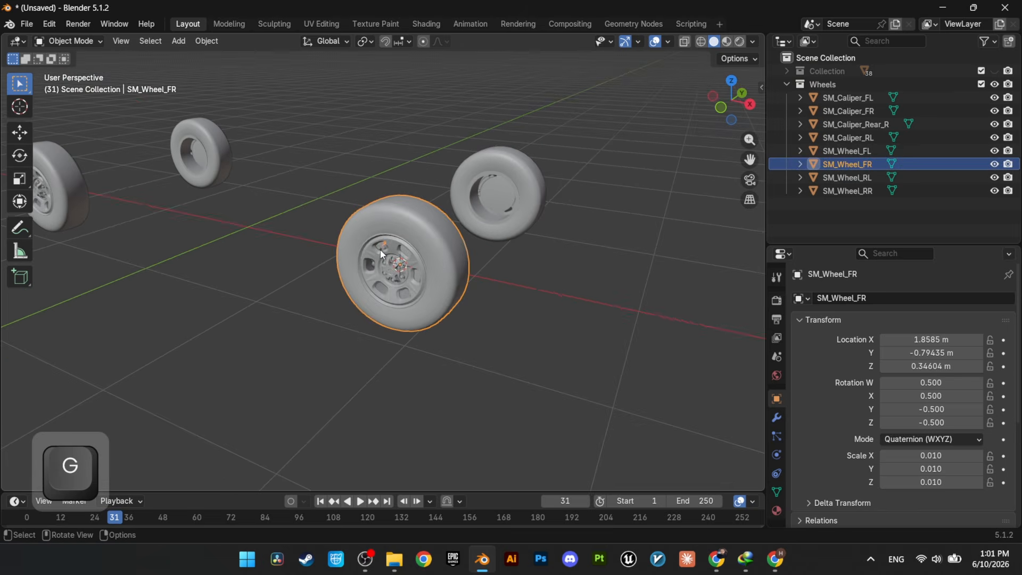
Step: Inspect the calipers and wheels in the Wheels collection and unhide the rest of the truck
{"action": "left_click", "coordinate": [848, 111]}
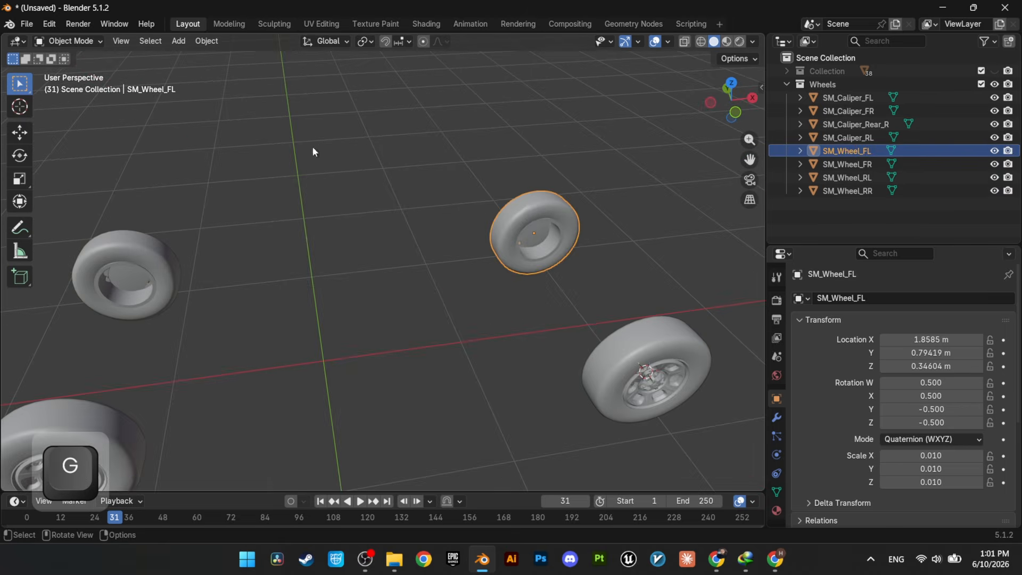
{"action": "middle_click_drag", "start_coordinate": [426, 223], "coordinate": [461, 205]}
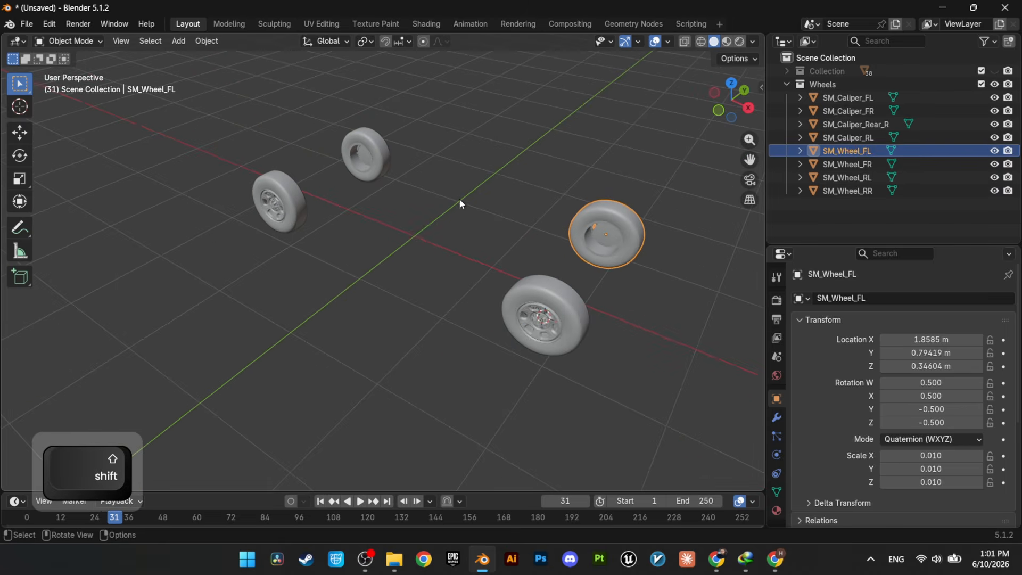
{"action": "key", "text": "alt+h"}
{"action": "middle_click_drag", "start_coordinate": [408, 228], "coordinate": [359, 285], "text": "shift"}
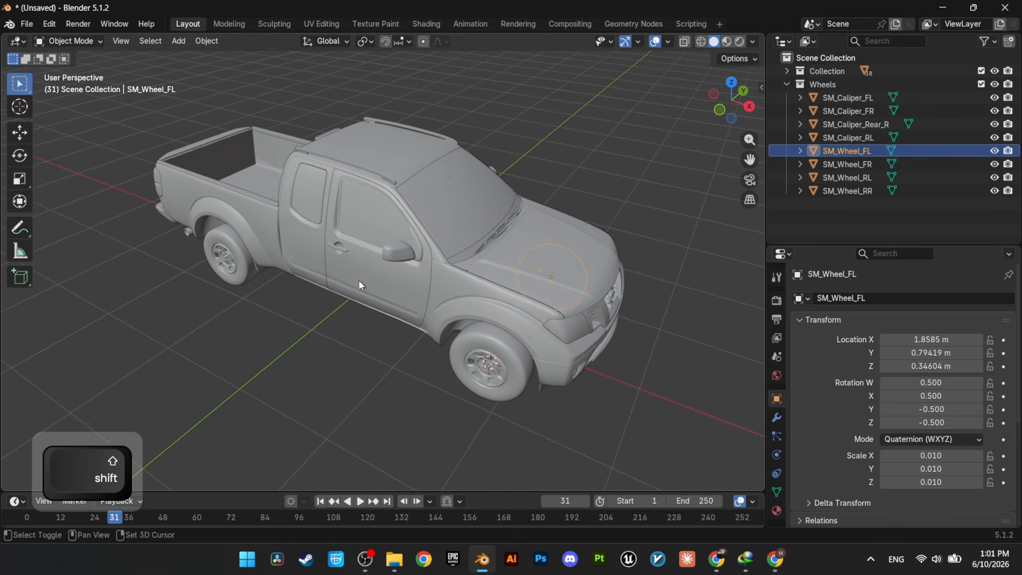
{"action": "middle_click_drag", "start_coordinate": [350, 349], "coordinate": [371, 327], "text": "shift"}
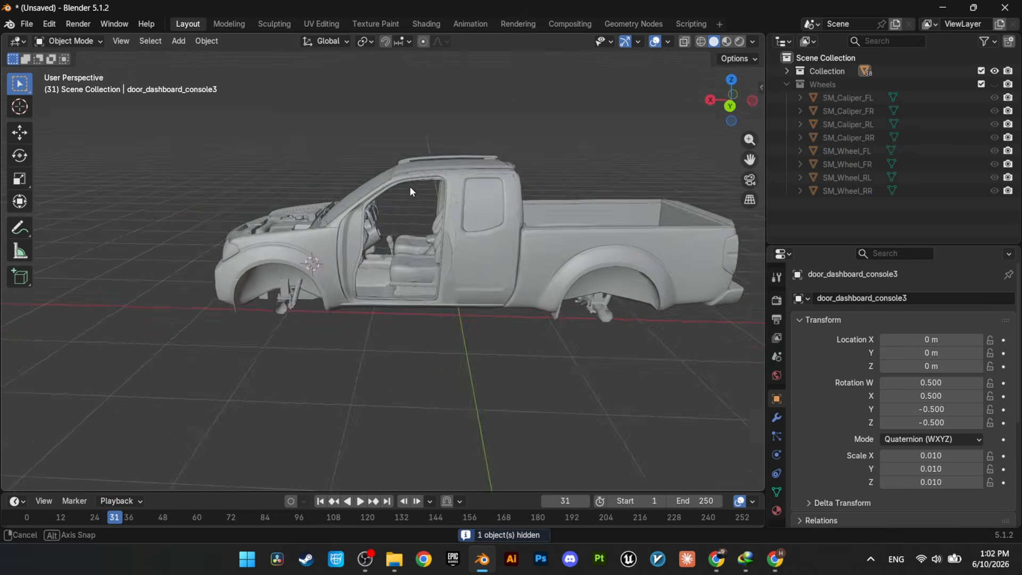
Step: Select all visible body parts with the main shell (body52) as the active object and join them into one mesh
{"action": "middle_click_drag", "start_coordinate": [410, 187], "coordinate": [378, 223]}
{"action": "middle_click_drag", "start_coordinate": [491, 233], "coordinate": [410, 226], "text": "shift"}
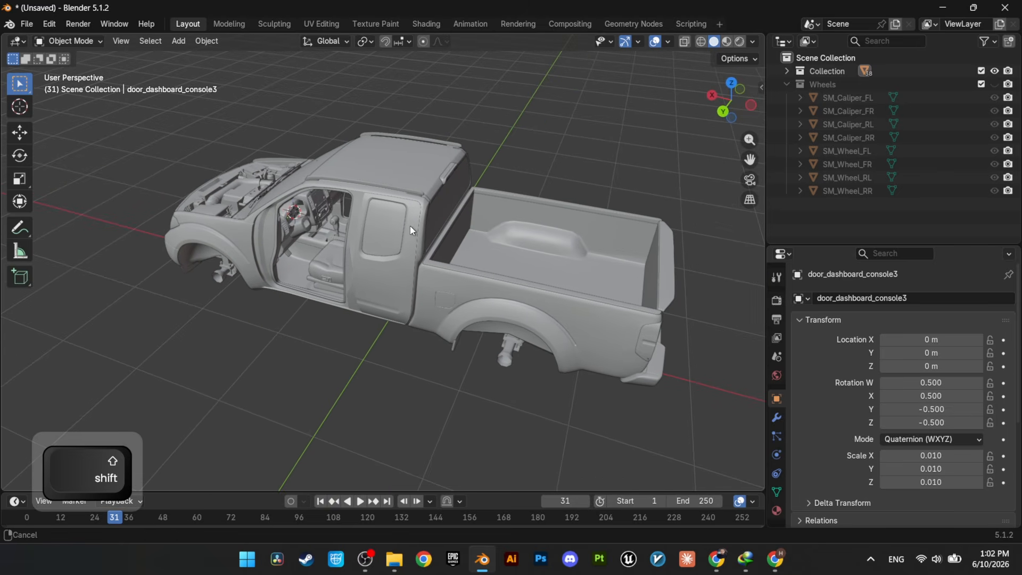
{"action": "key", "text": "a"}
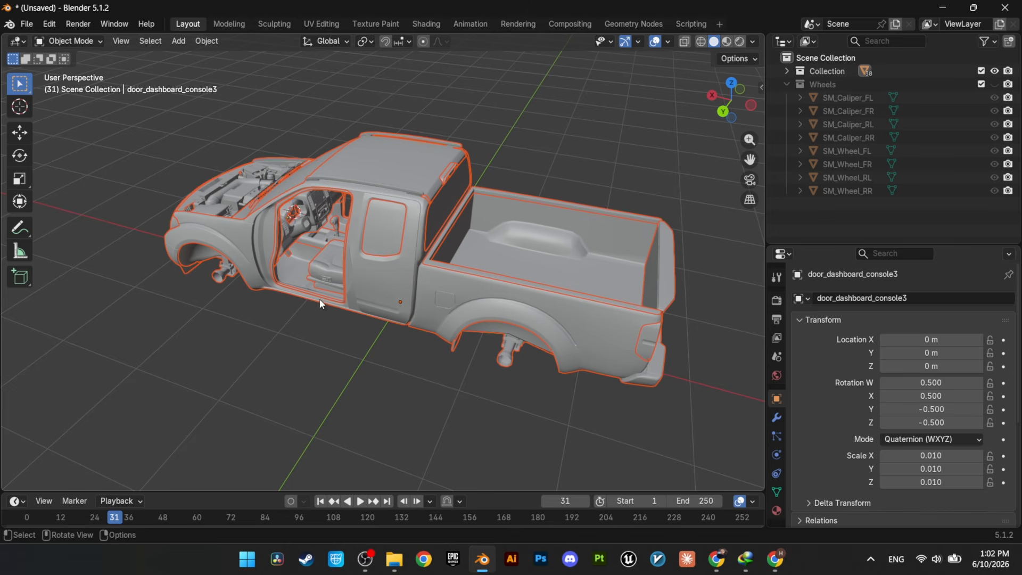
{"action": "left_click", "coordinate": [407, 163], "text": "shift"}
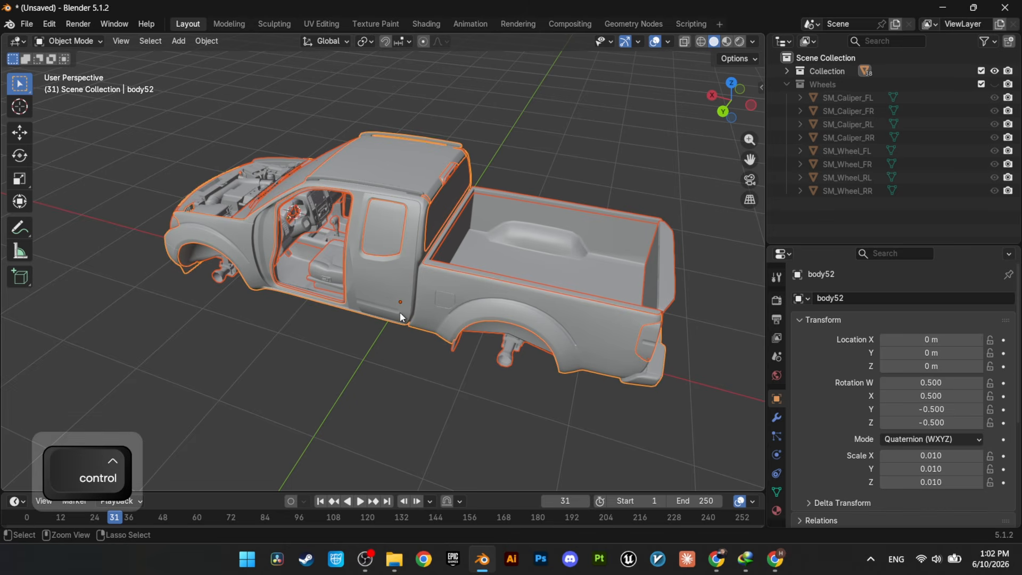
{"action": "key", "text": "ctrl+j"}
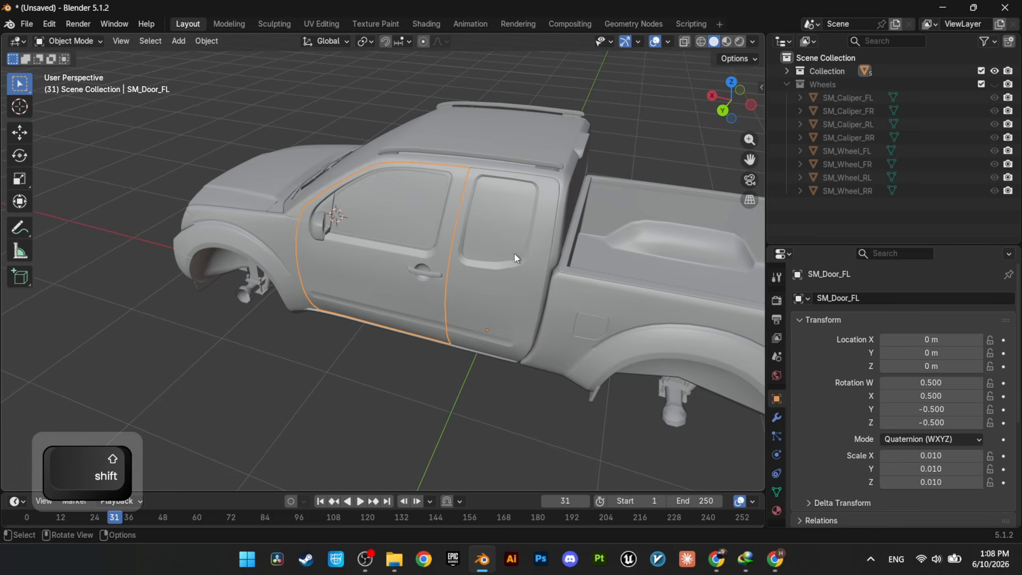
Step: Set the origin of SM_Body to its center of mass by volume
{"action": "left_click", "coordinate": [483, 363], "text": "shift"}
{"action": "middle_click_drag", "start_coordinate": [482, 363], "coordinate": [444, 346]}
{"action": "scroll", "coordinate": [401, 344], "scroll_direction": "down", "scroll_amount": 2}
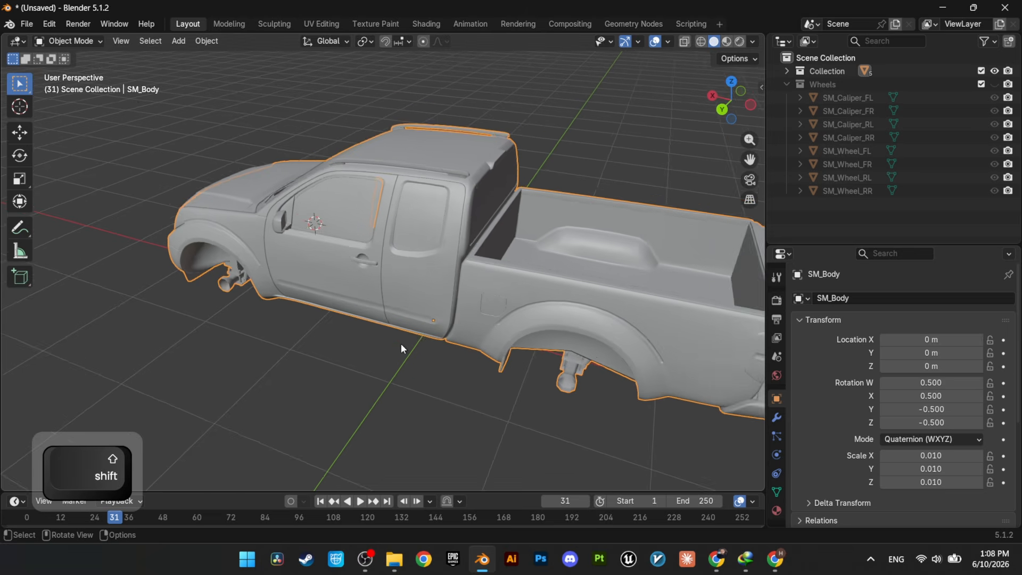
{"action": "left_click", "coordinate": [208, 42]}
{"action": "mouse_move", "coordinate": [236, 71]}
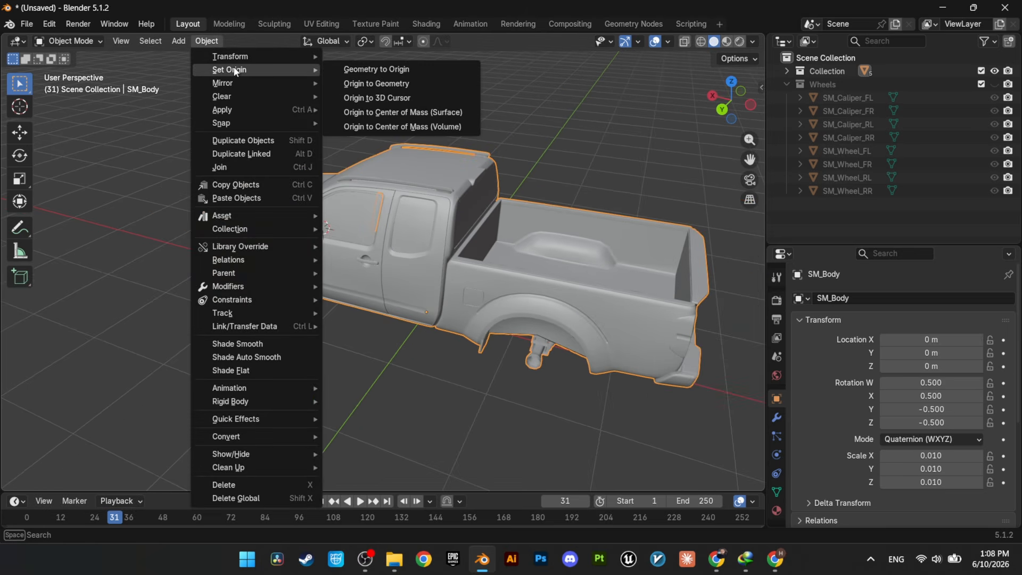
{"action": "left_click", "coordinate": [378, 129]}
{"action": "middle_click_drag", "start_coordinate": [478, 299], "coordinate": [436, 293]}
{"action": "middle_click_drag", "start_coordinate": [435, 293], "coordinate": [421, 292]}
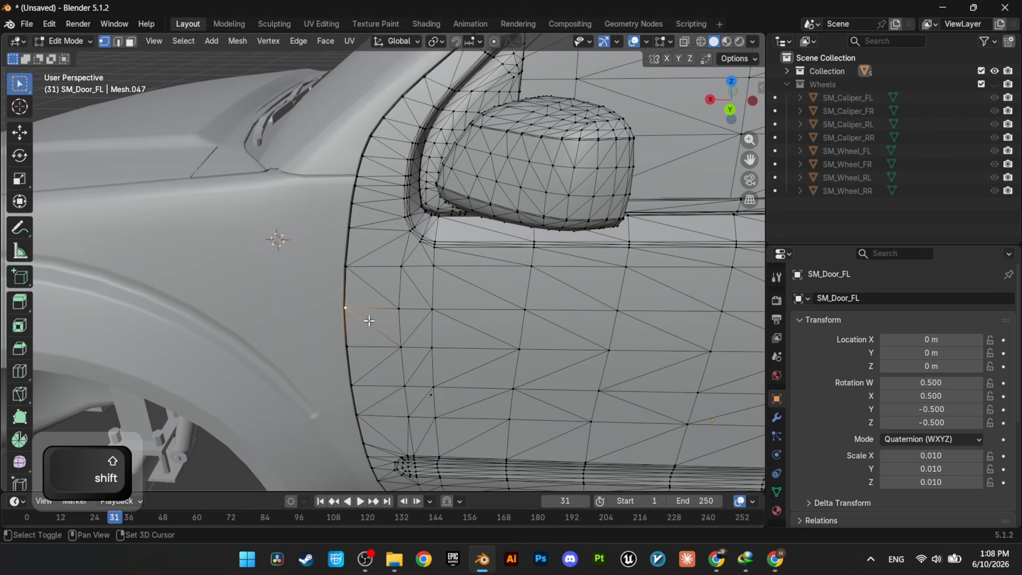
Step: Snap the 3D cursor to the vertex on SM_Door_FL's front edge, set the door's origin there and test rotating it about global Z
{"action": "key", "text": "shift+s"}
{"action": "left_click", "coordinate": [370, 396]}
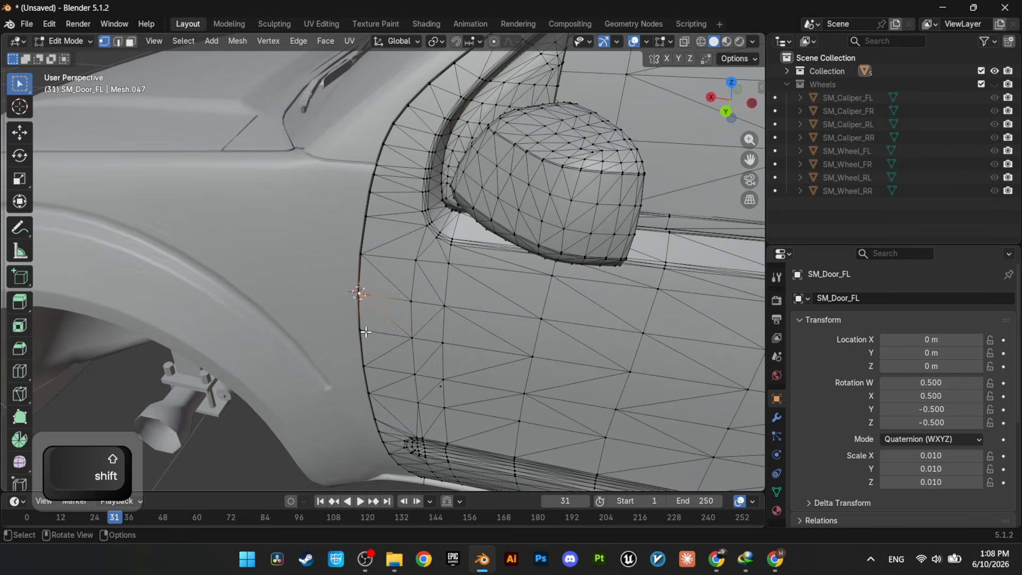
{"action": "key", "text": "Tab"}
{"action": "left_click", "coordinate": [207, 41]}
{"action": "mouse_move", "coordinate": [229, 69]}
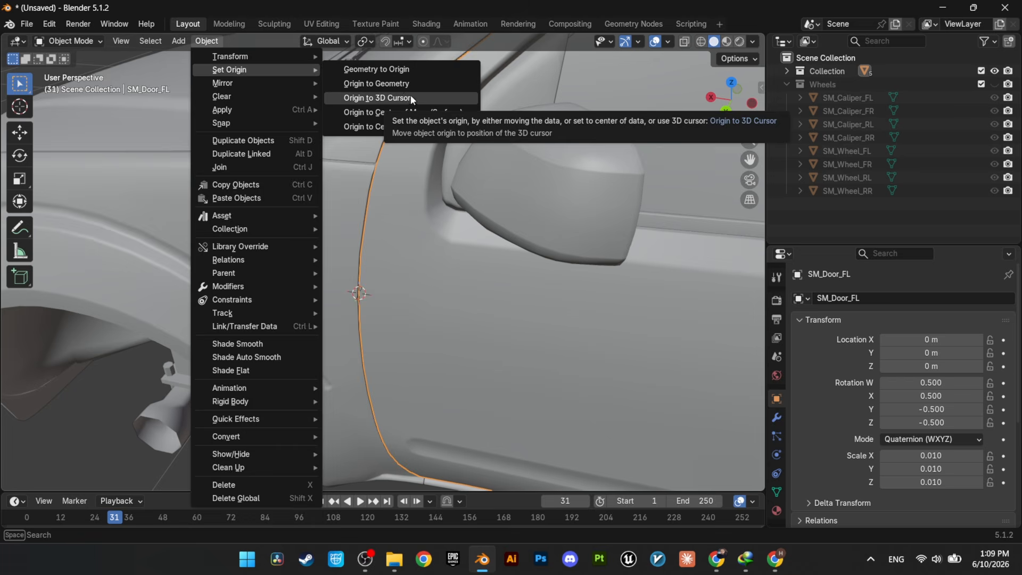
{"action": "left_click", "coordinate": [376, 98]}
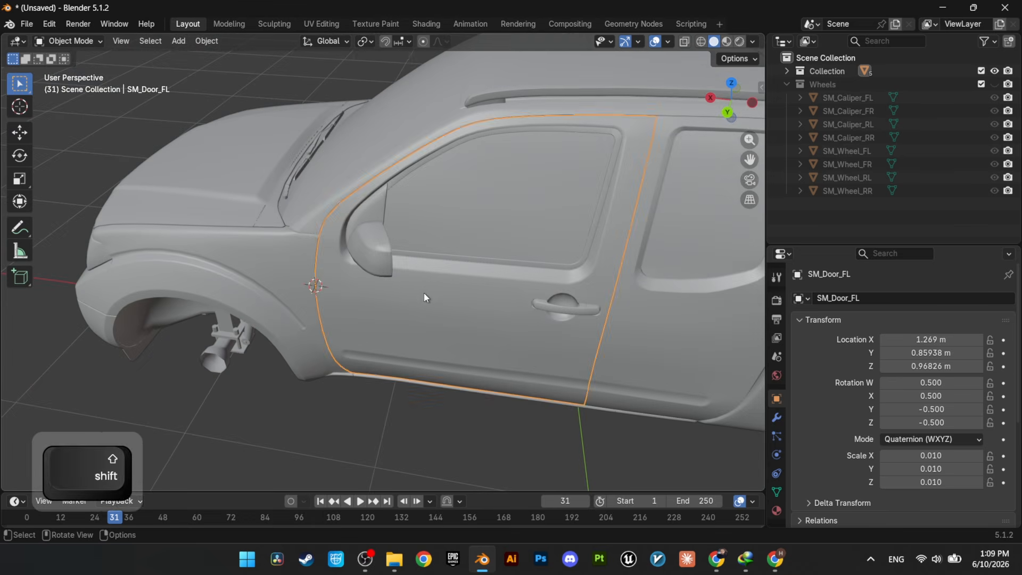
{"action": "key", "text": "r"}
{"action": "key", "text": "z"}
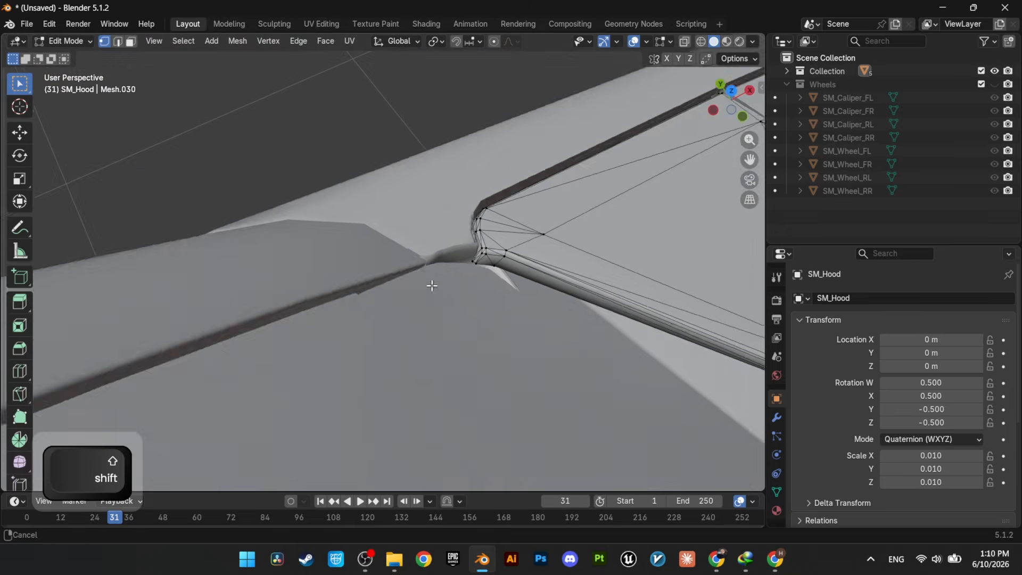
Step: Select the vertex at one rear corner of SM_Hood
{"action": "scroll", "coordinate": [432, 319], "scroll_direction": "up", "scroll_amount": 6}
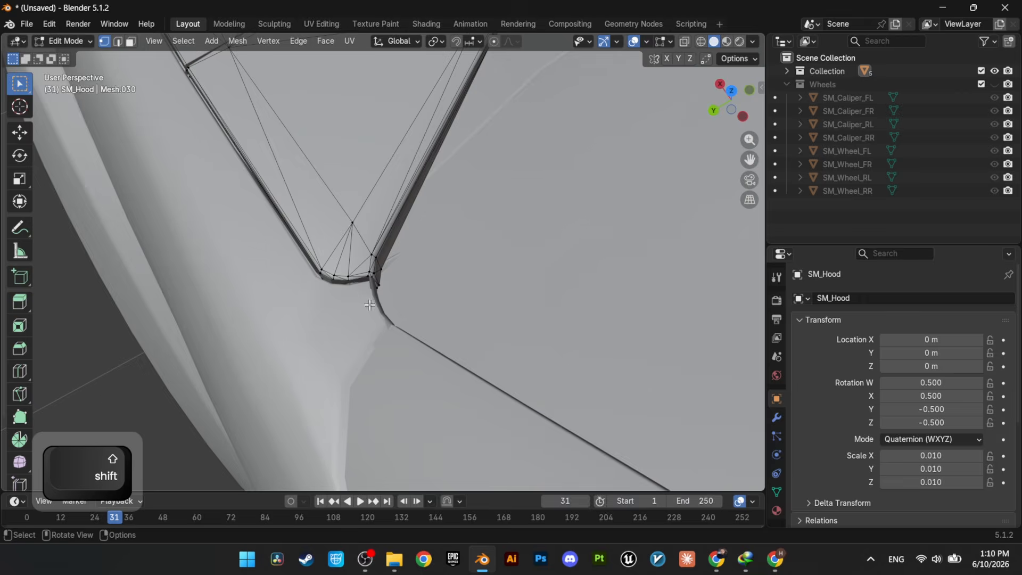
{"action": "left_click", "coordinate": [428, 337], "text": "shift"}
{"action": "middle_click_drag", "start_coordinate": [425, 385], "coordinate": [486, 242]}
{"action": "scroll", "coordinate": [553, 266], "scroll_direction": "down", "scroll_amount": 8}
{"action": "scroll", "coordinate": [553, 265], "scroll_direction": "down", "scroll_amount": 5}
{"action": "scroll", "coordinate": [473, 299], "scroll_direction": "down", "scroll_amount": 4}
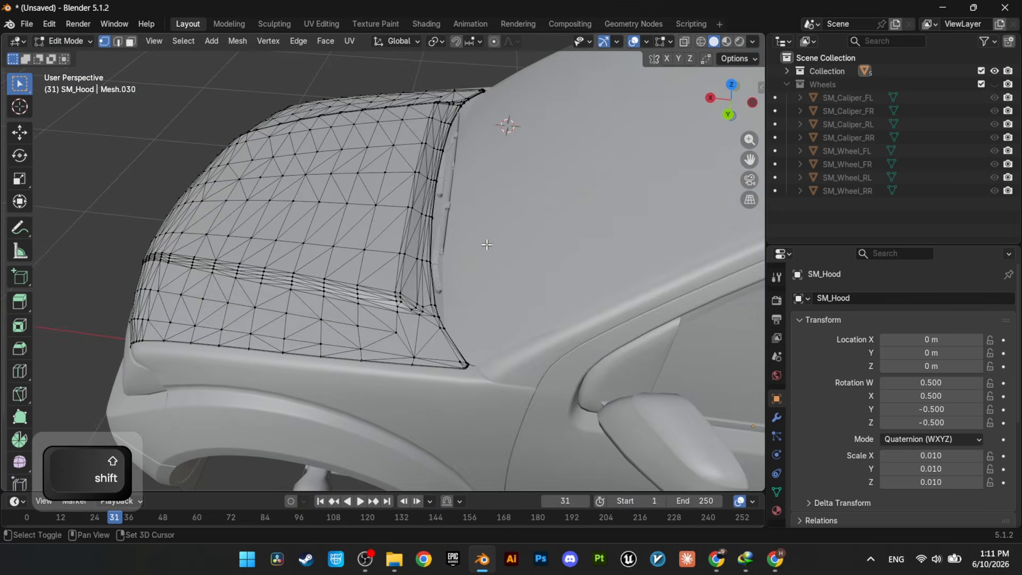
Step: Add the vertex at the hood's opposite rear corner to the selection and snap the 3D cursor to the midpoint of both
{"action": "middle_click_drag", "start_coordinate": [509, 126], "coordinate": [346, 284]}
{"action": "scroll", "coordinate": [346, 283], "scroll_direction": "up", "scroll_amount": 10}
{"action": "middle_click_drag", "start_coordinate": [553, 457], "coordinate": [497, 286], "text": "shift"}
{"action": "scroll", "coordinate": [497, 285], "scroll_direction": "up", "scroll_amount": 4}
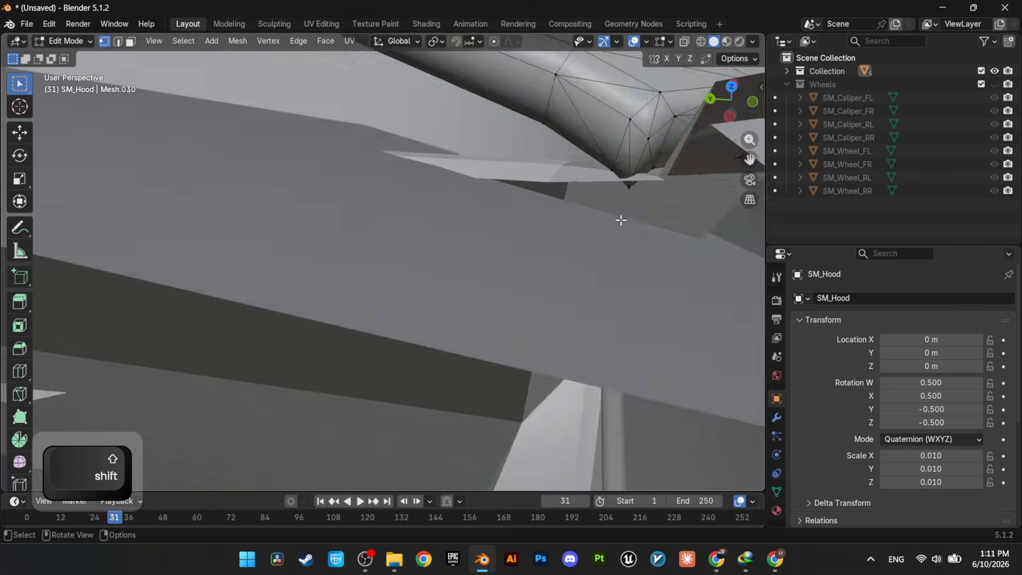
{"action": "middle_click_drag", "start_coordinate": [621, 221], "coordinate": [450, 268], "text": "shift"}
{"action": "left_click", "coordinate": [435, 276], "text": "shift"}
{"action": "key", "text": "shift+s"}
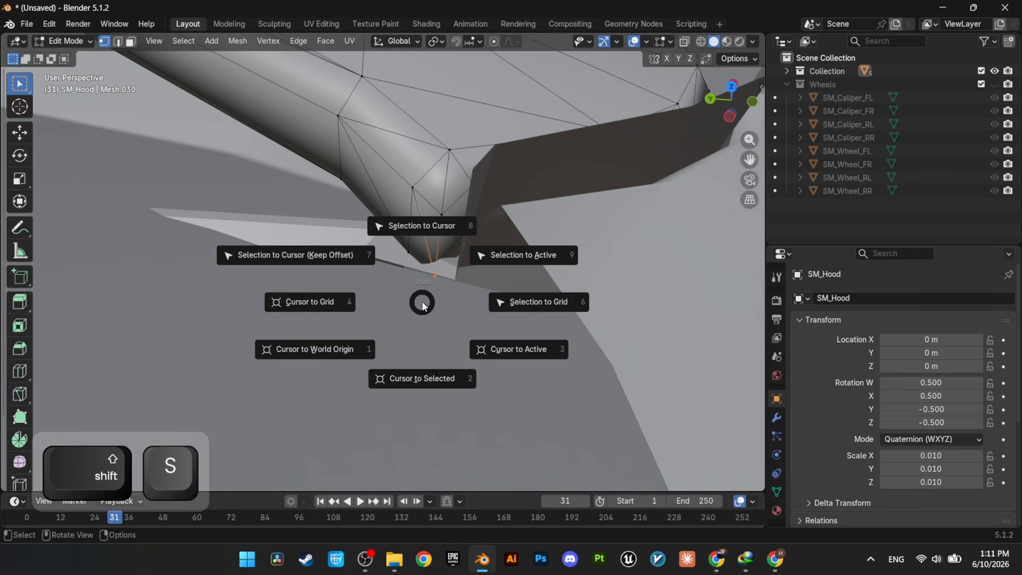
{"action": "left_click", "coordinate": [431, 388]}
Step: Set the origin of SM_Hood to the 3D cursor and test opening the hood by rotating it about global Y
{"action": "middle_click_drag", "start_coordinate": [431, 388], "coordinate": [397, 329]}
{"action": "scroll", "coordinate": [399, 327], "scroll_direction": "down", "scroll_amount": 4}
{"action": "scroll", "coordinate": [447, 294], "scroll_direction": "down", "scroll_amount": 6}
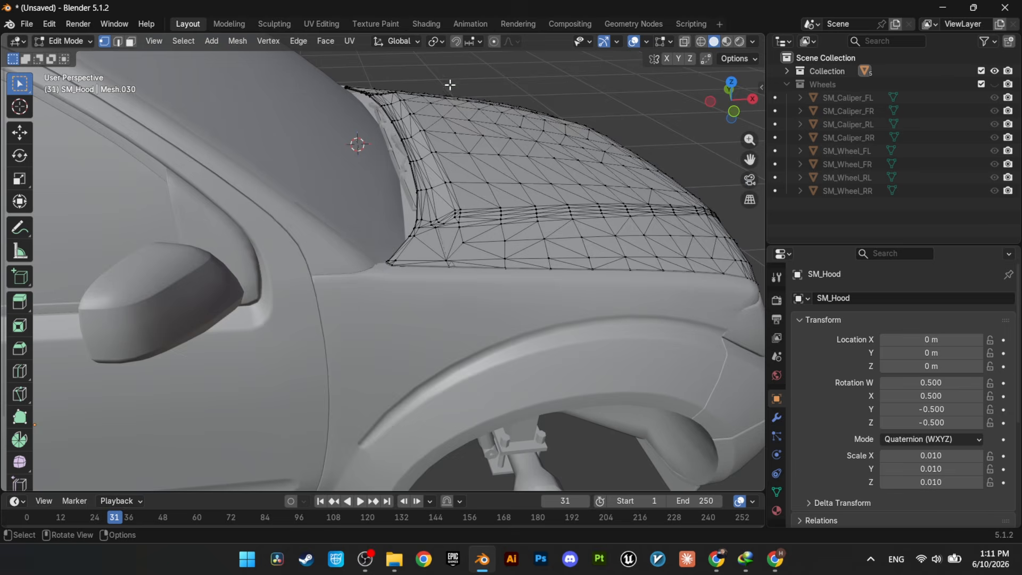
{"action": "middle_click_drag", "start_coordinate": [449, 85], "coordinate": [351, 159]}
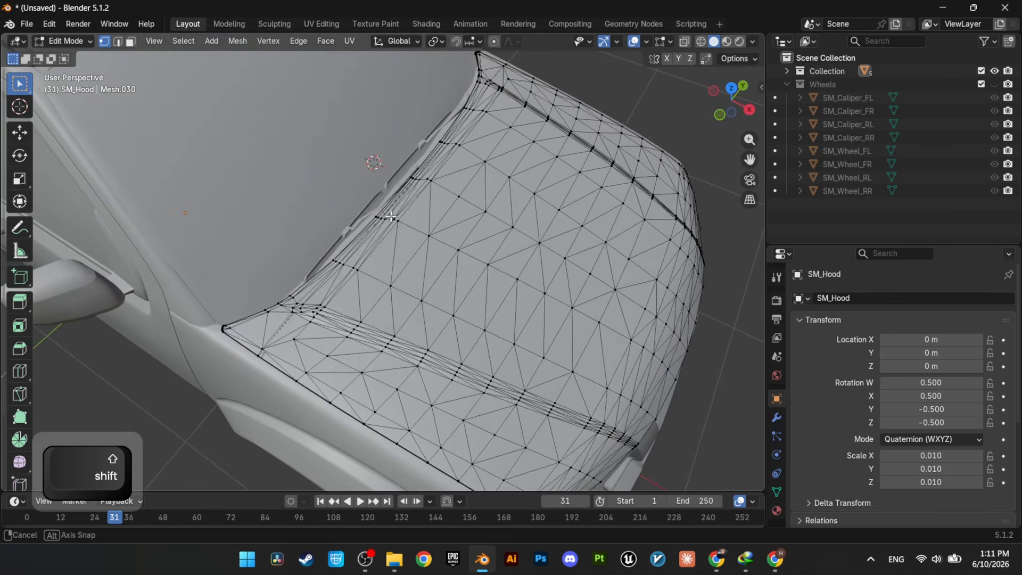
{"action": "key", "text": "Tab"}
{"action": "left_click", "coordinate": [207, 41]}
{"action": "mouse_move", "coordinate": [244, 73]}
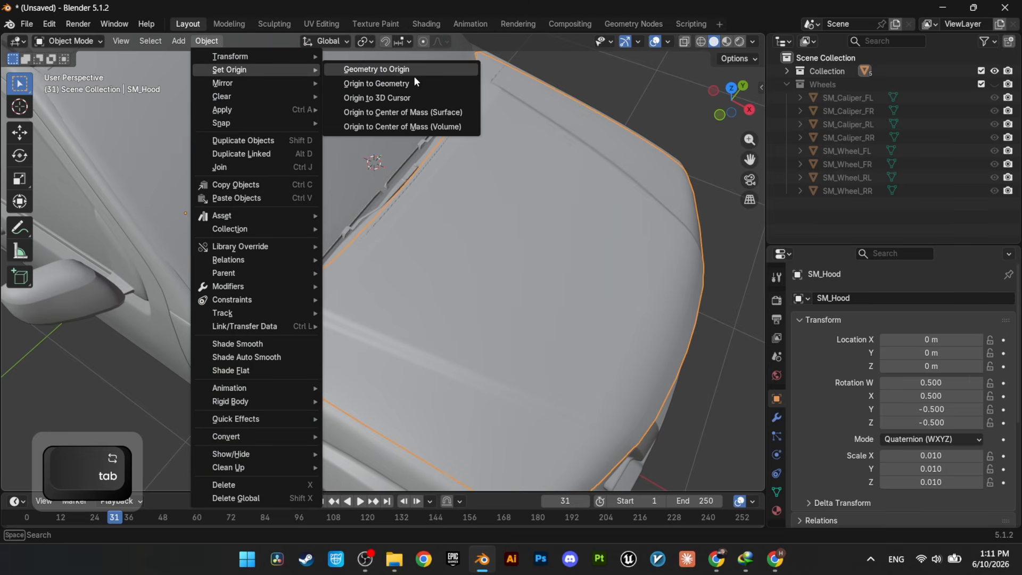
{"action": "left_click", "coordinate": [452, 99]}
{"action": "middle_click_drag", "start_coordinate": [452, 101], "coordinate": [490, 225]}
{"action": "key", "text": "r"}
{"action": "key", "text": "y"}
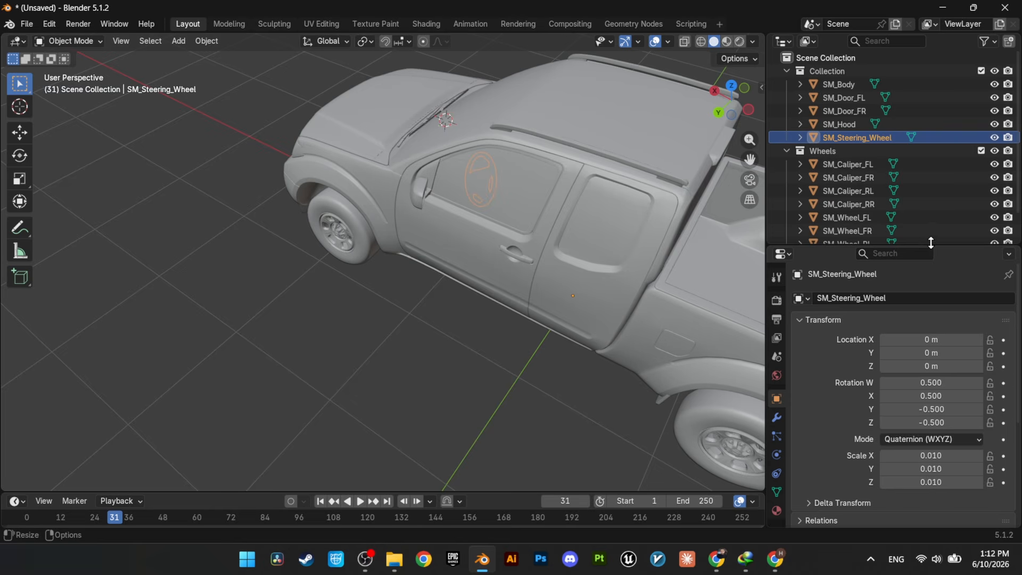
Step: Save the scene as Nissan.blend in the Nissan Main folder
{"action": "left_click_drag", "start_coordinate": [932, 246], "coordinate": [938, 320]}
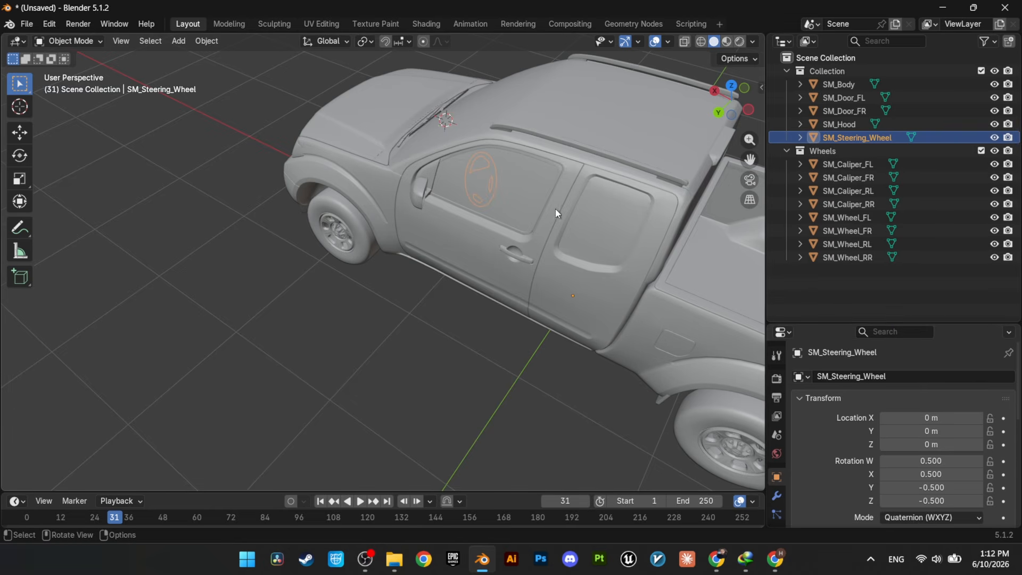
{"action": "middle_click_drag", "start_coordinate": [555, 208], "coordinate": [663, 180]}
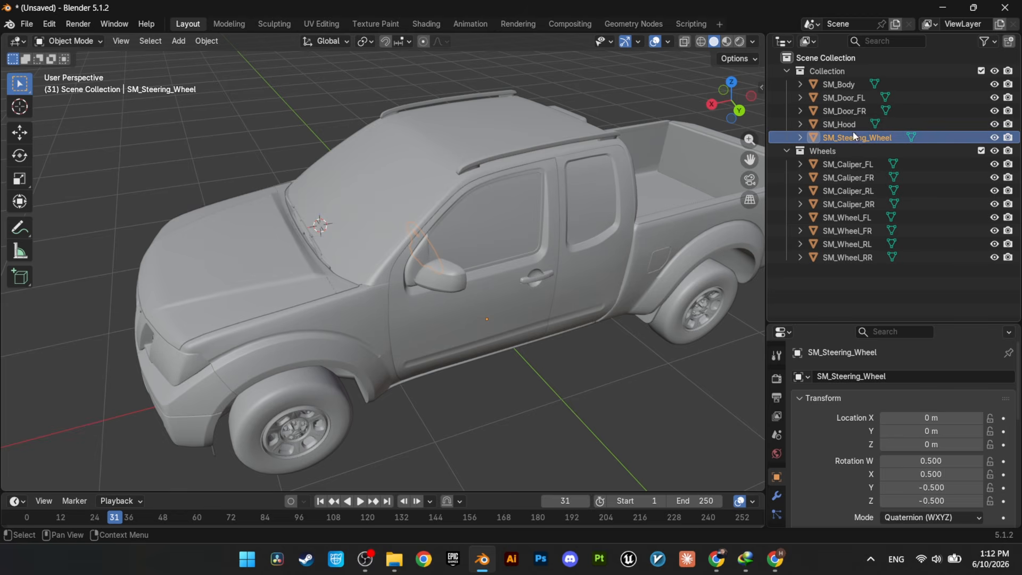
{"action": "middle_click_drag", "start_coordinate": [488, 240], "coordinate": [511, 254]}
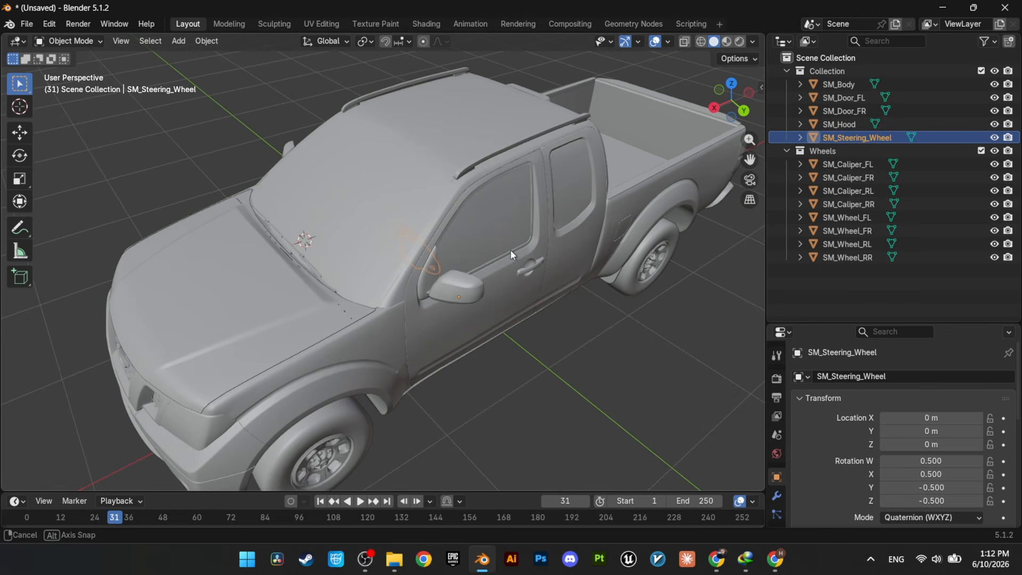
{"action": "key", "text": "ctrl+s"}
{"action": "left_click", "coordinate": [347, 394]}
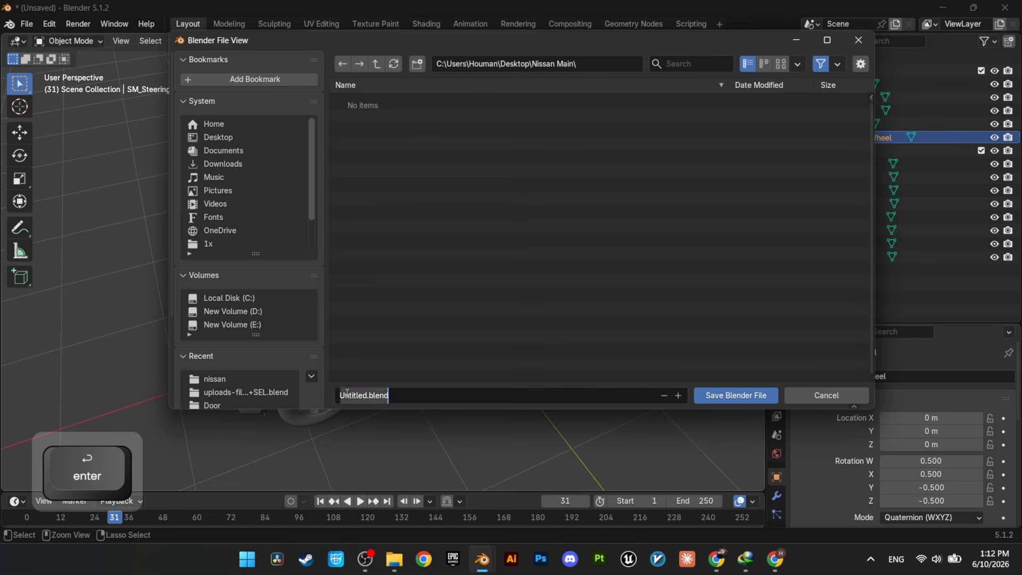
{"action": "double_click", "coordinate": [356, 396]}
{"action": "type", "text": "Nissan"}
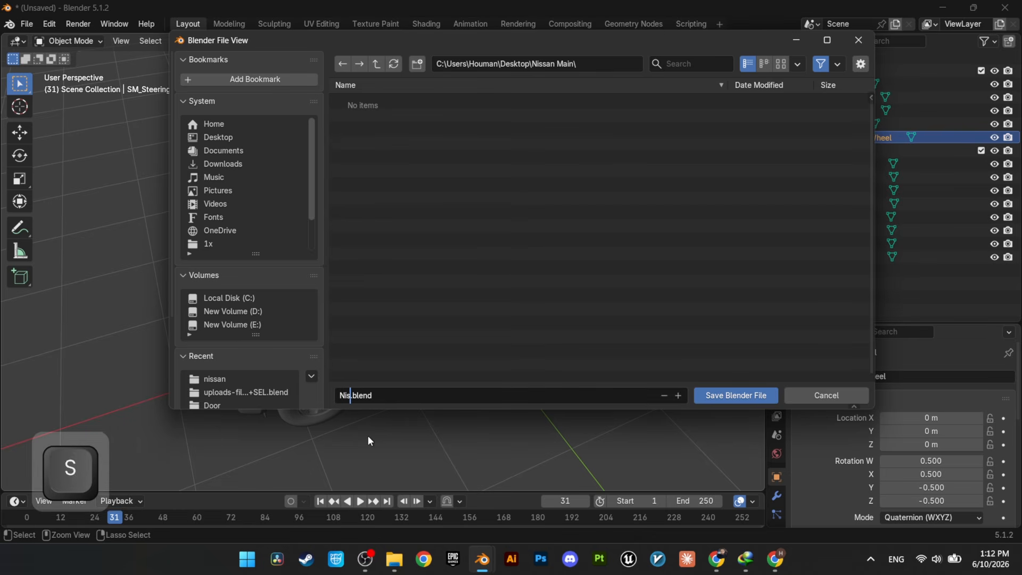
{"action": "left_click", "coordinate": [744, 397]}
Step: Select SM_Body and snap the 3D cursor to its origin
{"action": "mouse_move", "coordinate": [539, 281]}
{"action": "middle_mouse_down"}
{"action": "mouse_move", "coordinate": [527, 287]}
{"action": "mouse_move", "coordinate": [537, 296]}
{"action": "middle_mouse_up"}
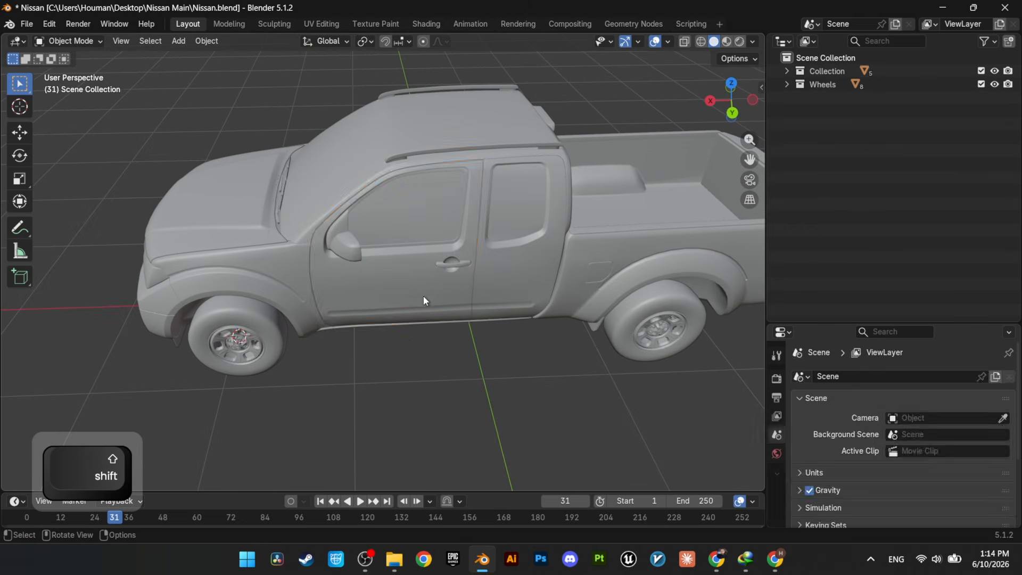
{"action": "left_click", "coordinate": [468, 334]}
{"action": "middle_click_drag", "start_coordinate": [469, 334], "coordinate": [653, 190]}
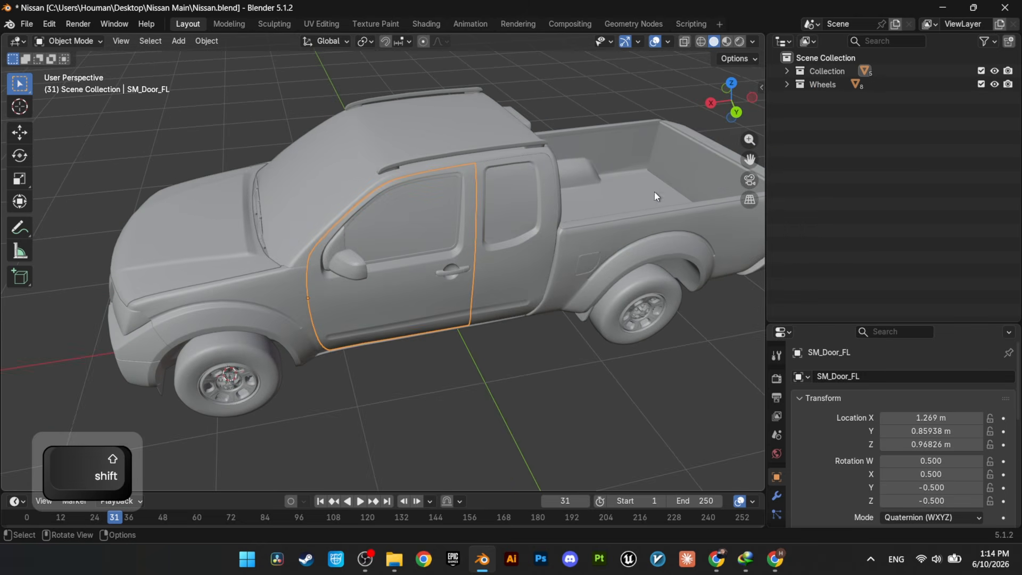
{"action": "left_click", "coordinate": [583, 258]}
{"action": "key", "text": "shift+s"}
{"action": "left_click", "coordinate": [578, 335]}
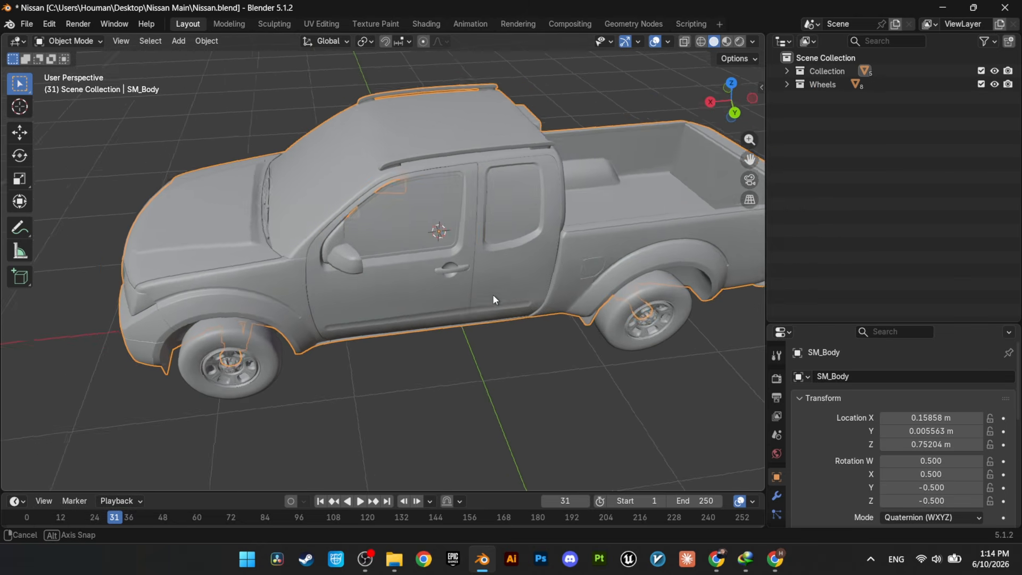
Step: Add an armature with a single bone at the 3D cursor
{"action": "middle_click_drag", "start_coordinate": [492, 295], "coordinate": [513, 320]}
{"action": "key", "text": "shift+a"}
{"action": "left_click", "coordinate": [388, 355]}
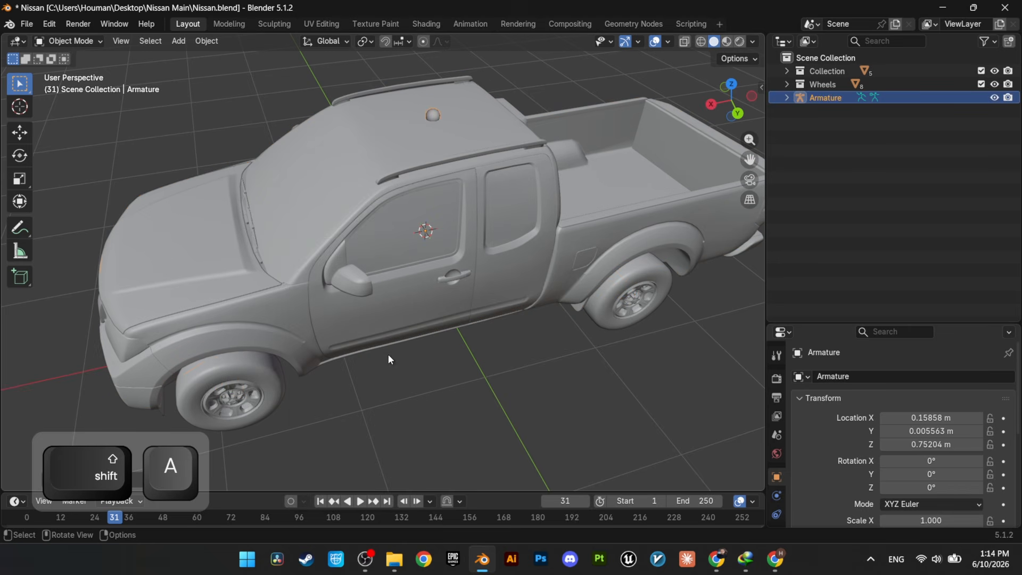
Step: Set the armature's viewport display to In Front and show the bone axes
{"action": "mouse_move", "coordinate": [504, 187]}
{"action": "middle_mouse_down"}
{"action": "mouse_move", "coordinate": [492, 176]}
{"action": "mouse_move", "coordinate": [510, 171]}
{"action": "middle_mouse_up"}
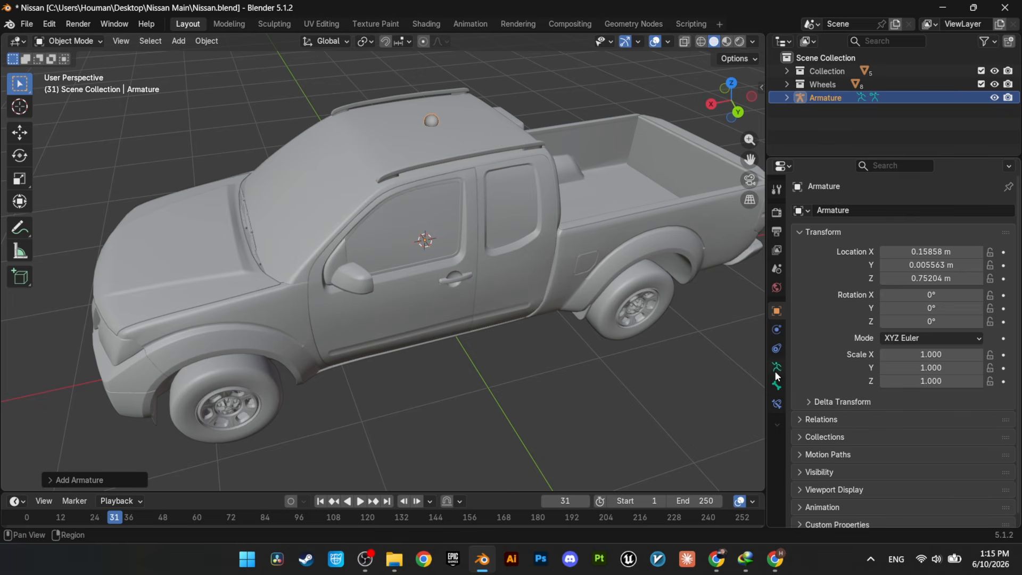
{"action": "left_click", "coordinate": [776, 369]}
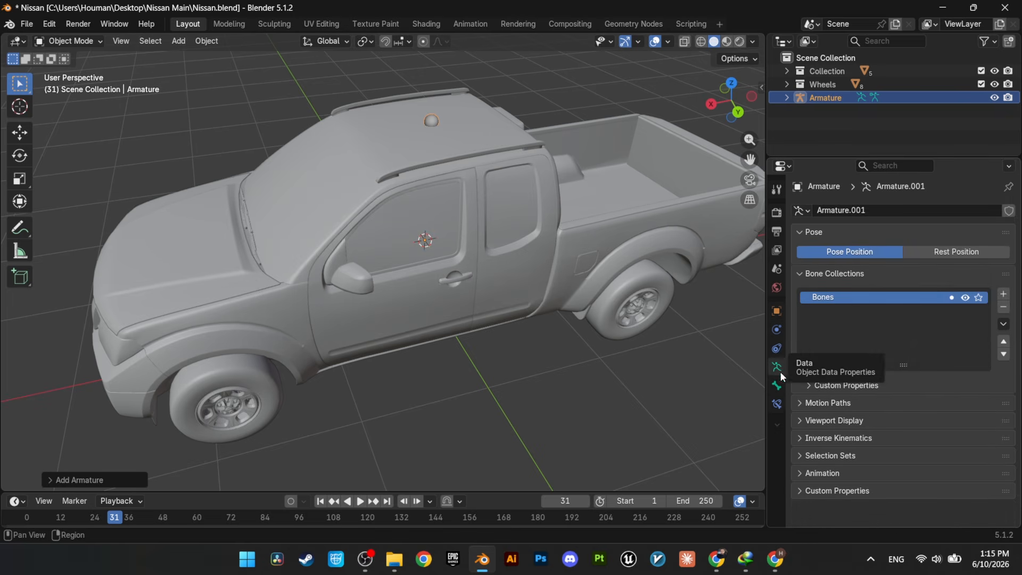
{"action": "left_click", "coordinate": [795, 418]}
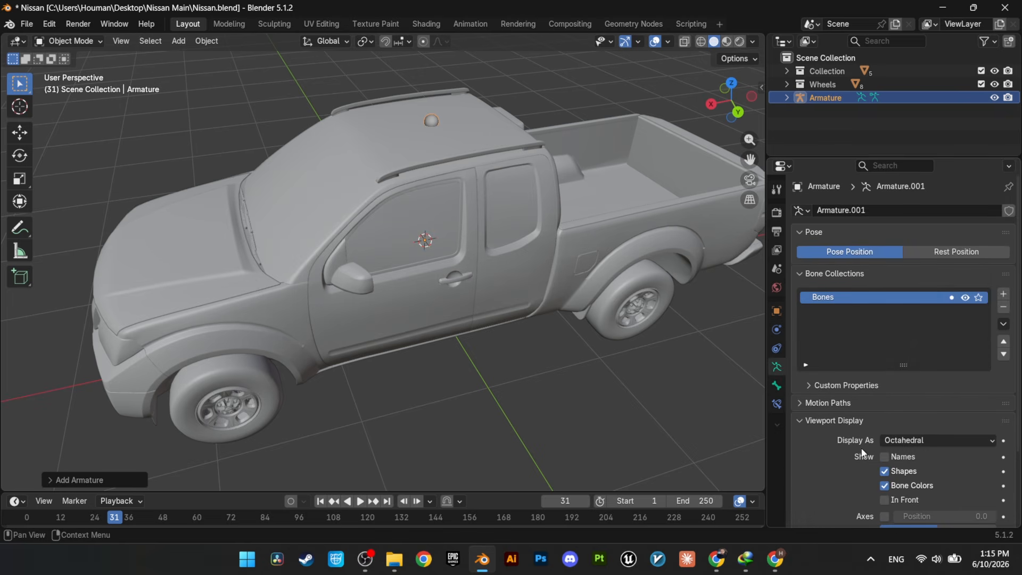
{"action": "scroll", "coordinate": [863, 452], "scroll_direction": "down", "scroll_amount": 3}
{"action": "left_click", "coordinate": [884, 420]}
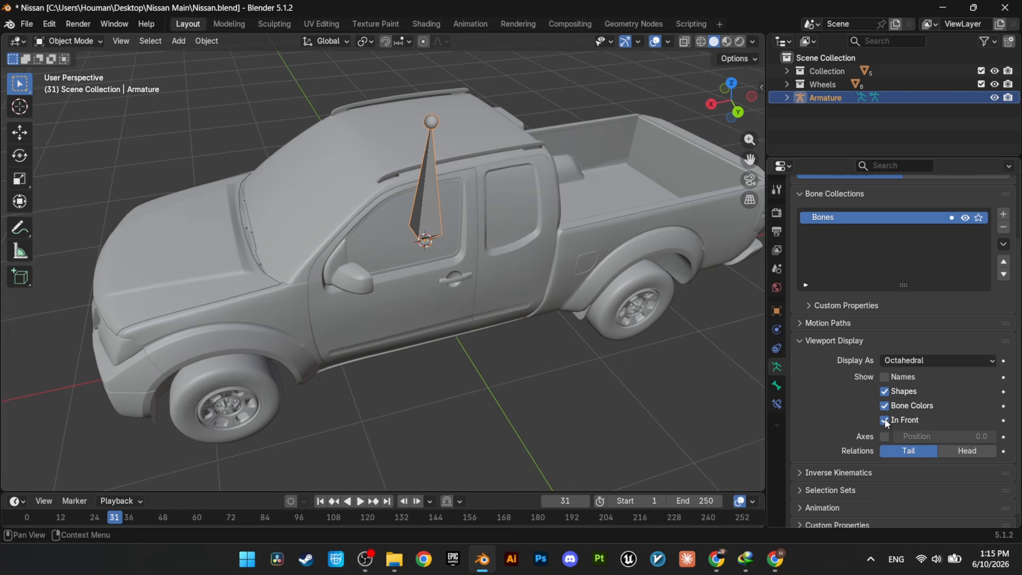
{"action": "left_click", "coordinate": [875, 453]}
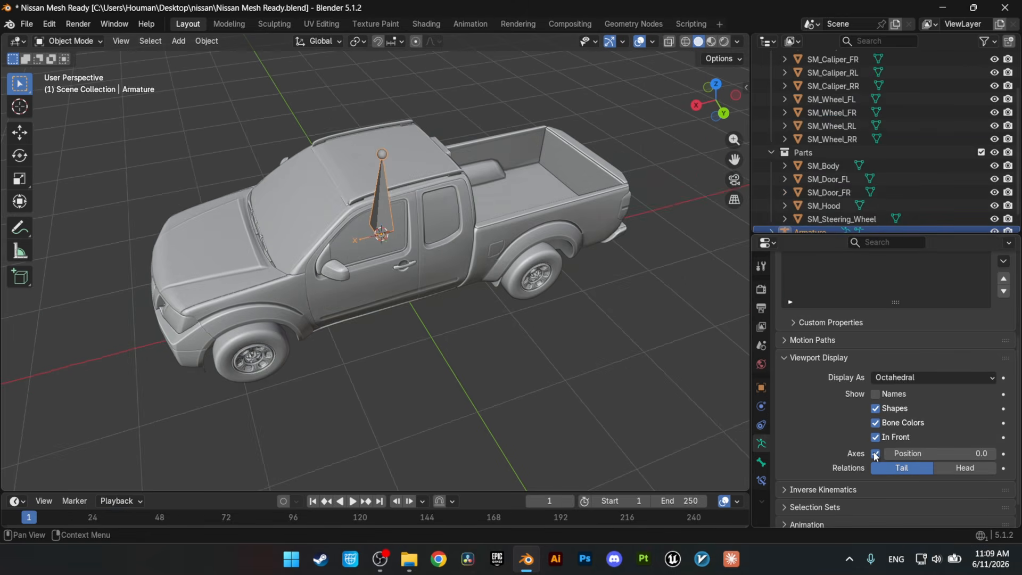
{"action": "left_click", "coordinate": [401, 329]}
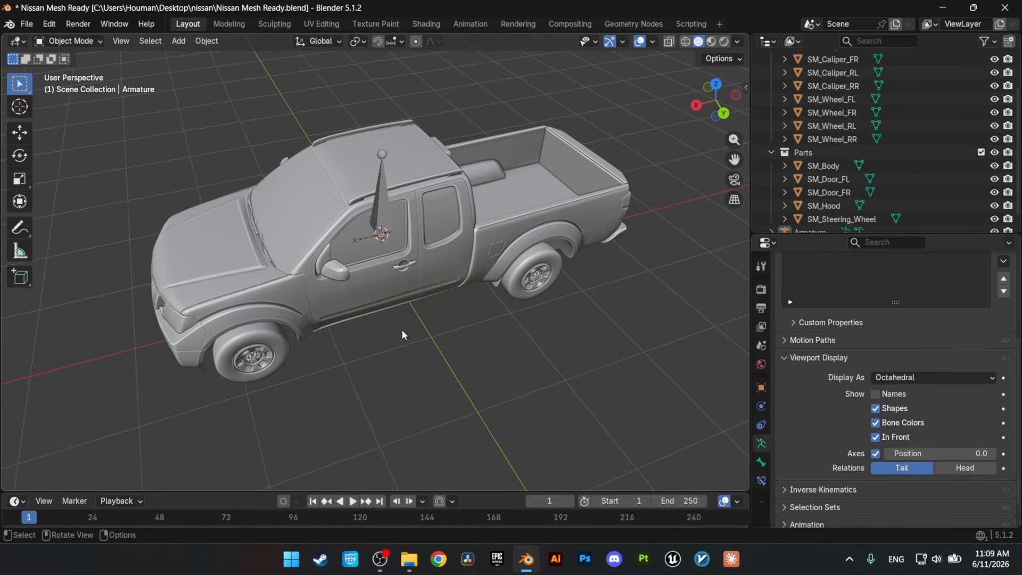
Step: Rename the armature's bone to root
{"action": "mouse_move", "coordinate": [408, 203]}
{"action": "middle_mouse_down"}
{"action": "mouse_move", "coordinate": [419, 187]}
{"action": "mouse_move", "coordinate": [423, 214]}
{"action": "middle_mouse_up"}
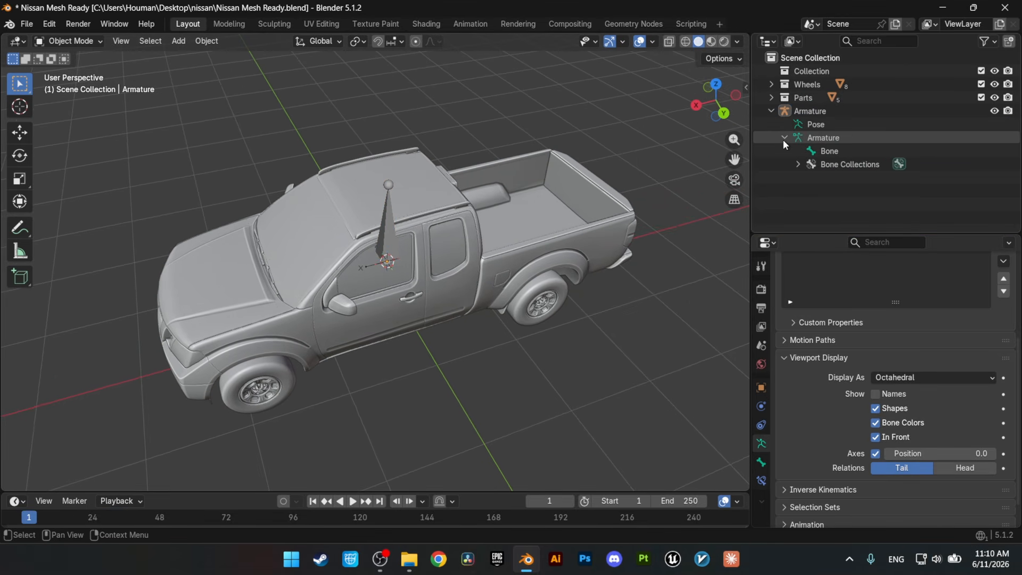
{"action": "double_click", "coordinate": [829, 151]}
{"action": "type", "text": "root"}
{"action": "key", "text": "Return"}
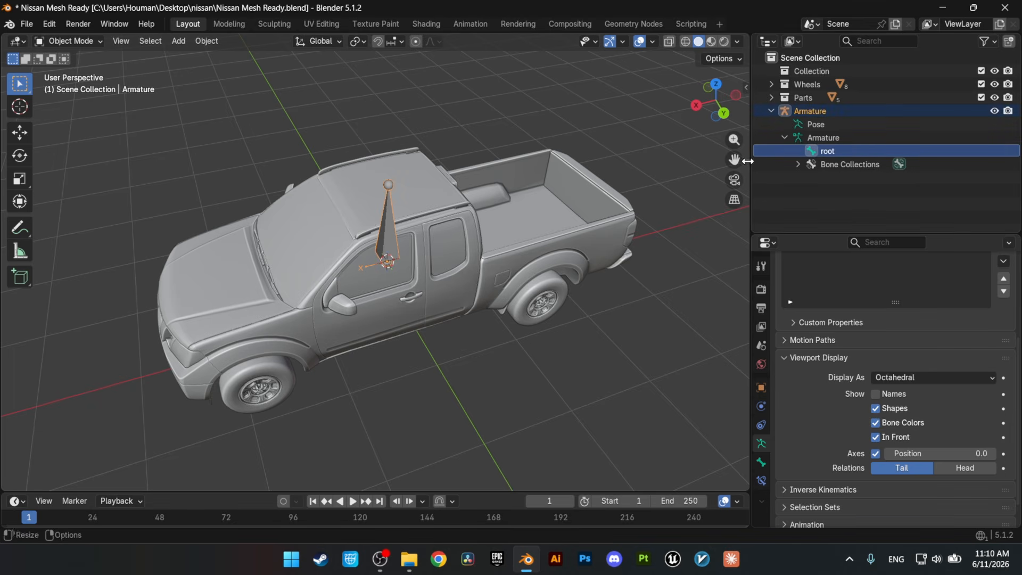
Step: Duplicate the root bone in place in Edit Mode and rename the copy to body
{"action": "left_click", "coordinate": [381, 233]}
{"action": "key", "text": "Tab"}
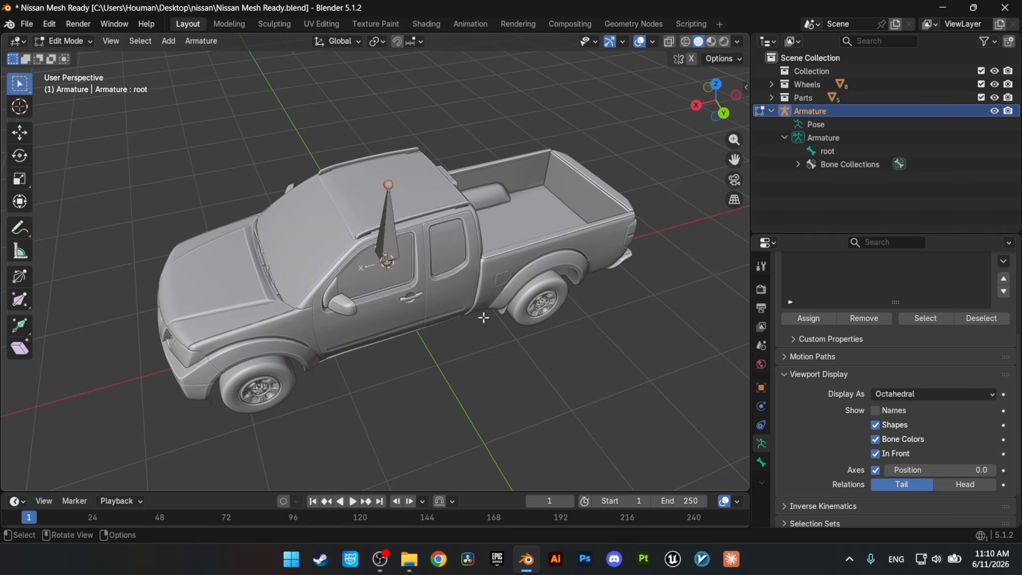
{"action": "left_click", "coordinate": [391, 240]}
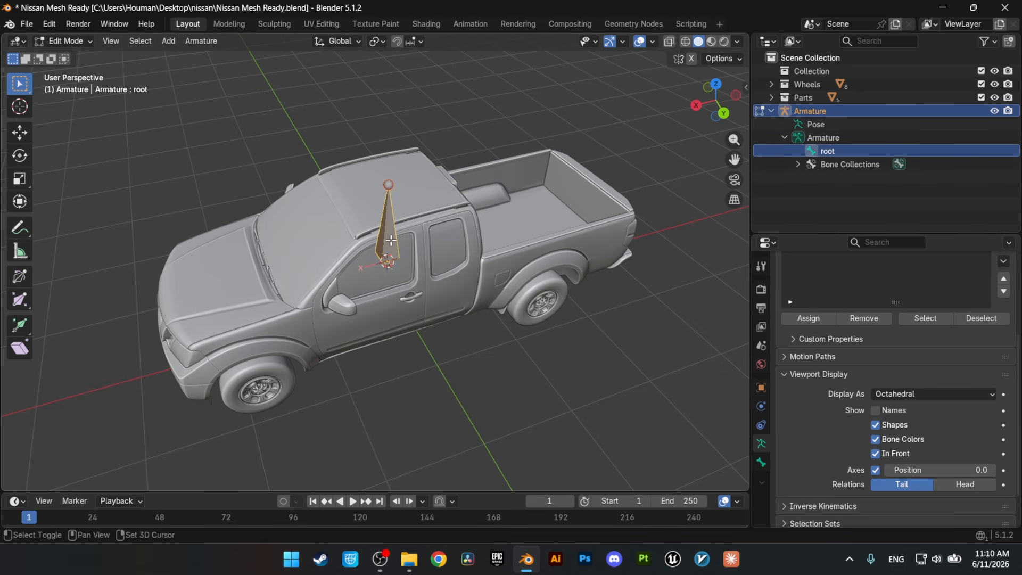
{"action": "key", "text": "shift+d"}
{"action": "right_click", "coordinate": [471, 206]}
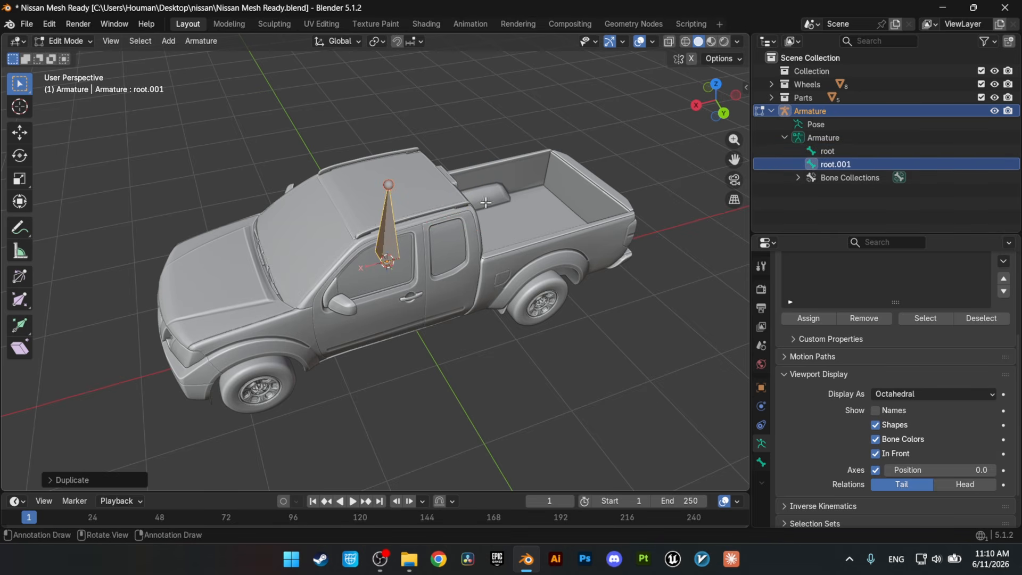
{"action": "double_click", "coordinate": [836, 163]}
{"action": "type", "text": "body"}
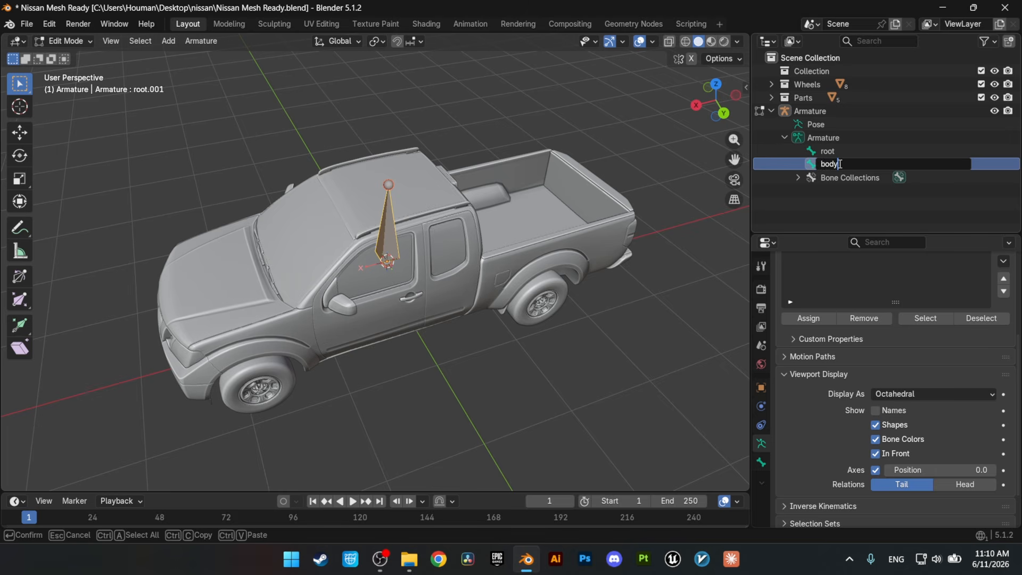
{"action": "key", "text": "Return"}
Step: Make root the parent of the body bone and expand the bone hierarchy to select body
{"action": "left_click", "coordinate": [843, 154]}
{"action": "scroll", "coordinate": [822, 464], "scroll_direction": "down", "scroll_amount": 5}
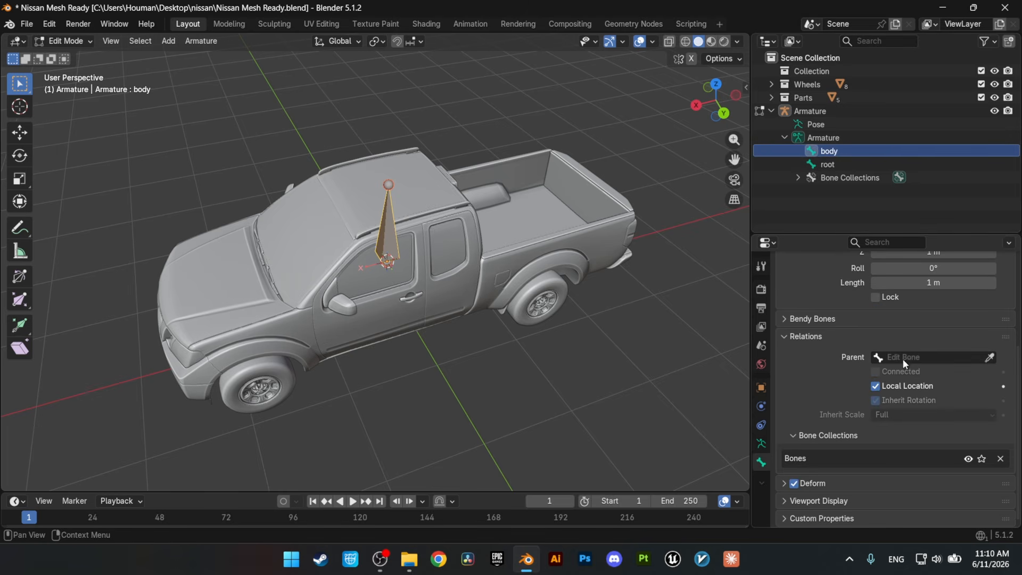
{"action": "left_click", "coordinate": [908, 356]}
{"action": "left_click", "coordinate": [886, 393]}
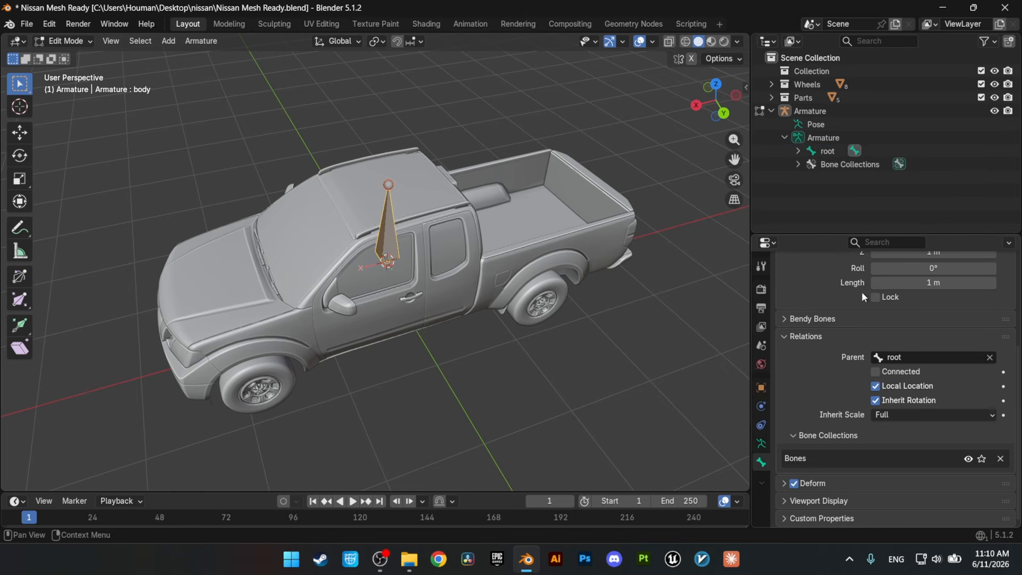
{"action": "left_click", "coordinate": [797, 151]}
{"action": "left_click", "coordinate": [839, 165]}
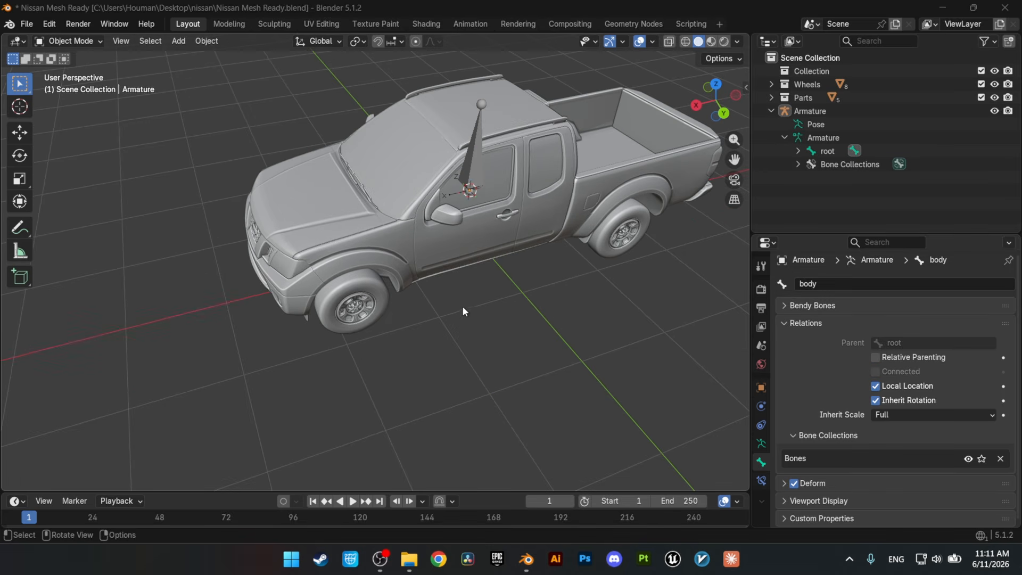
Step: Select the front left wheel SM_Wheel_FL in Object Mode and snap the 3D cursor to its origin
{"action": "left_click", "coordinate": [385, 302]}
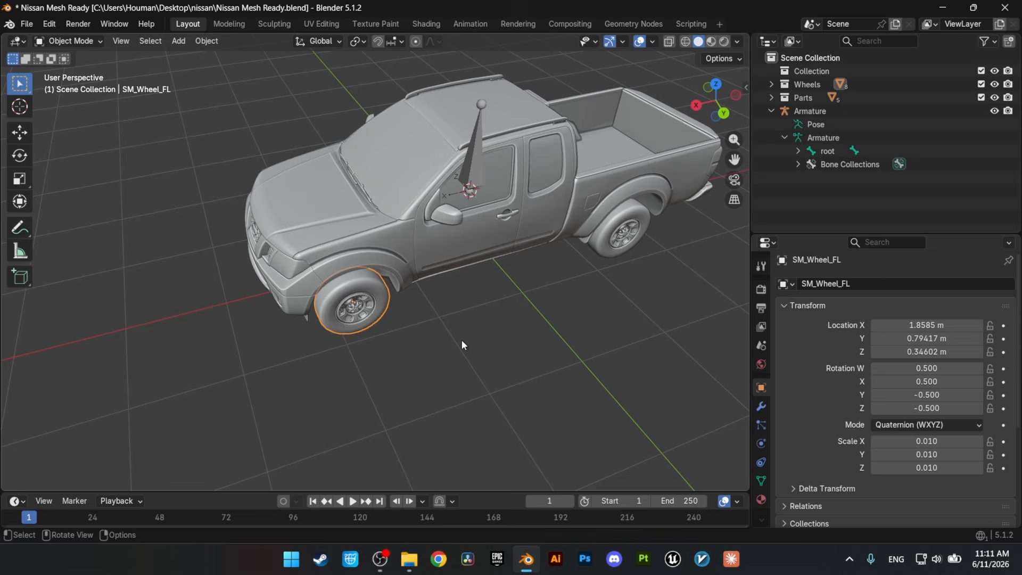
{"action": "key", "text": "shift+s"}
{"action": "left_click", "coordinate": [457, 418]}
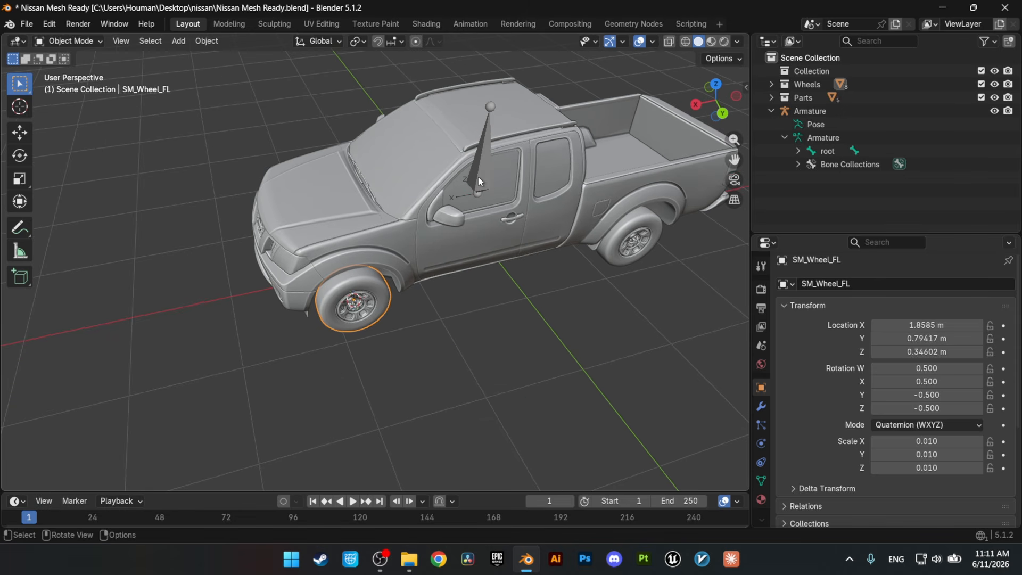
Step: Add a bone at the 3D cursor on the front left wheel in the armature's Edit Mode and rename it wheel_front_l
{"action": "left_click", "coordinate": [478, 177]}
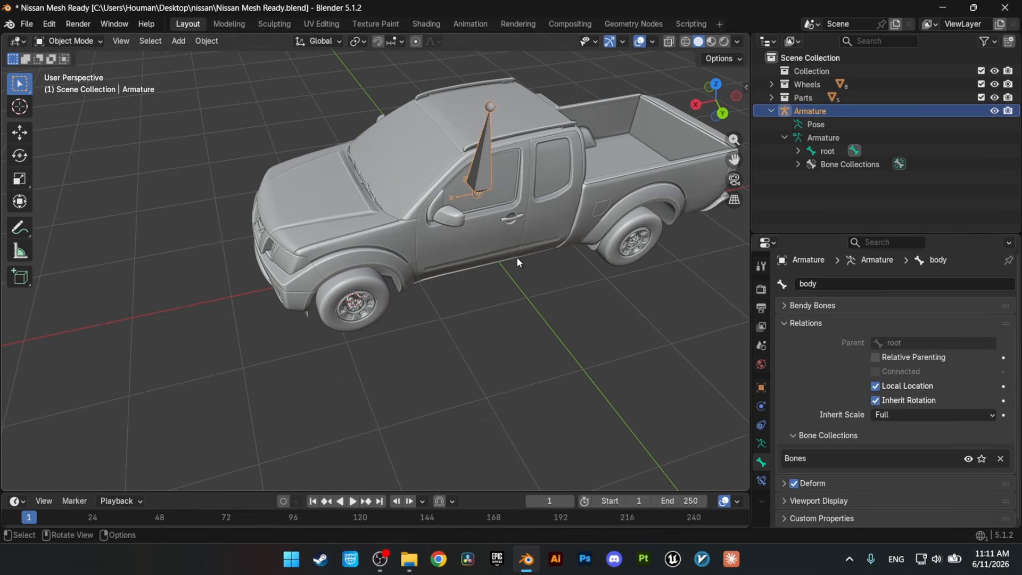
{"action": "key", "text": "Tab"}
{"action": "key", "text": "shift+a"}
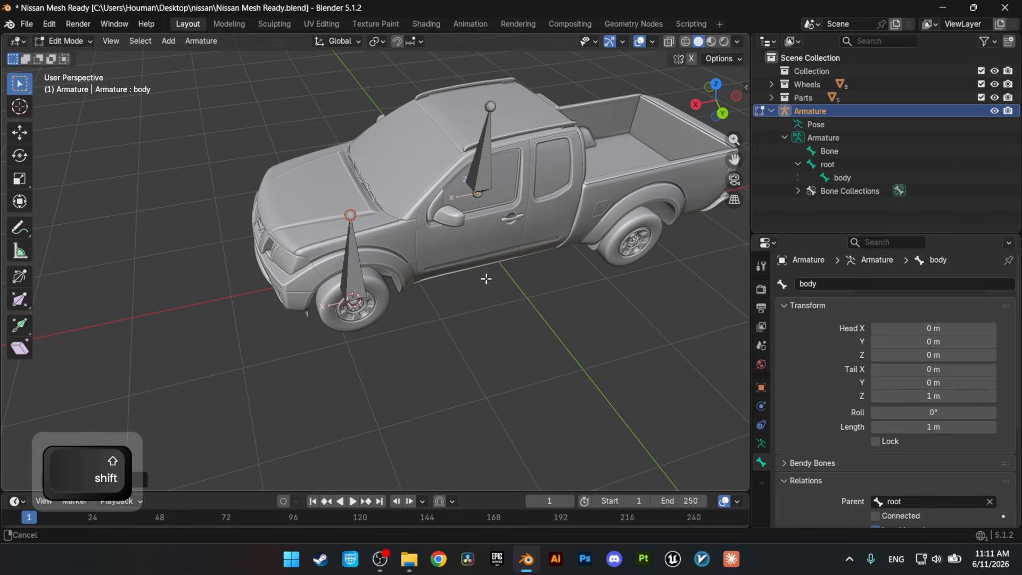
{"action": "middle_click_drag", "start_coordinate": [485, 278], "coordinate": [476, 314], "text": "shift"}
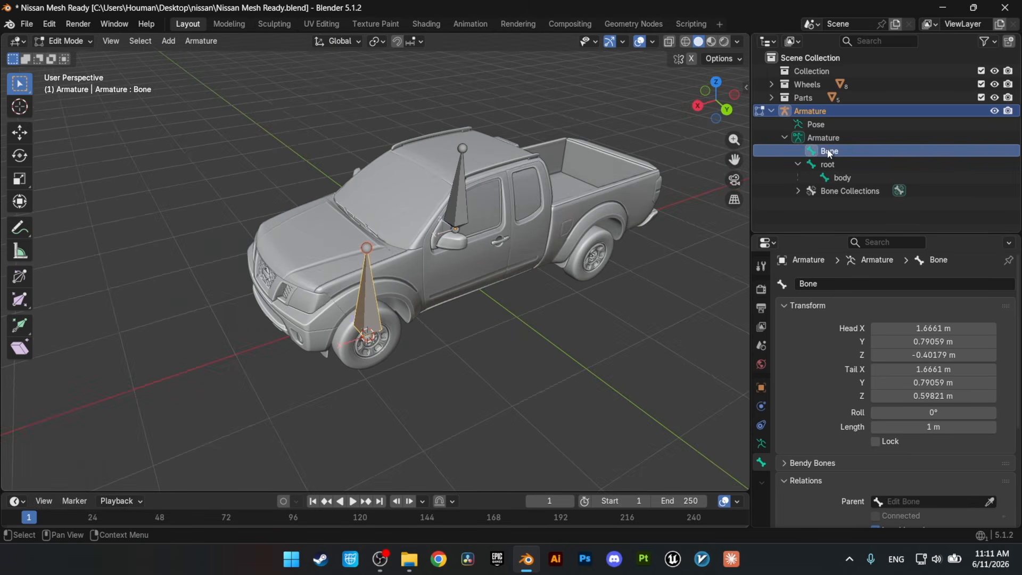
{"action": "double_click", "coordinate": [833, 152]}
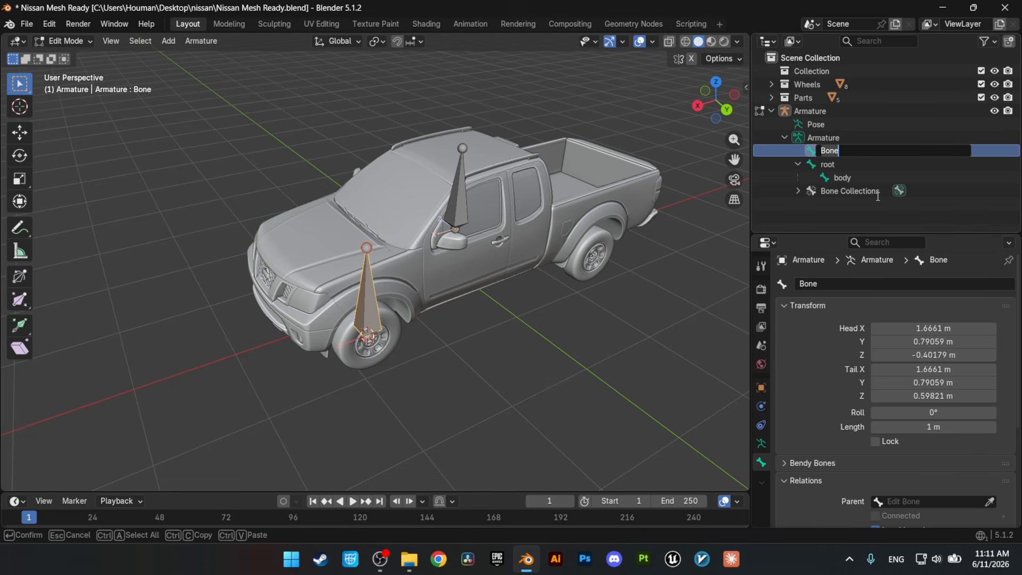
{"action": "type", "text": "wheel_front_l"}
{"action": "key", "text": "Return"}
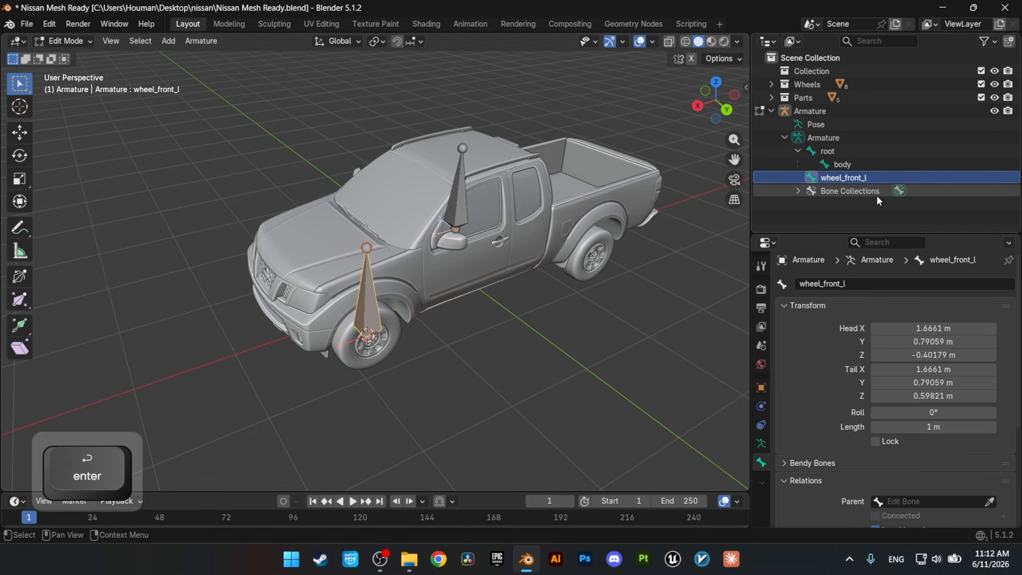
Step: Duplicate the wheel_front_l bone in place and rename the copy caliper_front_l
{"action": "key", "text": "shift+d"}
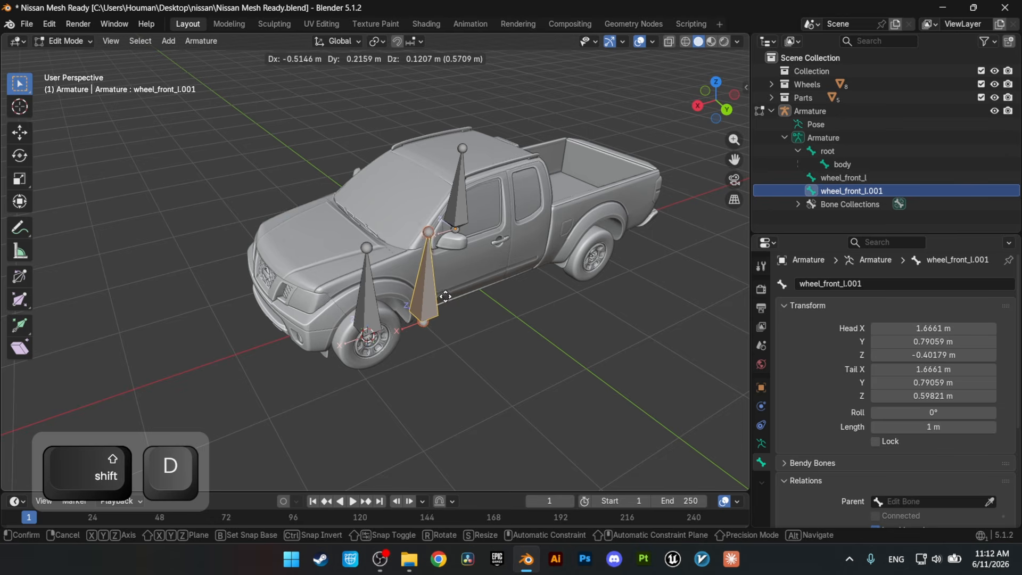
{"action": "right_click", "coordinate": [445, 296]}
{"action": "double_click", "coordinate": [843, 190]}
{"action": "type", "text": "calip"}
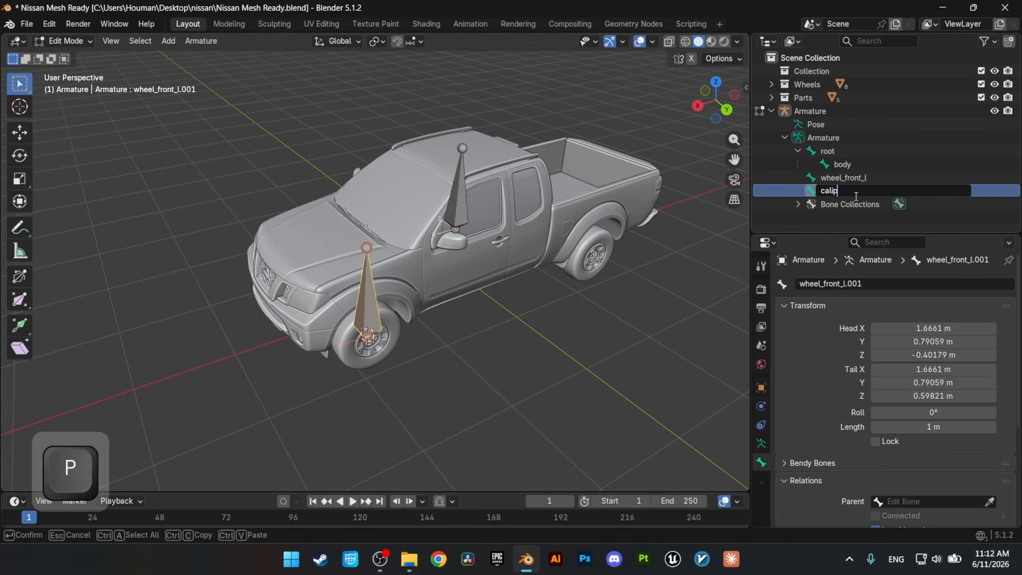
{"action": "type", "text": "er_front_l"}
{"action": "key", "text": "Return"}
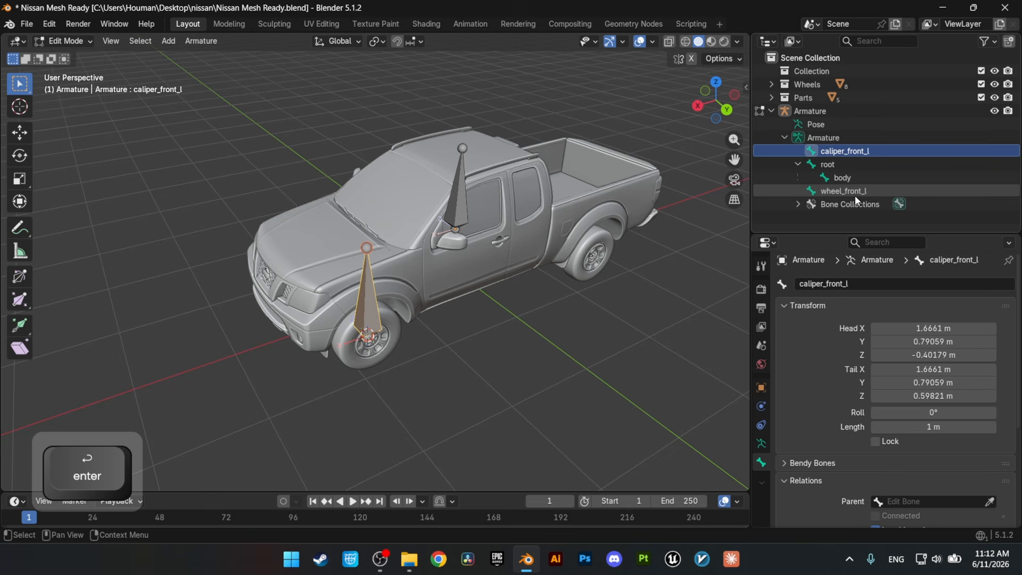
Step: Inspect the armature's bones and expand the body bone's hierarchy to view its children
{"action": "left_click", "coordinate": [873, 190]}
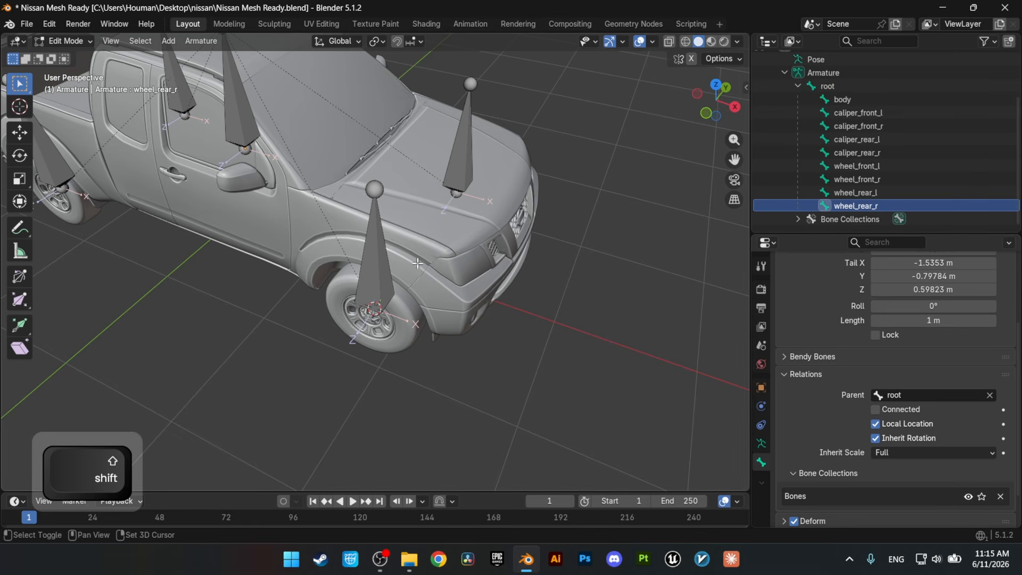
{"action": "middle_click_drag", "start_coordinate": [424, 272], "coordinate": [392, 367], "text": "shift"}
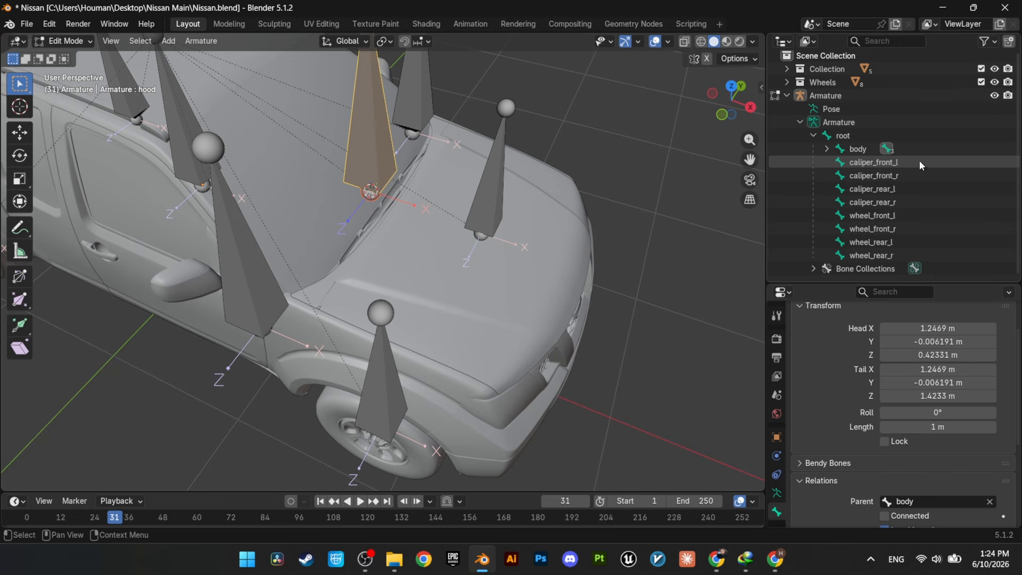
{"action": "left_click", "coordinate": [825, 149]}
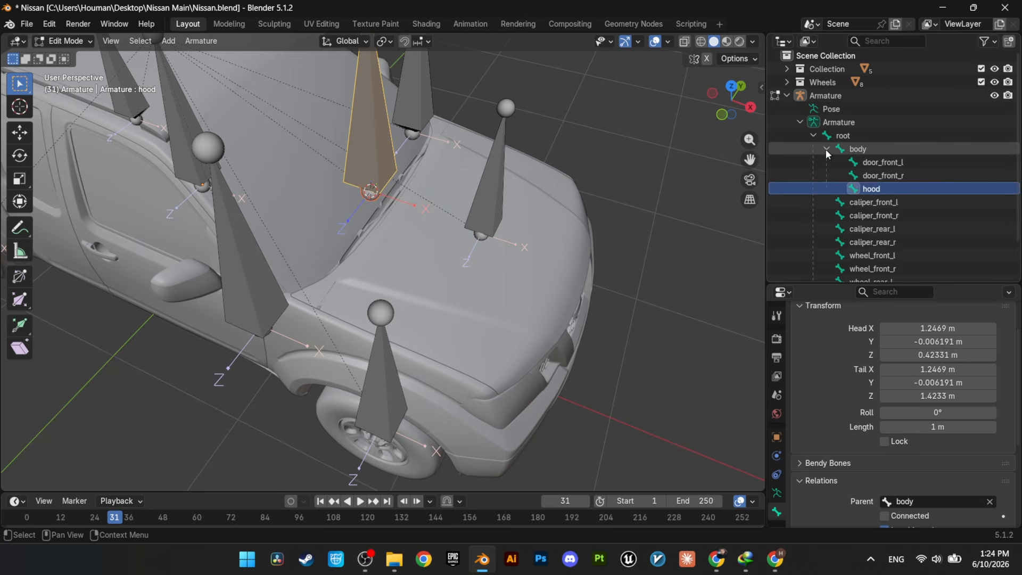
Step: Hide the parts blocking the cabin interior, then isolate the steering wheel SM_Steering_Wheel
{"action": "left_click", "coordinate": [808, 162]}
{"action": "key", "text": "h"}
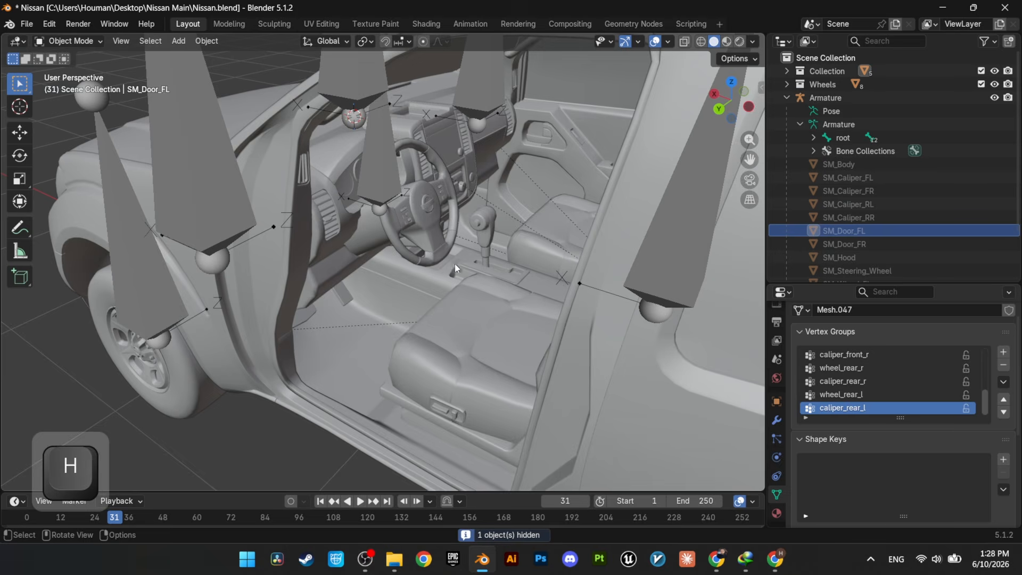
{"action": "middle_click_drag", "start_coordinate": [463, 266], "coordinate": [430, 291], "text": "shift"}
{"action": "left_click", "coordinate": [452, 305]}
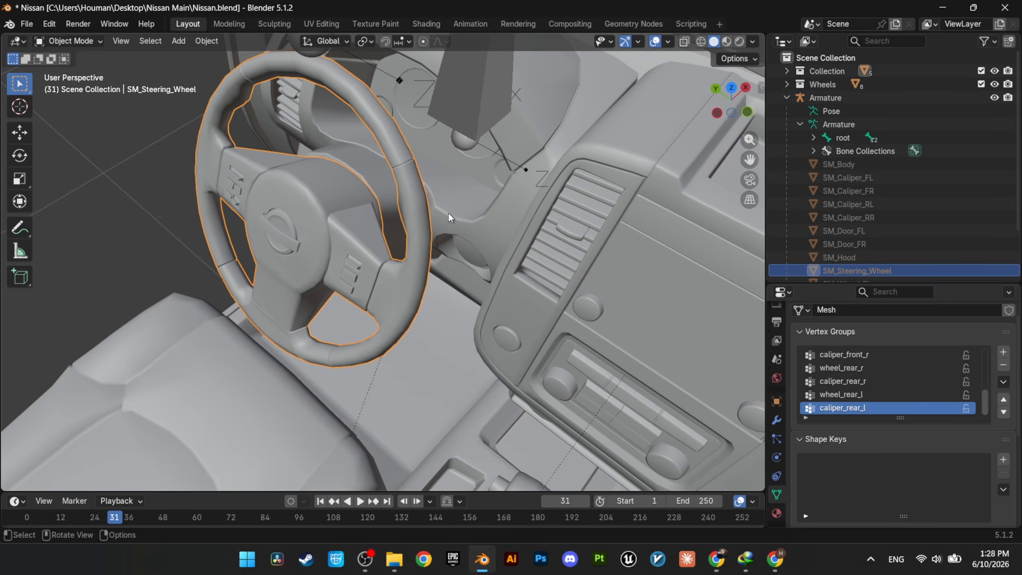
{"action": "middle_click_drag", "start_coordinate": [448, 213], "coordinate": [386, 334]}
{"action": "key", "text": "shift+h"}
Step: Rotate the cylinder about the Y axis to line up with the steering wheel's axis and enter its Edit Mode
{"action": "middle_click_drag", "start_coordinate": [383, 244], "coordinate": [420, 318]}
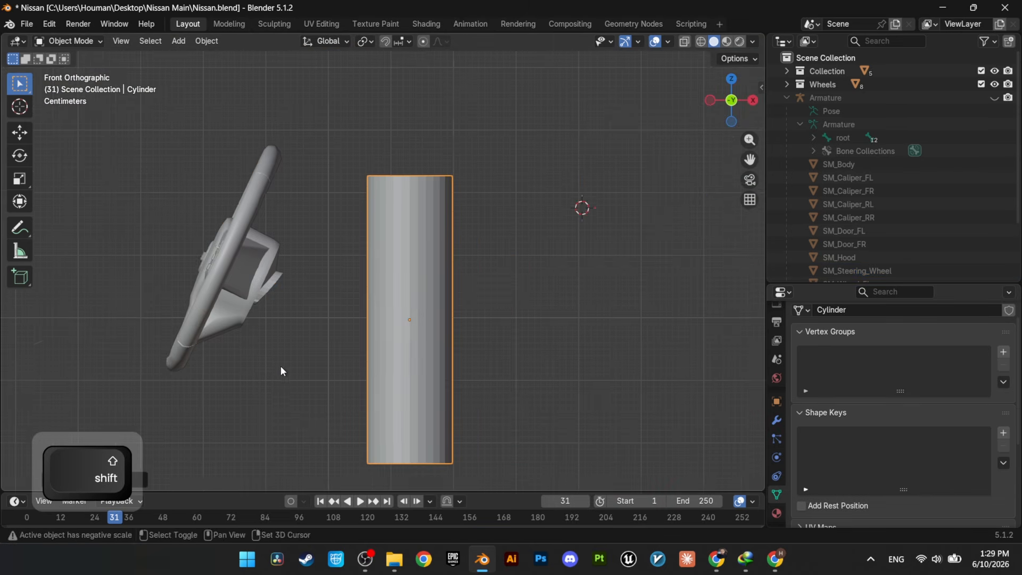
{"action": "middle_click_drag", "start_coordinate": [281, 367], "coordinate": [458, 270], "text": "shift"}
{"action": "scroll", "coordinate": [384, 360], "scroll_direction": "up", "scroll_amount": 4}
{"action": "key", "text": "r"}
{"action": "key", "text": "y"}
{"action": "left_click", "coordinate": [278, 356]}
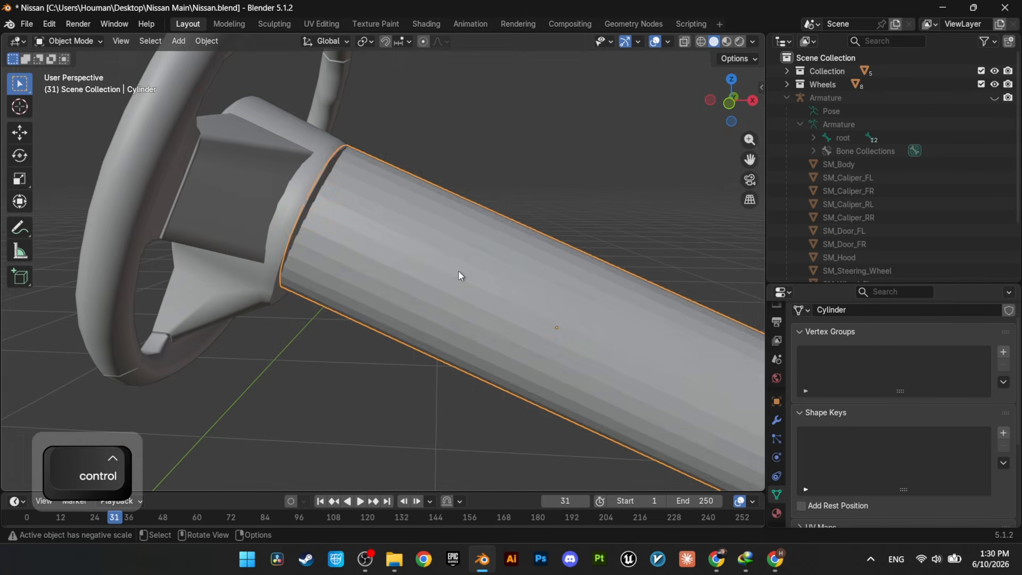
{"action": "key", "text": "Tab"}
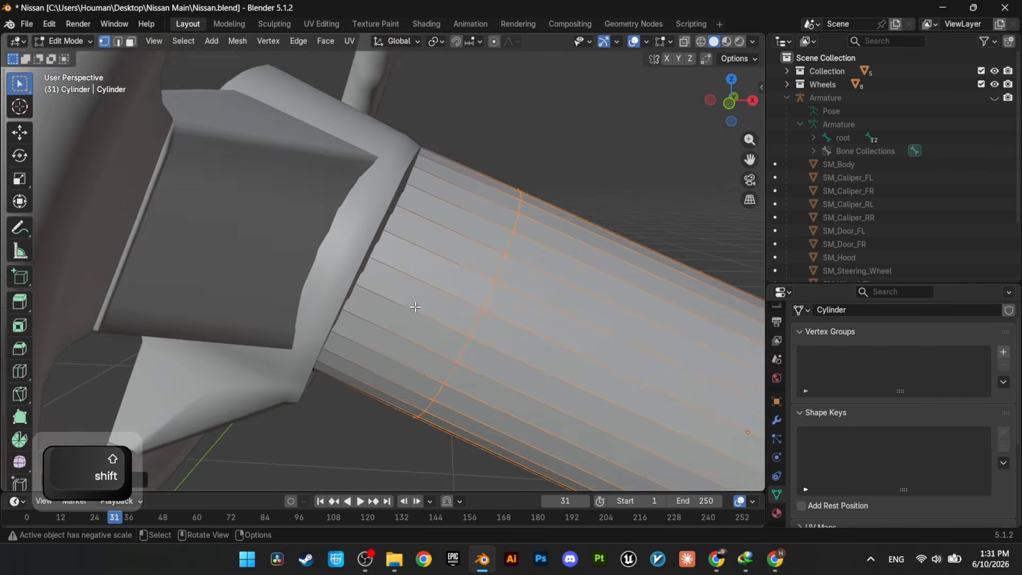
{"action": "scroll", "coordinate": [449, 292], "scroll_direction": "up", "scroll_amount": 1}
{"action": "mouse_move", "coordinate": [416, 306]}
{"action": "middle_mouse_down", "text": "shift"}
{"action": "mouse_move", "coordinate": [450, 291]}
{"action": "mouse_move", "coordinate": [419, 307]}
{"action": "middle_mouse_up", "text": "shift"}
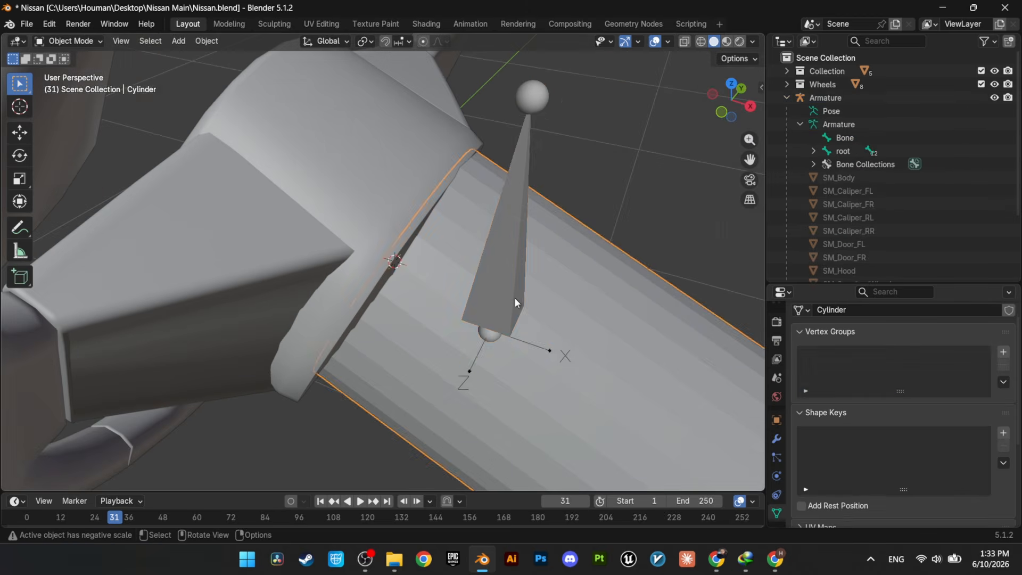
Step: Snap the tail of the steering wheel's bone to the 3D cursor at the wheel hub in the armature's Edit Mode
{"action": "left_click", "coordinate": [515, 297]}
{"action": "key", "text": "Tab"}
{"action": "key", "text": "shift+s"}
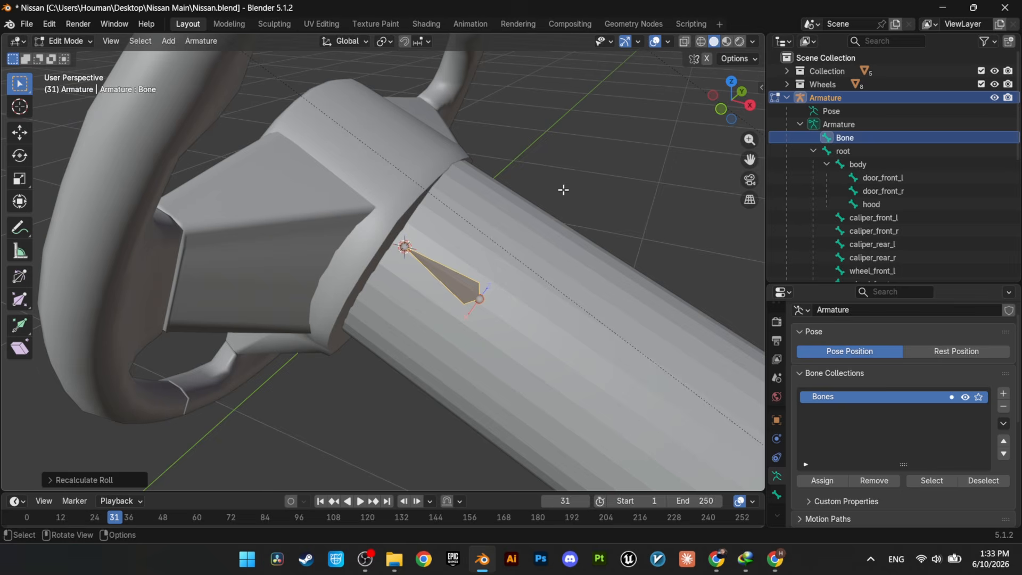
{"action": "middle_click_drag", "start_coordinate": [563, 189], "coordinate": [352, 184]}
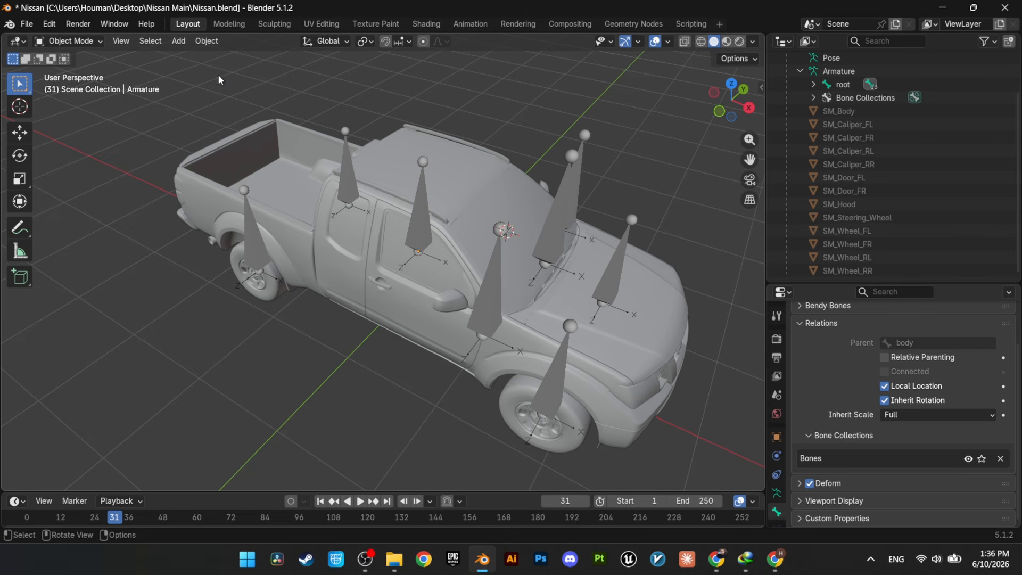
Step: Select all truck meshes with the armature active and parent them to it using Armature Deform With Empty Groups
{"action": "key", "text": "a"}
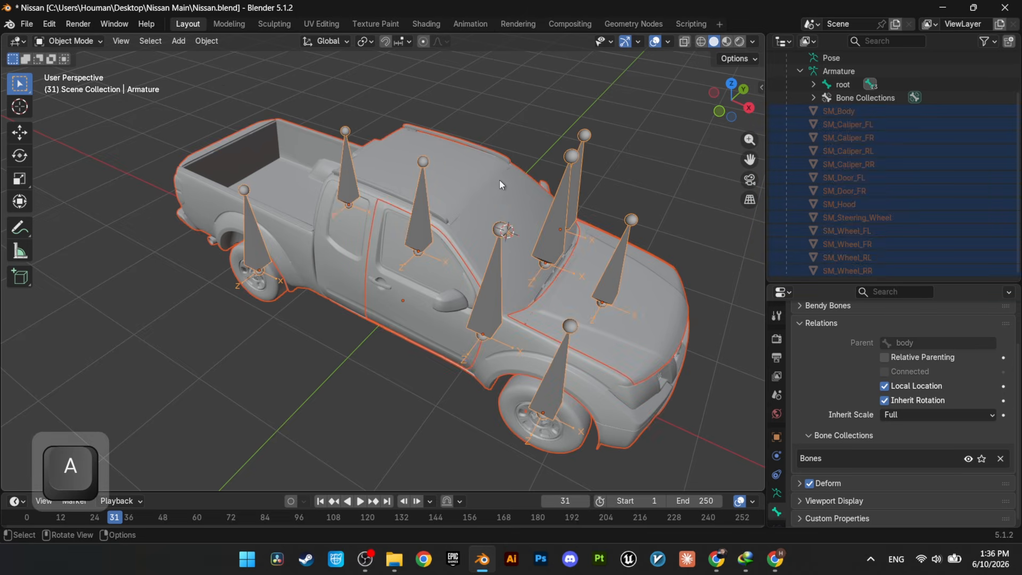
{"action": "left_click", "coordinate": [549, 241], "text": "shift"}
{"action": "left_click", "coordinate": [553, 242], "text": "shift"}
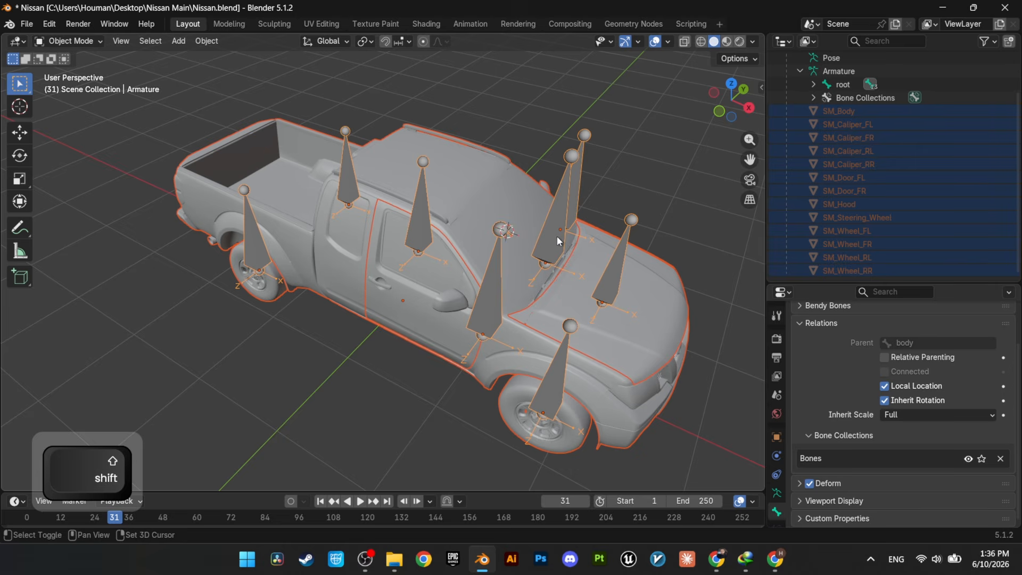
{"action": "key", "text": "ctrl+p"}
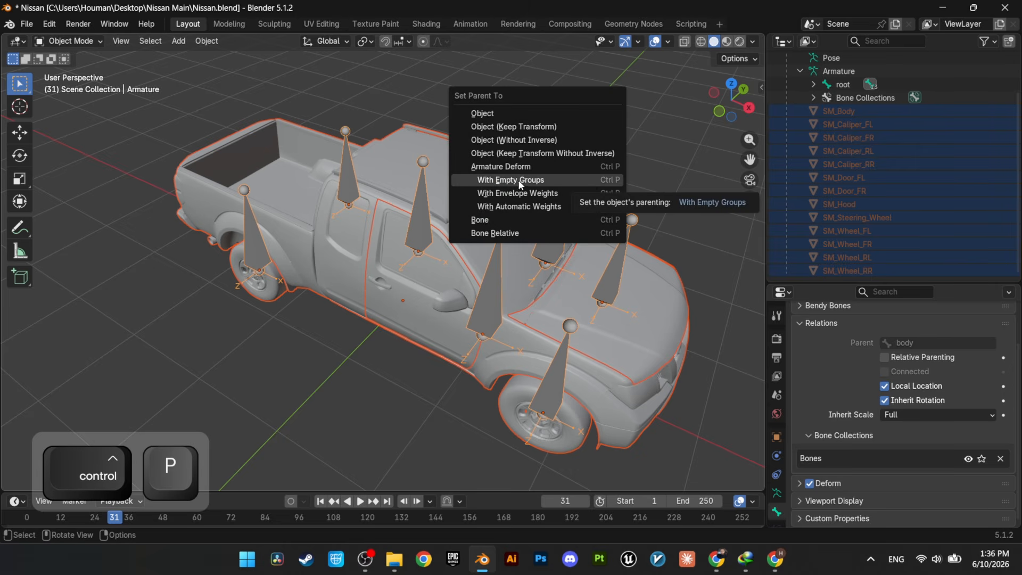
{"action": "left_click", "coordinate": [499, 181]}
{"action": "left_click", "coordinate": [474, 98]}
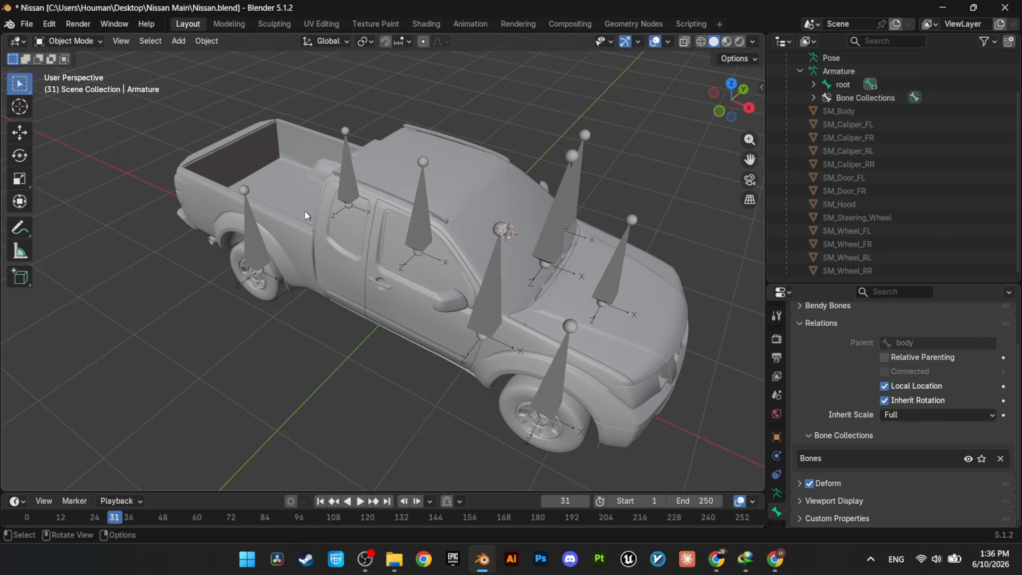
Step: Examine the Armature modifier on the body and front right wheel, and the vertex groups on the wheel and hood
{"action": "left_click", "coordinate": [452, 185]}
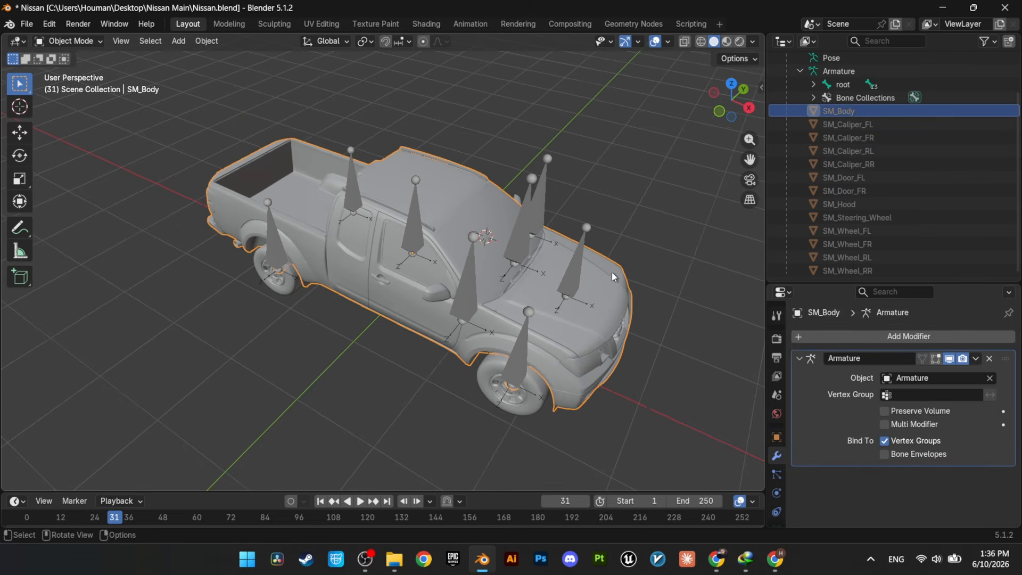
{"action": "left_click", "coordinate": [523, 401]}
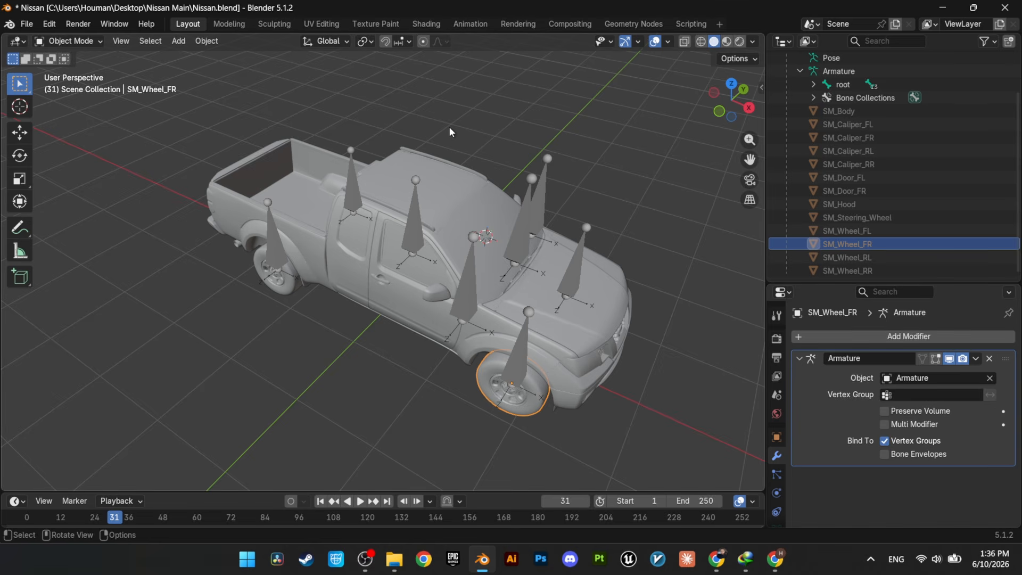
{"action": "scroll", "coordinate": [449, 126], "scroll_direction": "up", "scroll_amount": 1}
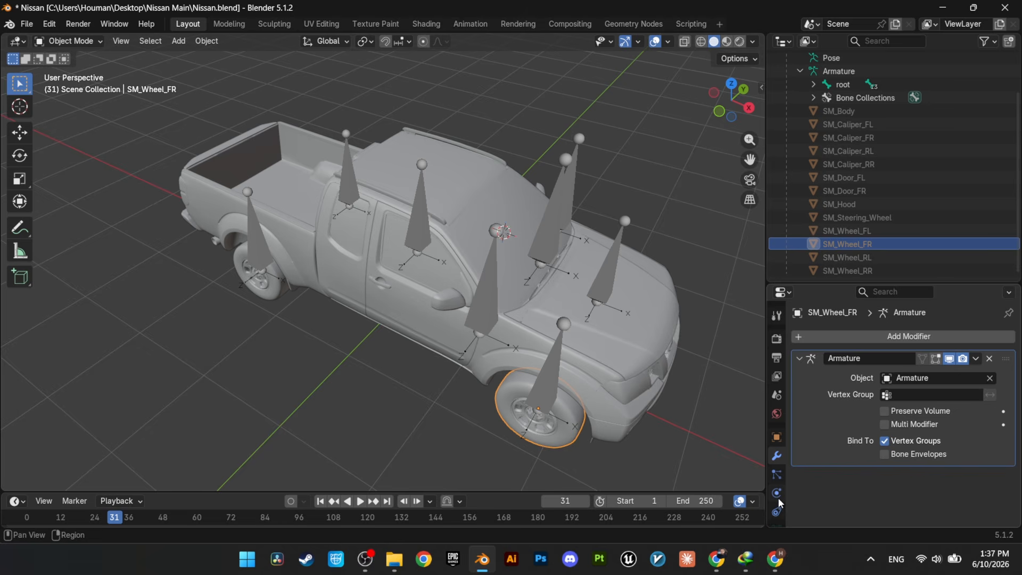
{"action": "left_click", "coordinate": [777, 475]}
{"action": "left_click", "coordinate": [676, 240]}
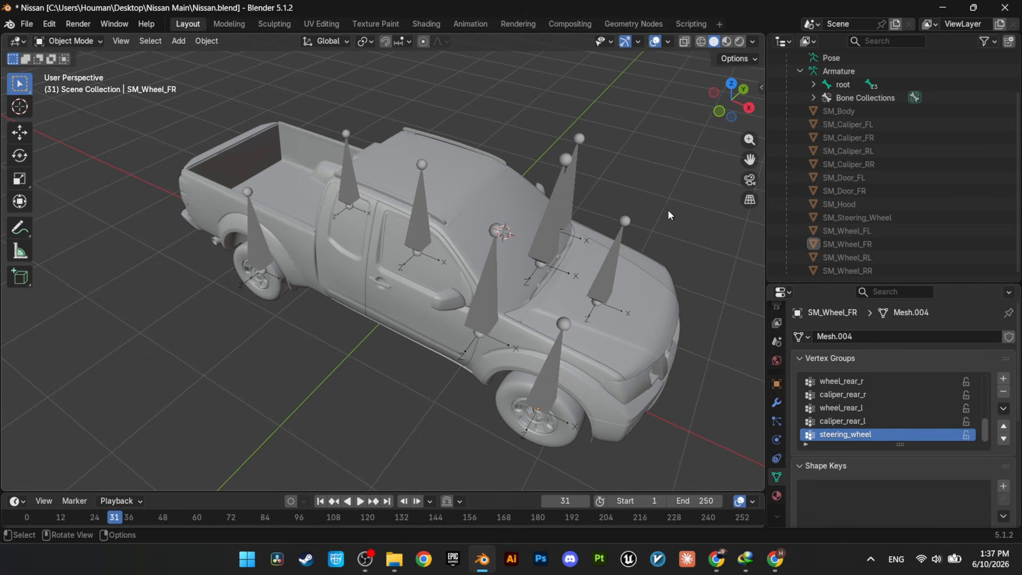
{"action": "left_click", "coordinate": [431, 192]}
{"action": "left_click", "coordinate": [602, 298]}
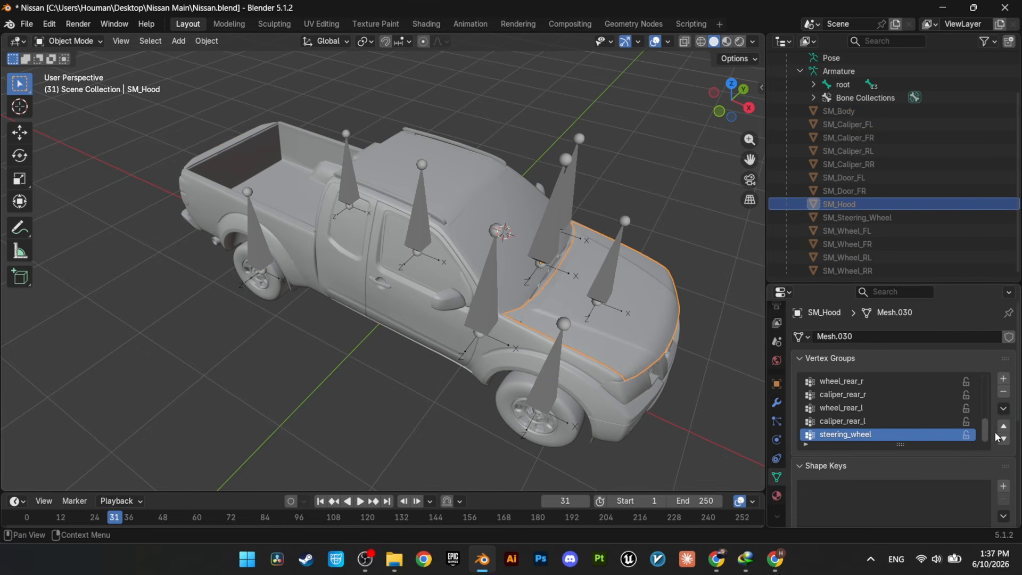
{"action": "left_click_drag", "start_coordinate": [985, 435], "coordinate": [983, 380]}
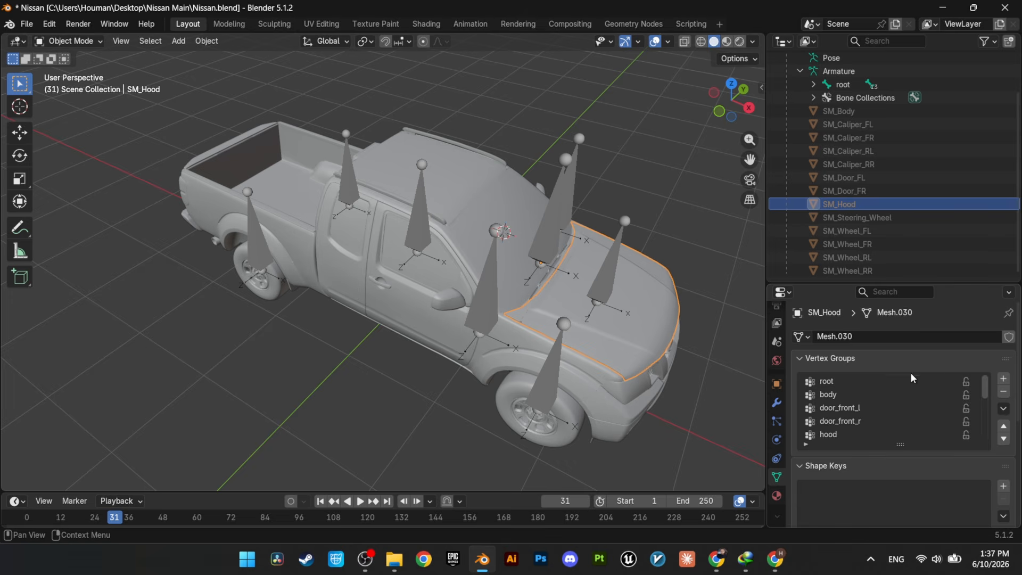
{"action": "scroll", "coordinate": [850, 404], "scroll_direction": "down", "scroll_amount": 5}
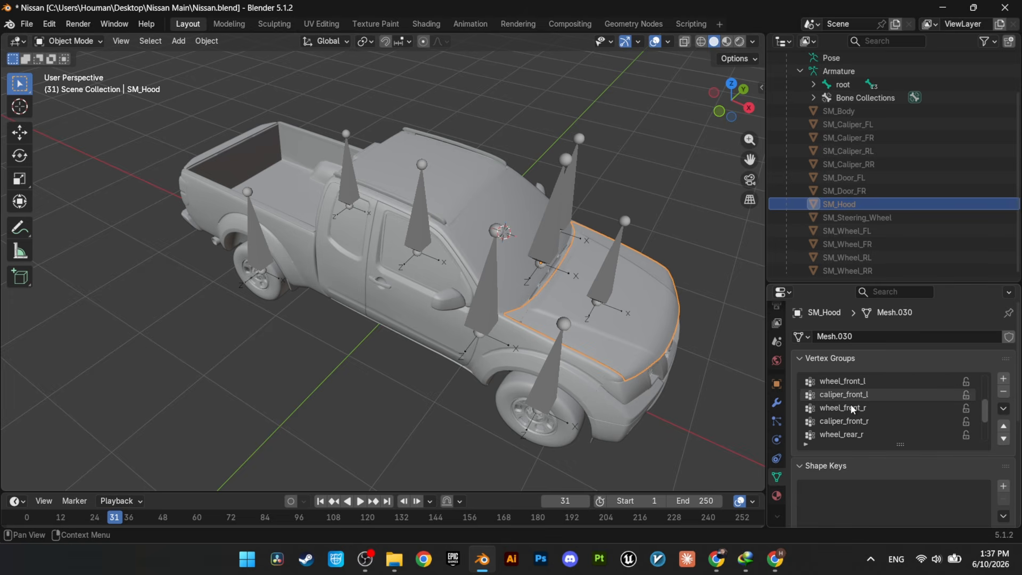
{"action": "scroll", "coordinate": [850, 404], "scroll_direction": "down", "scroll_amount": 4}
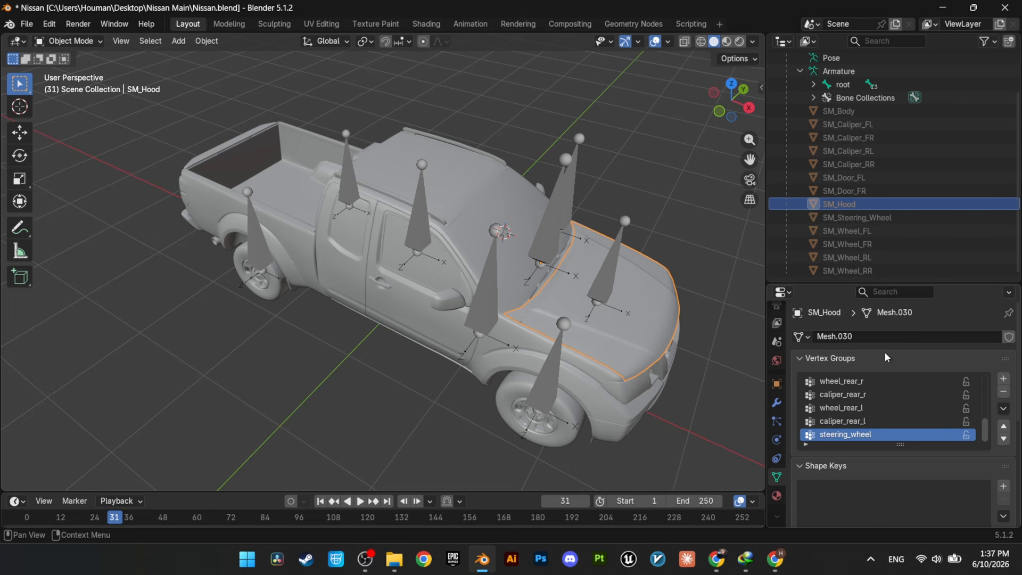
{"action": "left_click", "coordinate": [129, 335]}
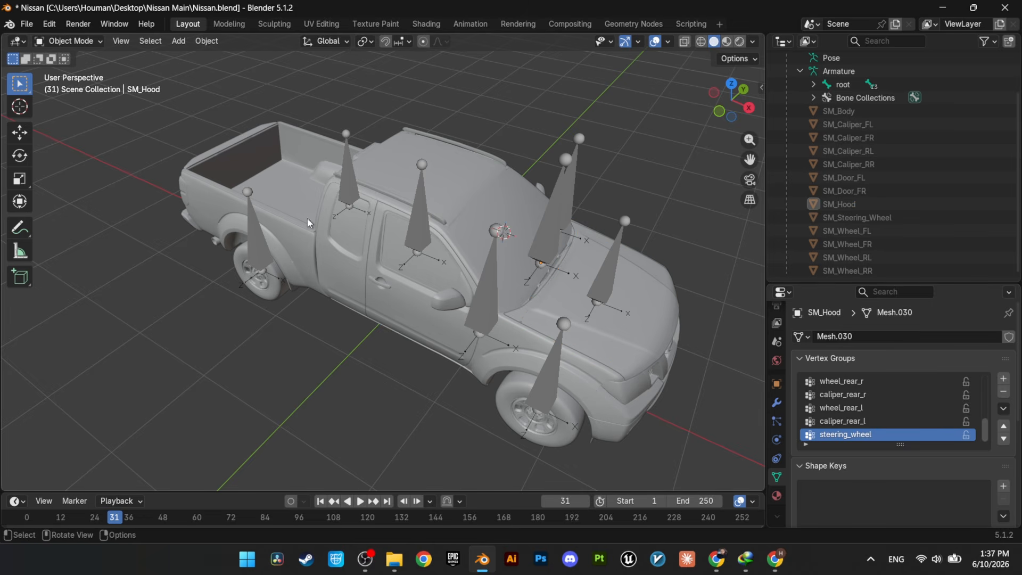
Step: Assign the entire SM_Body mesh to the body vertex group with weight 1.000 and check it by deselecting and reselecting the group
{"action": "left_click", "coordinate": [275, 192]}
{"action": "key", "text": "Tab"}
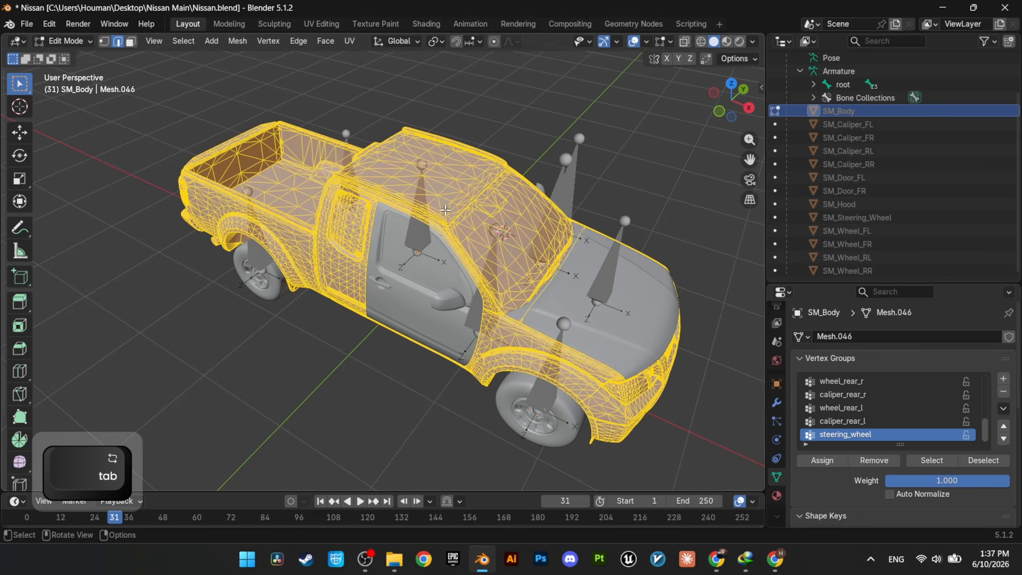
{"action": "key", "text": "a"}
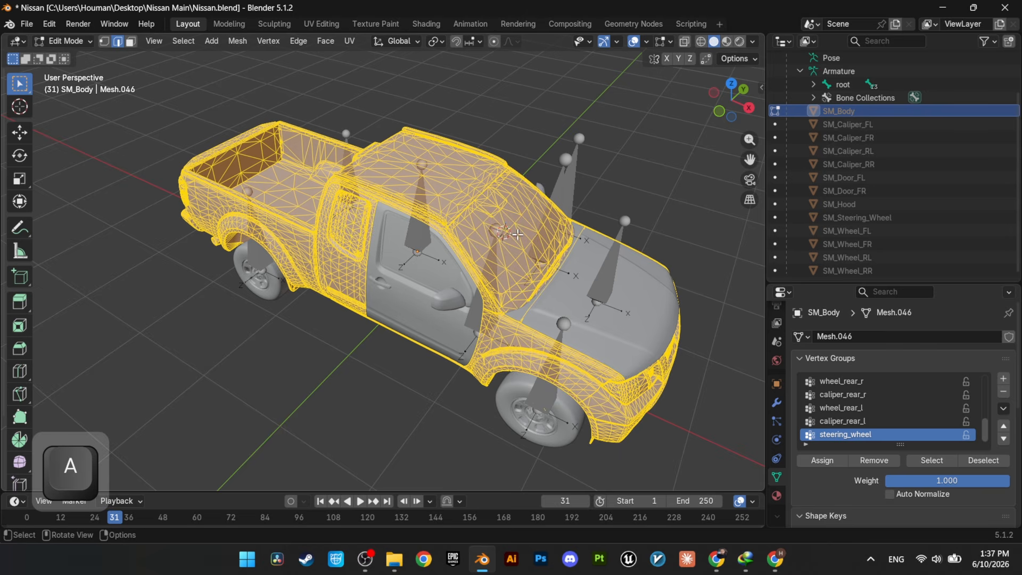
{"action": "scroll", "coordinate": [866, 394], "scroll_direction": "up", "scroll_amount": 9}
{"action": "left_click", "coordinate": [865, 395]}
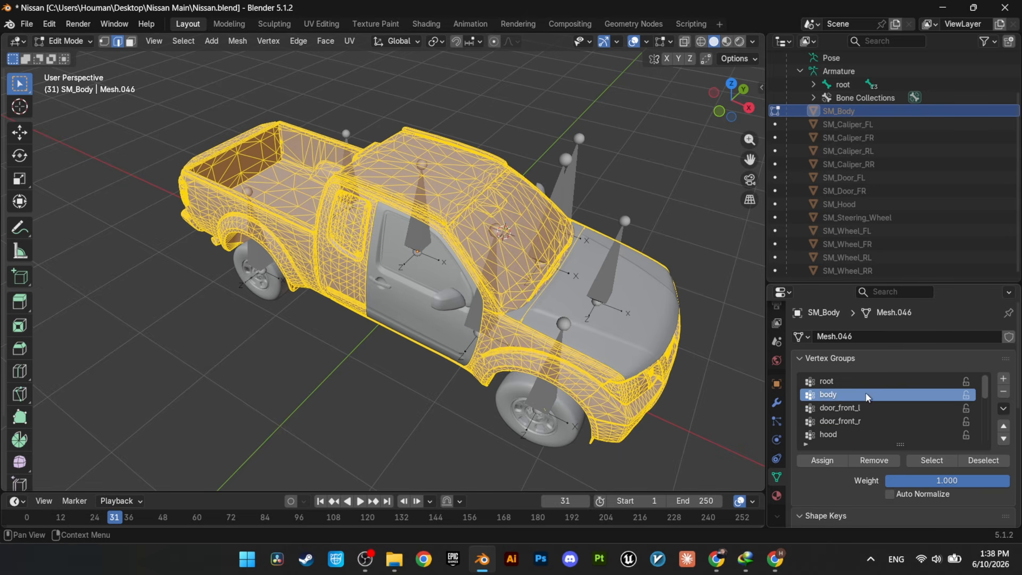
{"action": "left_click", "coordinate": [833, 461]}
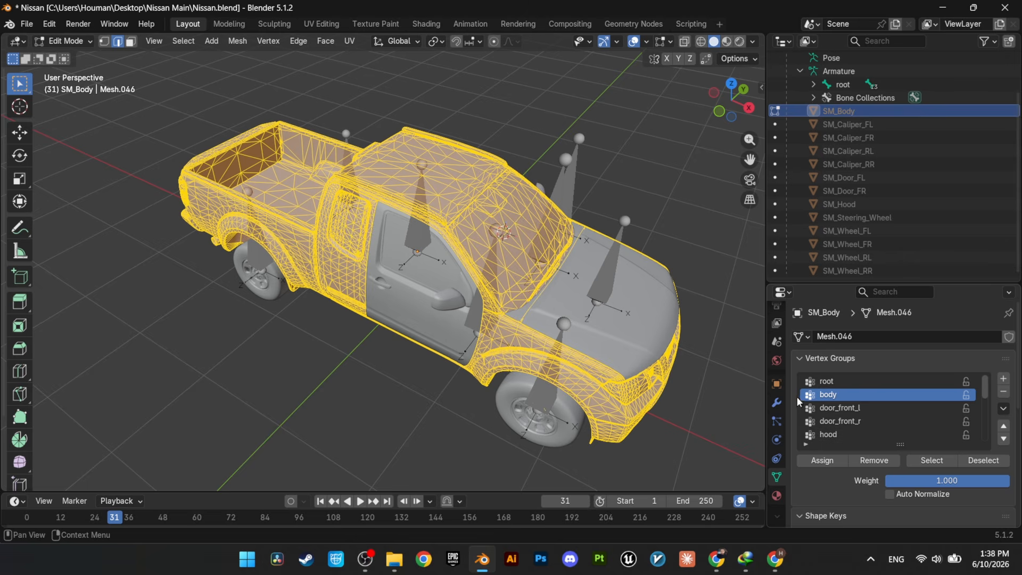
{"action": "left_click", "coordinate": [972, 461]}
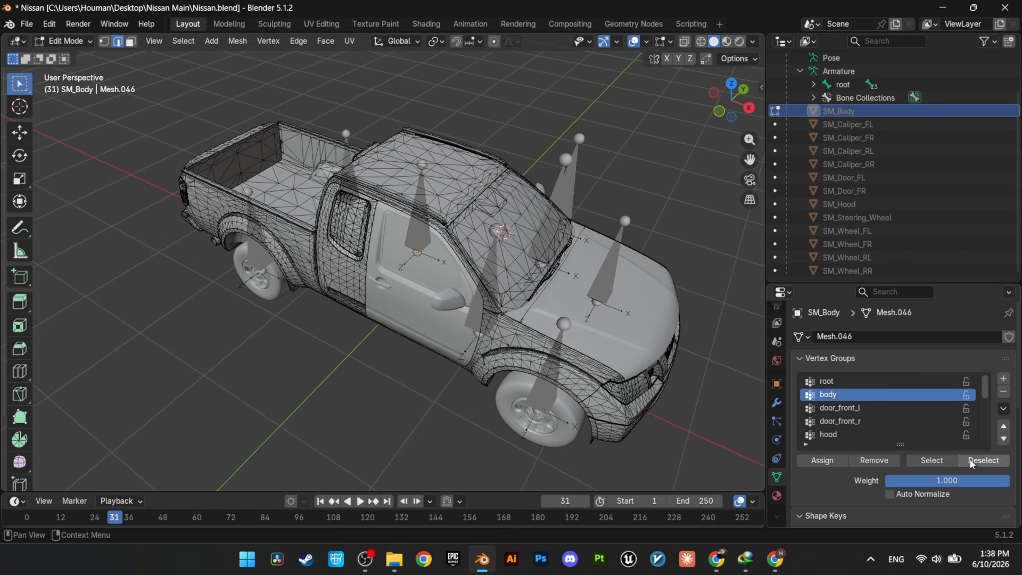
{"action": "left_click", "coordinate": [941, 460]}
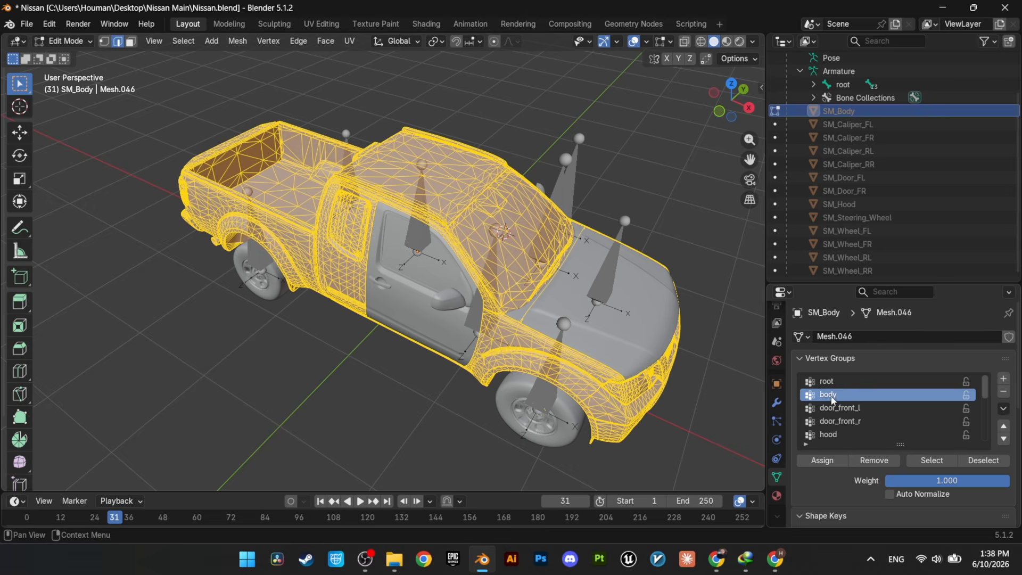
{"action": "key", "text": "Tab"}
Step: Assign the entire SM_Door_FR mesh to the door_front_r vertex group in Edit Mode
{"action": "left_click", "coordinate": [429, 320]}
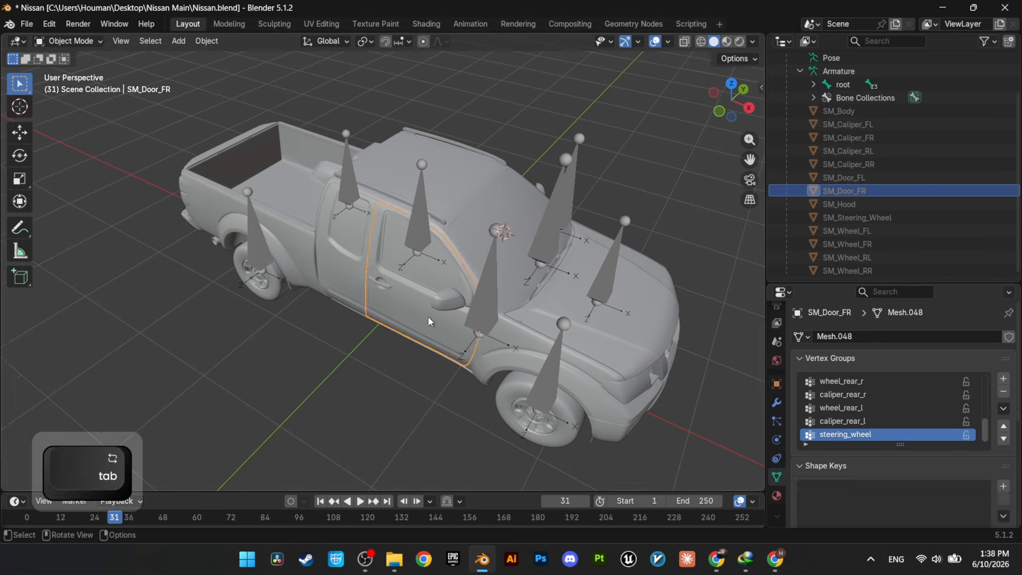
{"action": "key", "text": "Tab"}
{"action": "key", "text": "a"}
{"action": "scroll", "coordinate": [878, 410], "scroll_direction": "up", "scroll_amount": 9}
{"action": "left_click", "coordinate": [840, 420]}
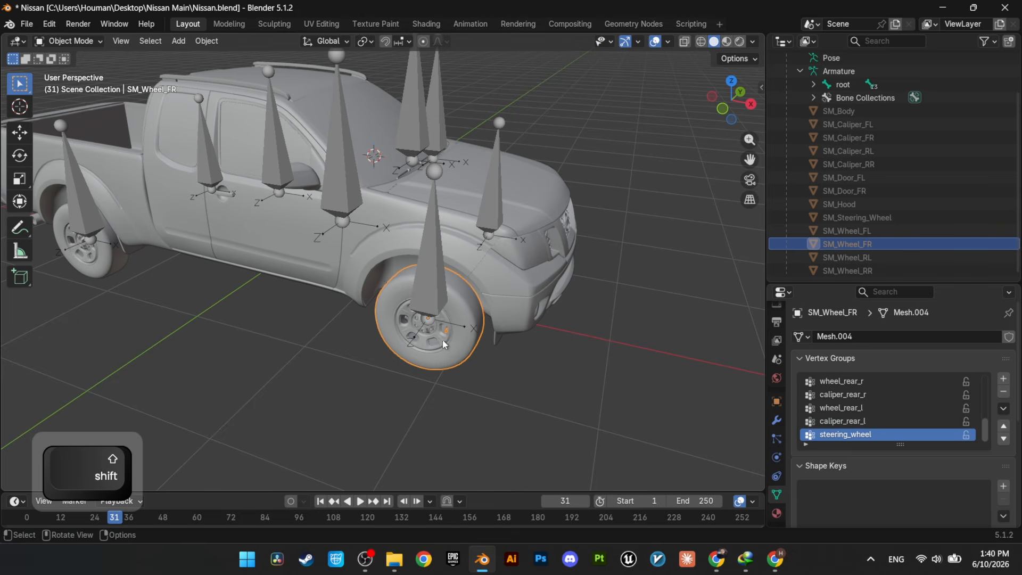
Step: Assign the entire SM_Wheel_FR mesh to the wheel_front_r vertex group in Edit Mode
{"action": "key", "text": "Tab"}
{"action": "key", "text": "a"}
{"action": "scroll", "coordinate": [907, 414], "scroll_direction": "up", "scroll_amount": 8}
{"action": "scroll", "coordinate": [907, 414], "scroll_direction": "down", "scroll_amount": 3}
{"action": "left_click", "coordinate": [905, 433]}
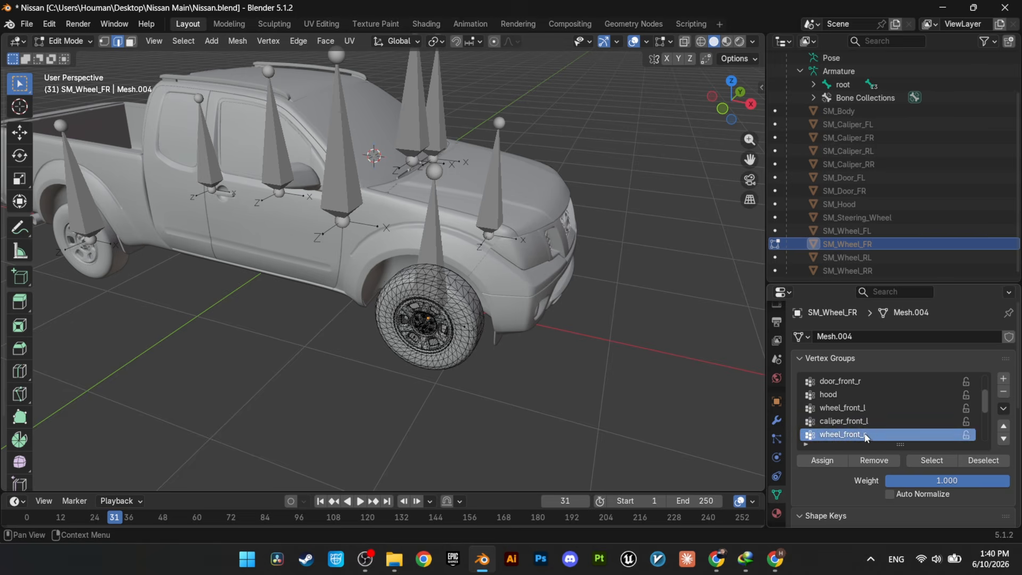
Step: Assign the entire SM_Caliper_FR mesh to the caliper_front_r vertex group
{"action": "key", "text": "a"}
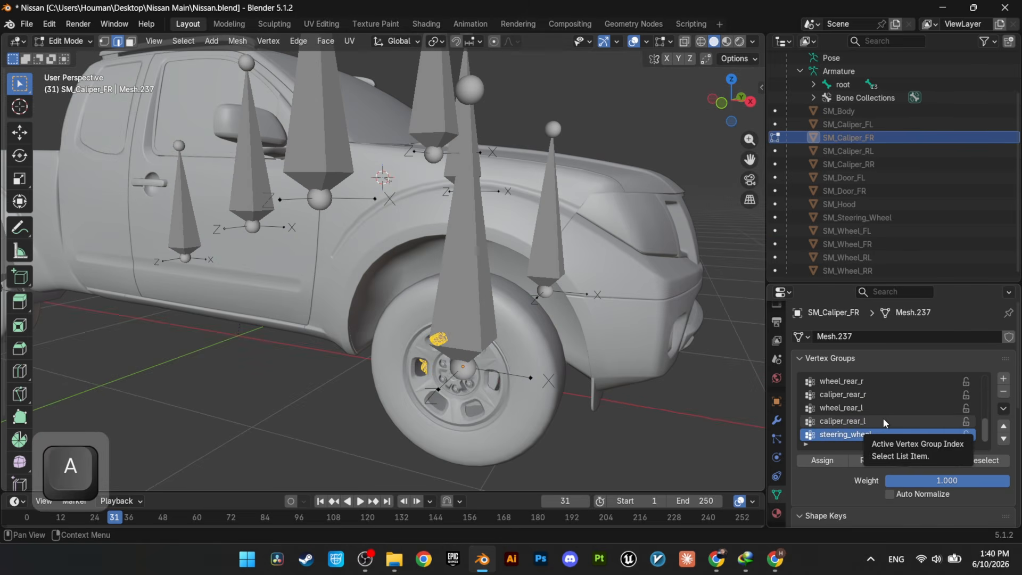
{"action": "scroll", "coordinate": [883, 417], "scroll_direction": "up", "scroll_amount": 6}
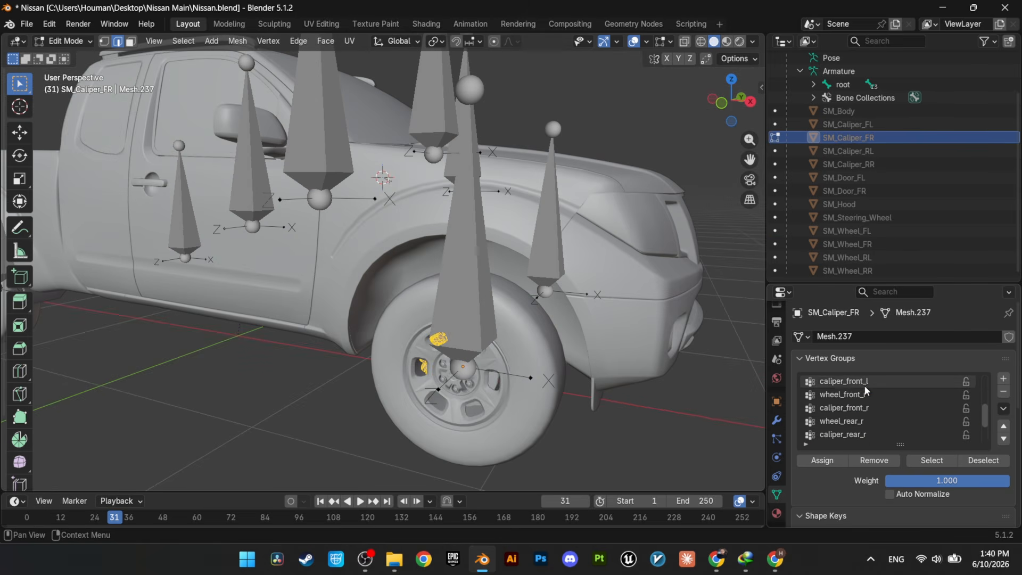
{"action": "scroll", "coordinate": [867, 388], "scroll_direction": "down", "scroll_amount": 5}
{"action": "left_click", "coordinate": [870, 419]}
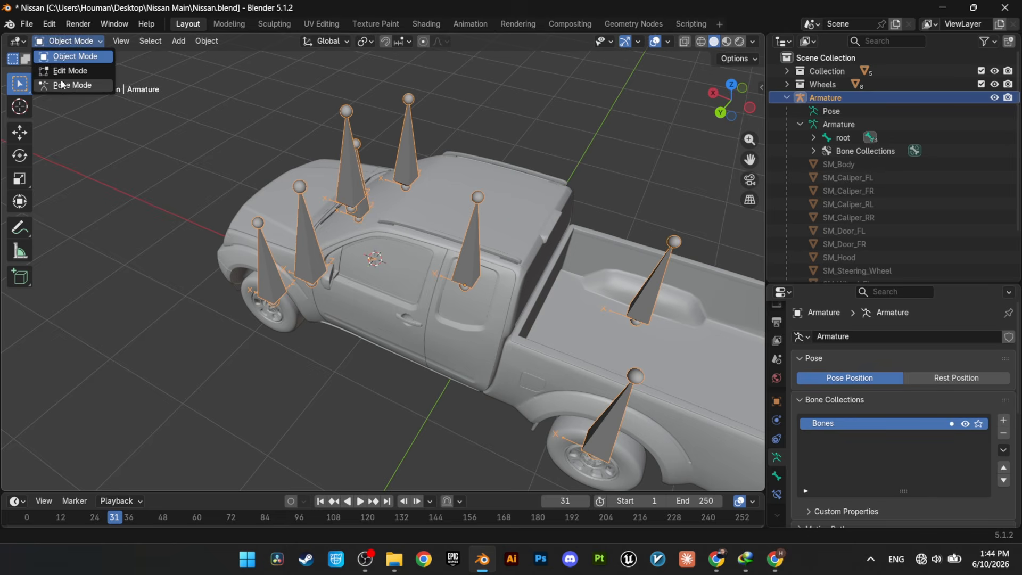
Step: Switch the armature to Pose Mode and test-move the root and body bones, cancelling each move
{"action": "left_click", "coordinate": [62, 85]}
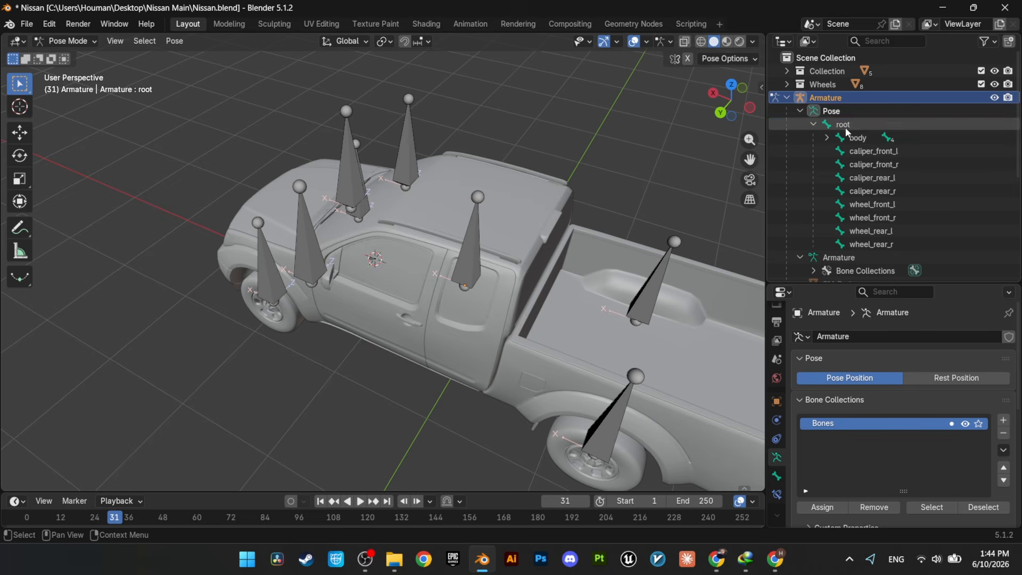
{"action": "key", "text": "g"}
{"action": "right_click", "coordinate": [346, 157]}
{"action": "scroll", "coordinate": [375, 155], "scroll_direction": "down", "scroll_amount": 2}
{"action": "middle_click_drag", "start_coordinate": [564, 178], "coordinate": [577, 180]}
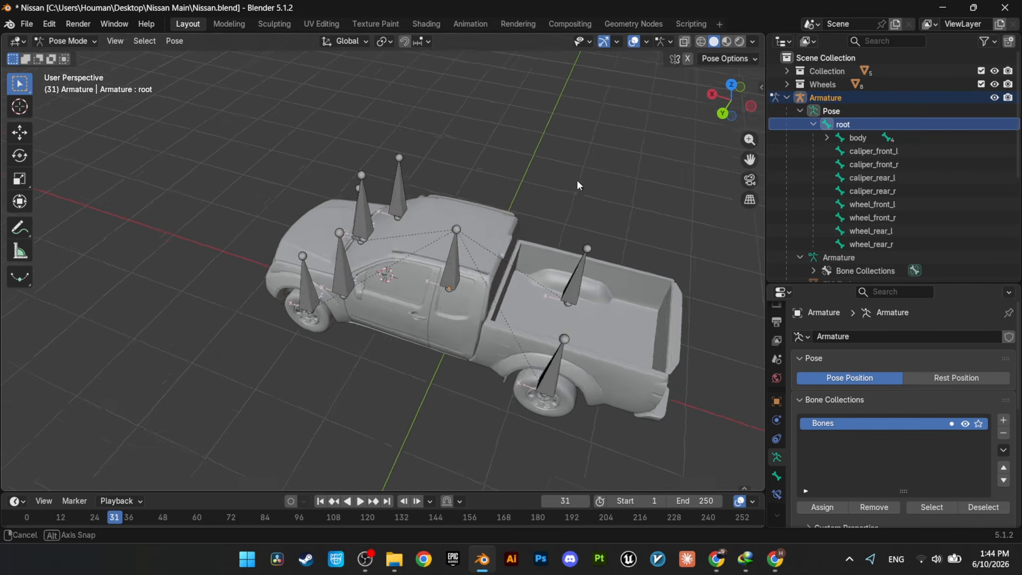
{"action": "scroll", "coordinate": [577, 180], "scroll_direction": "down", "scroll_amount": 1}
{"action": "key", "text": "g"}
{"action": "right_click", "coordinate": [506, 184]}
{"action": "left_click", "coordinate": [434, 248]}
{"action": "key", "text": "g"}
{"action": "right_click", "coordinate": [300, 209]}
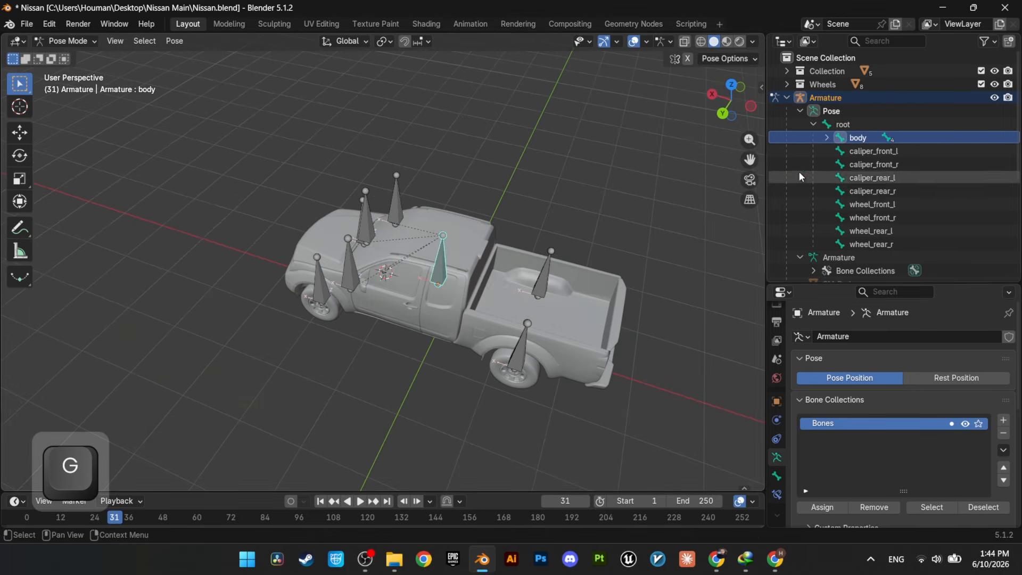
Step: Test-move the caliper bones caliper_front_r, caliper_rear_l and caliper_rear_r, cancelling each move
{"action": "left_click", "coordinate": [873, 151]}
{"action": "left_click", "coordinate": [833, 165]}
{"action": "key", "text": "g"}
{"action": "right_click", "coordinate": [470, 73]}
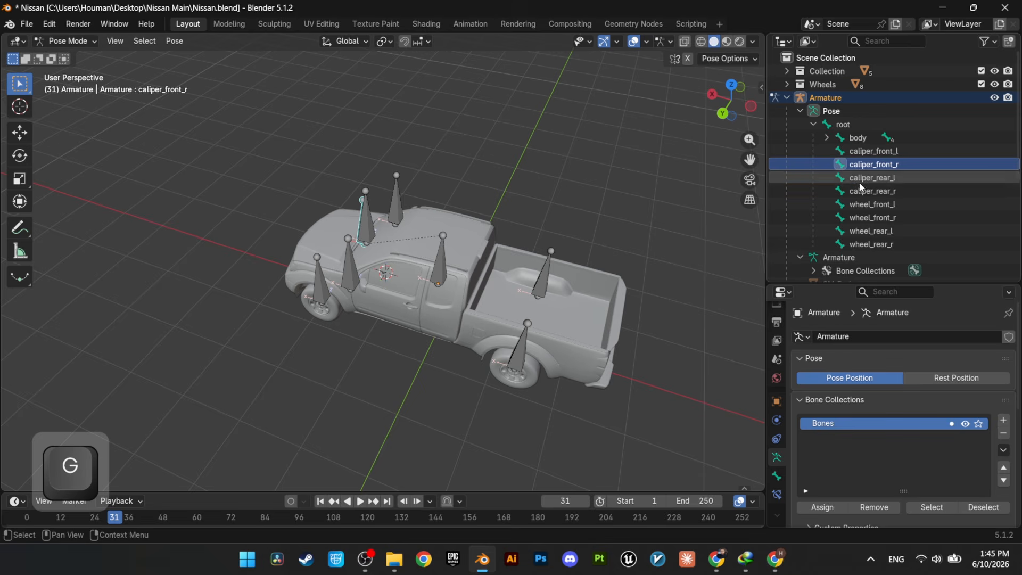
{"action": "left_click", "coordinate": [858, 180]}
{"action": "key", "text": "g"}
{"action": "right_click", "coordinate": [475, 166]}
{"action": "left_click", "coordinate": [852, 192]}
{"action": "key", "text": "g"}
{"action": "right_click", "coordinate": [585, 170]}
Step: Test-move the wheel bones wheel_front_l, wheel_rear_l and wheel_rear_r to check their meshes follow, cancelling each move
{"action": "left_click", "coordinate": [872, 204]}
{"action": "key", "text": "g"}
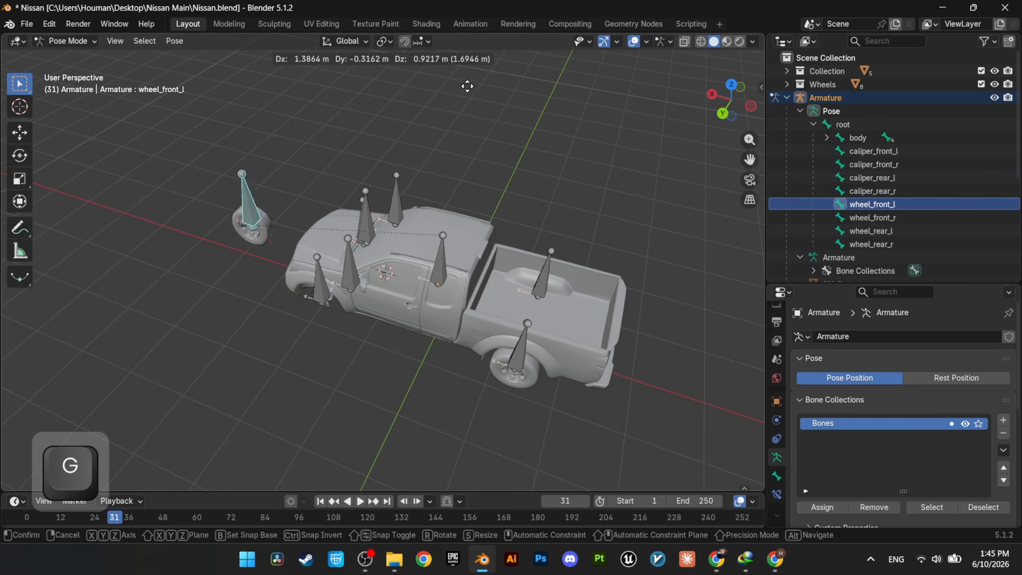
{"action": "right_click", "coordinate": [554, 168]}
{"action": "left_click", "coordinate": [873, 217]}
{"action": "left_click", "coordinate": [851, 233]}
{"action": "key", "text": "g"}
{"action": "right_click", "coordinate": [713, 202]}
{"action": "left_click", "coordinate": [849, 245]}
{"action": "key", "text": "g"}
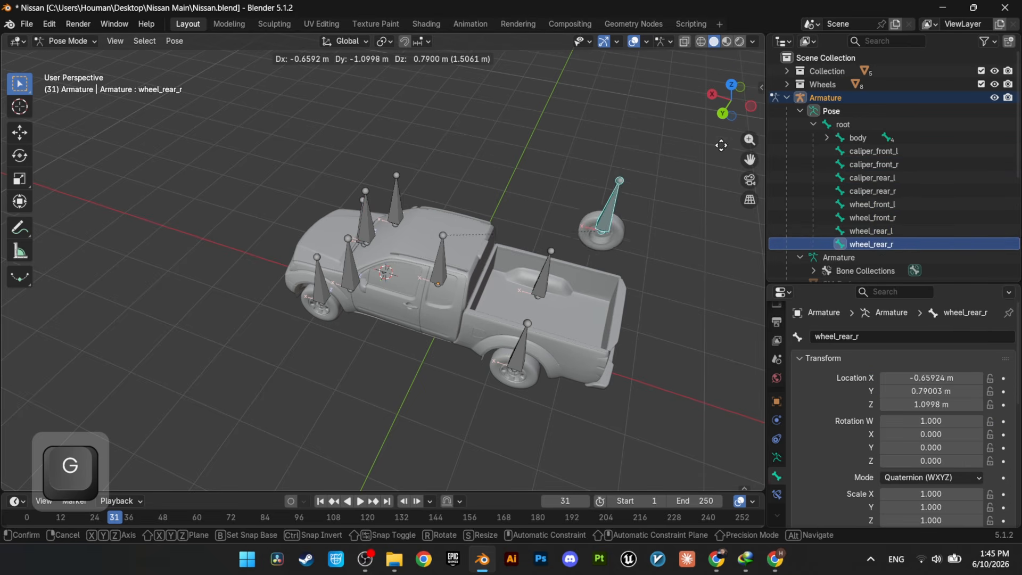
{"action": "right_click", "coordinate": [716, 146]}
{"action": "scroll", "coordinate": [484, 304], "scroll_direction": "up", "scroll_amount": 2}
{"action": "middle_click_drag", "start_coordinate": [480, 294], "coordinate": [515, 274], "text": "shift"}
{"action": "scroll", "coordinate": [515, 273], "scroll_direction": "down", "scroll_amount": 2}
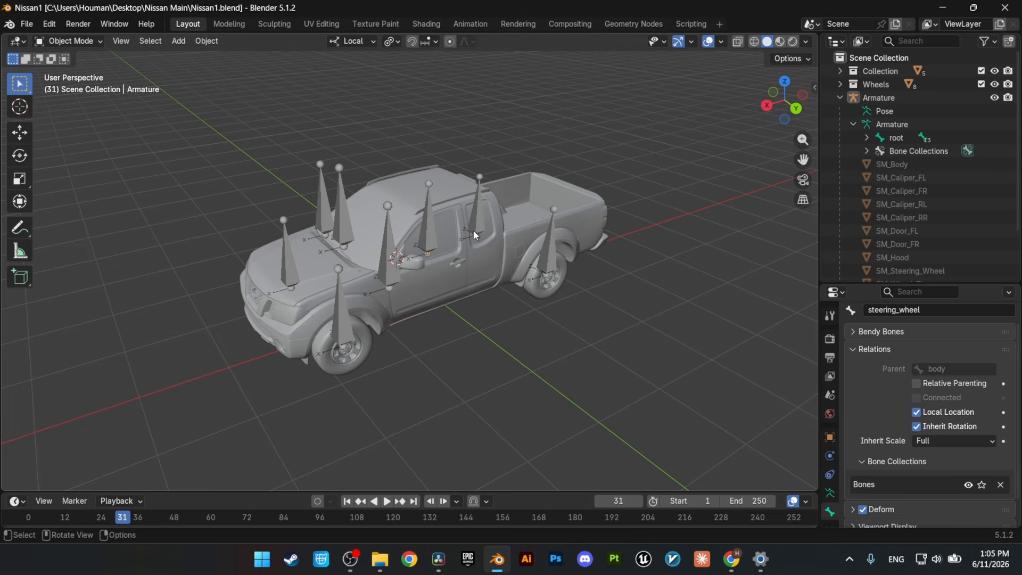
Step: Select all bones in the armature's Edit Mode, using Local transform orientation and Individual Origins as the pivot point
{"action": "middle_click_drag", "start_coordinate": [474, 230], "coordinate": [468, 242], "text": "shift"}
{"action": "scroll", "coordinate": [443, 287], "scroll_direction": "up", "scroll_amount": 3}
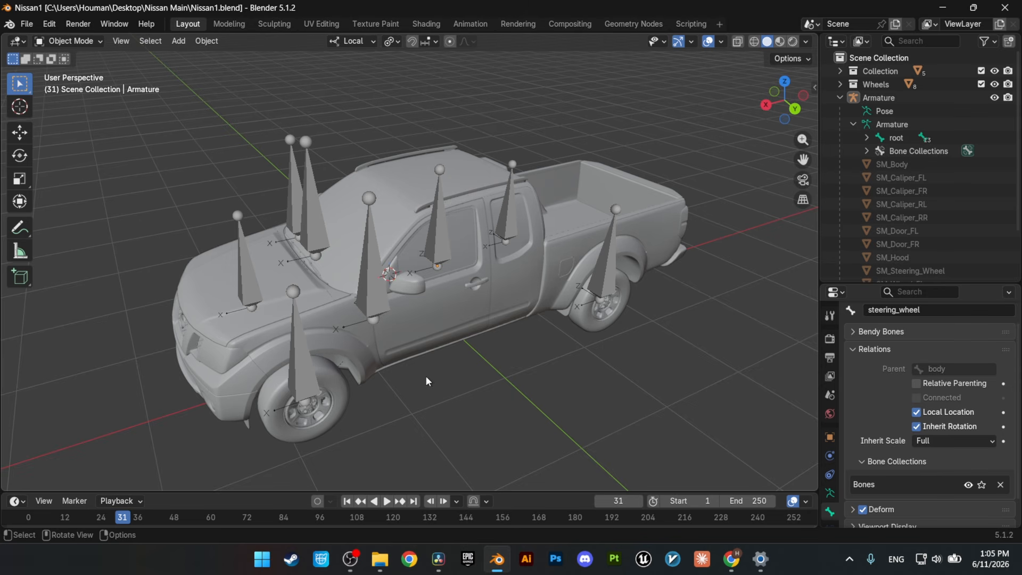
{"action": "middle_click_drag", "start_coordinate": [427, 372], "coordinate": [414, 382]}
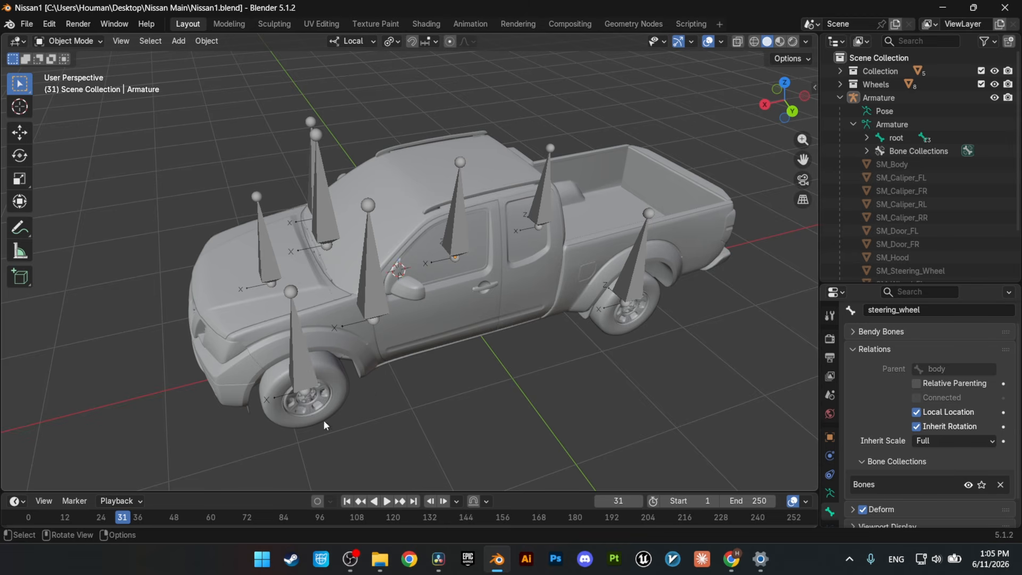
{"action": "middle_click_drag", "start_coordinate": [418, 342], "coordinate": [430, 332], "text": "shift"}
{"action": "scroll", "coordinate": [433, 340], "scroll_direction": "up", "scroll_amount": 1}
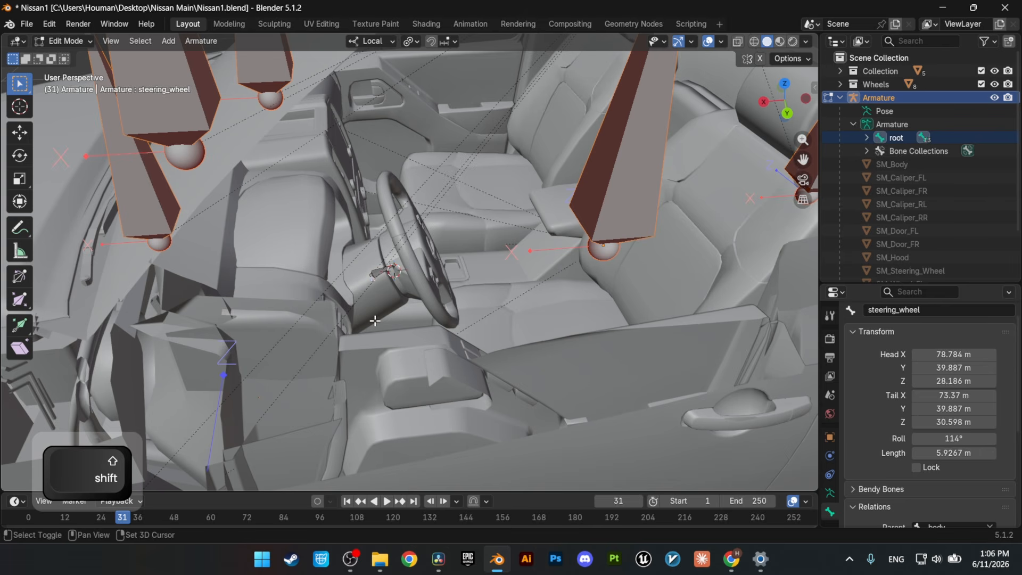
{"action": "scroll", "coordinate": [375, 320], "scroll_direction": "down", "scroll_amount": 10}
{"action": "left_click", "coordinate": [372, 41]}
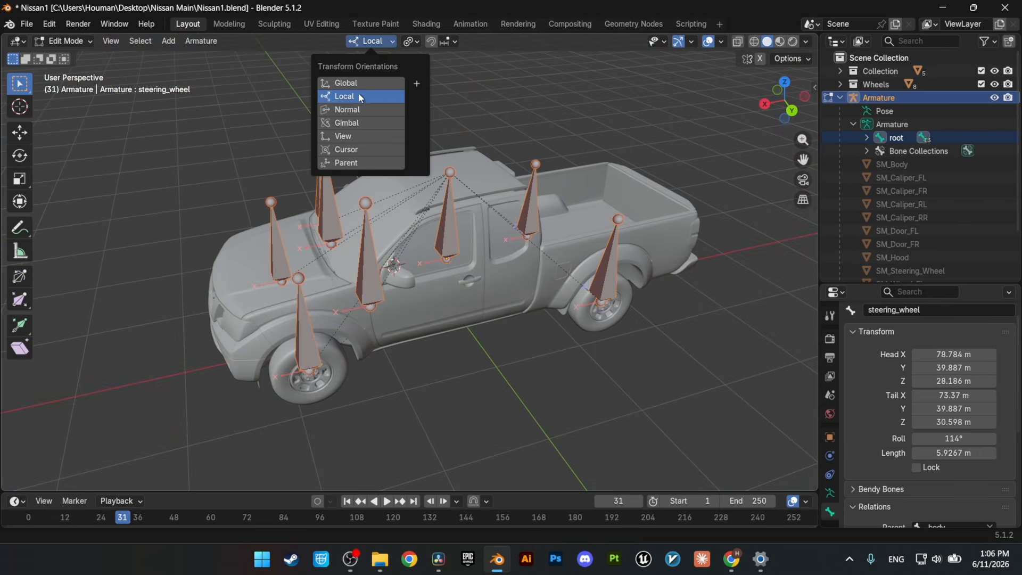
{"action": "left_click", "coordinate": [417, 42]}
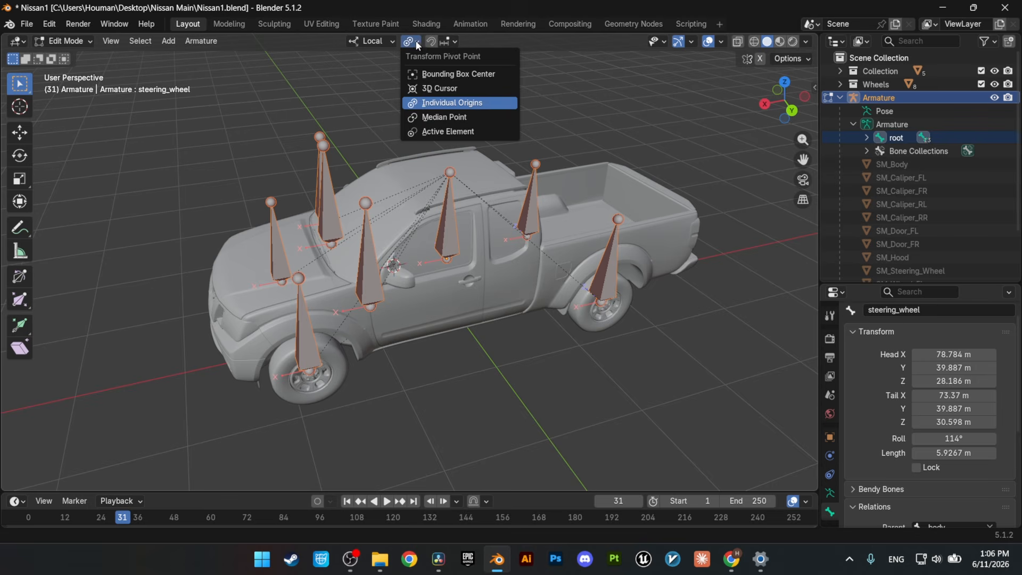
{"action": "left_click", "coordinate": [417, 43]}
{"action": "left_click", "coordinate": [415, 41]}
Step: Rotate all selected bones by -90 degrees about their local X axes
{"action": "key", "text": "r"}
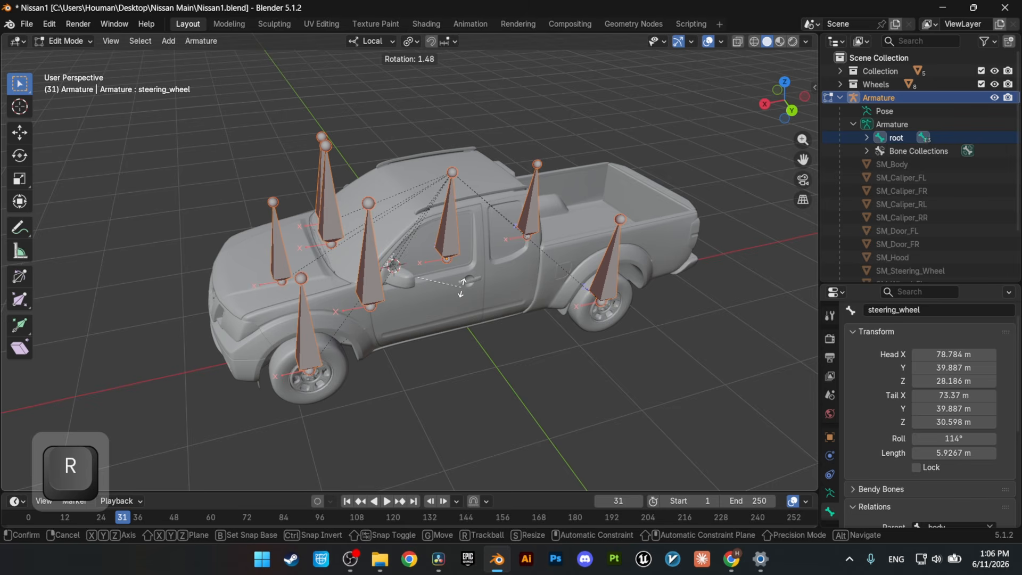
{"action": "key", "text": "x"}
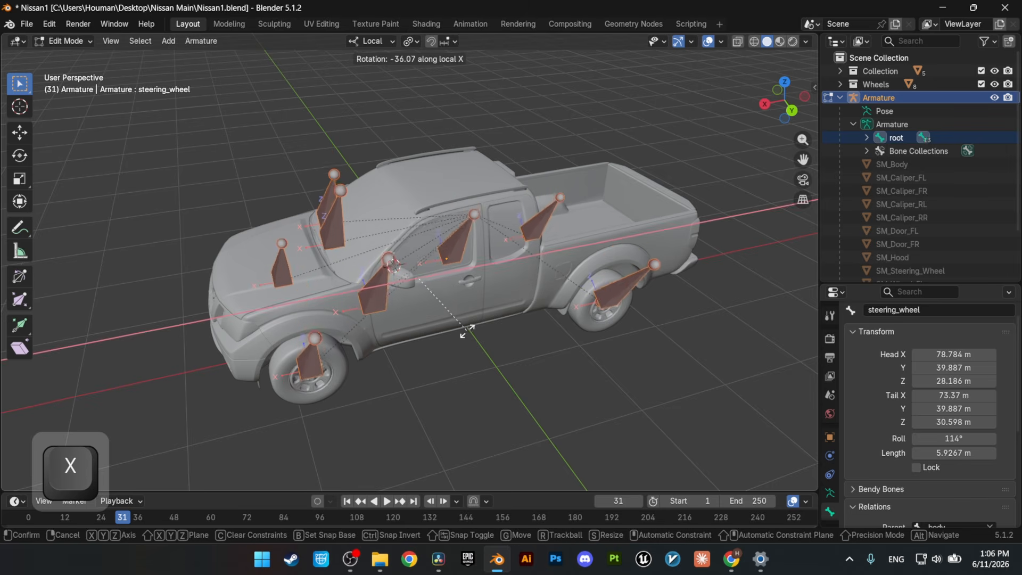
{"action": "type", "text": "-9"}
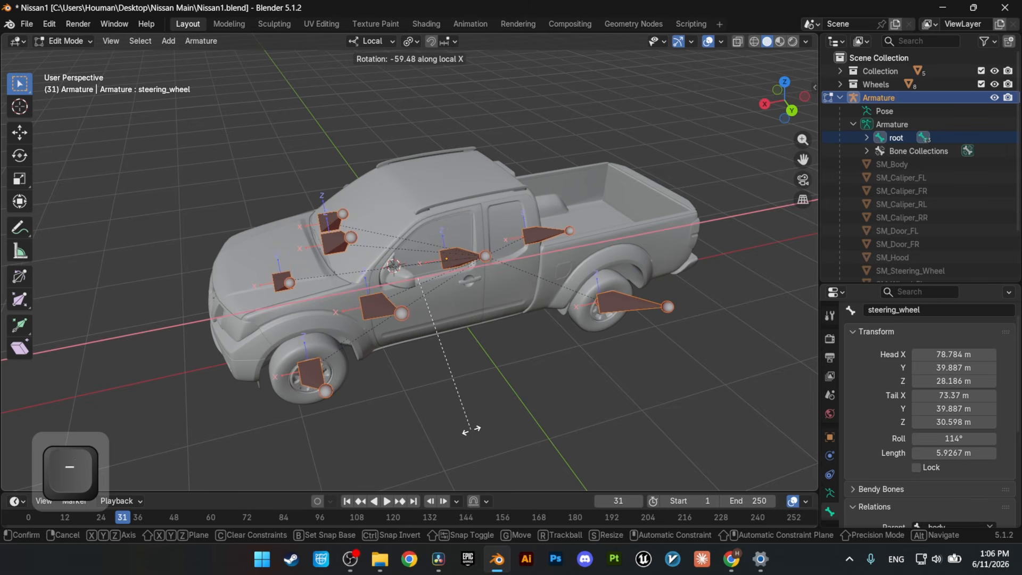
{"action": "type", "text": "0"}
{"action": "key", "text": "Return"}
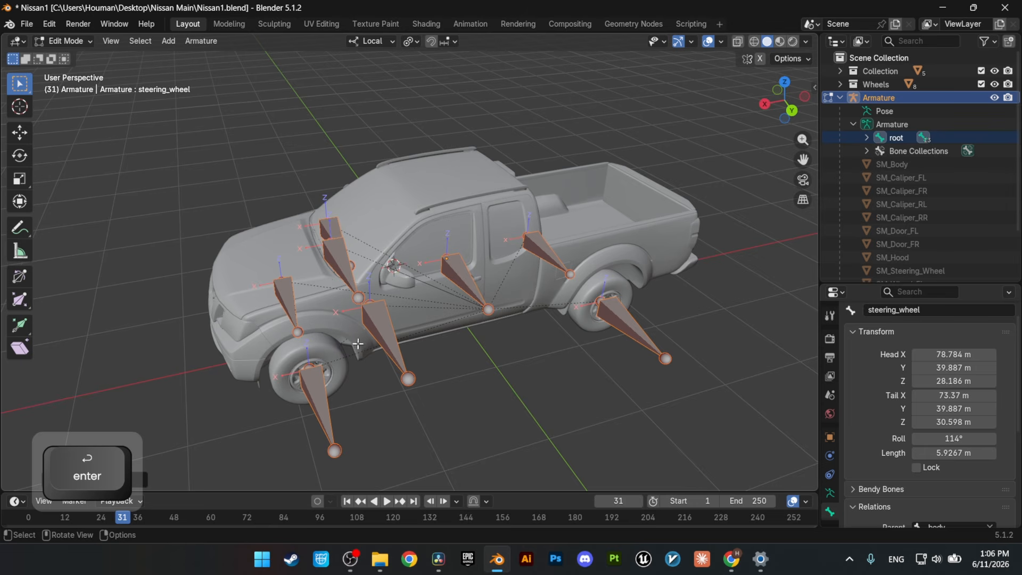
{"action": "middle_click_drag", "start_coordinate": [399, 322], "coordinate": [452, 298], "text": "shift"}
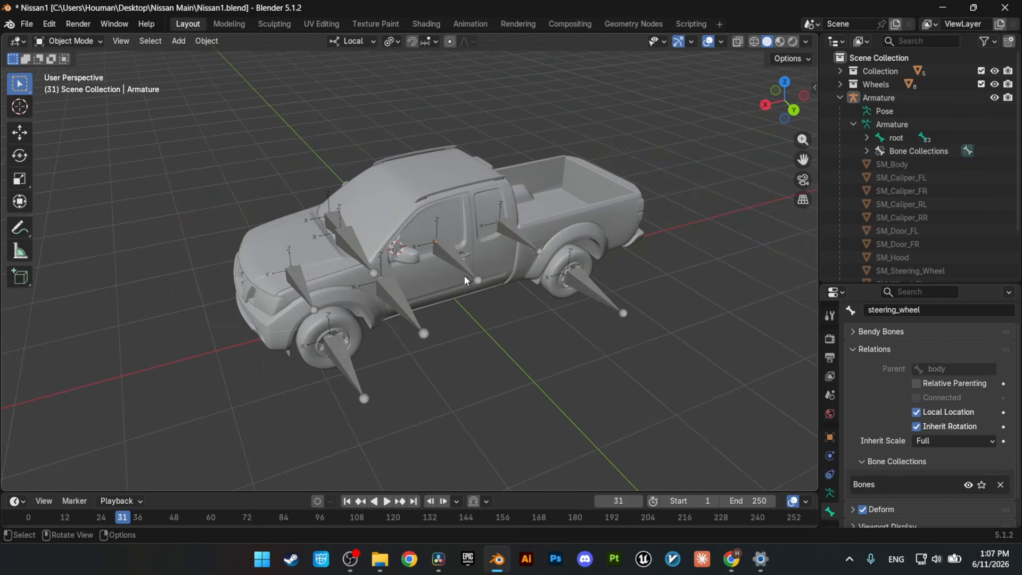
Step: Set the scene's metric unit scale to 0.01
{"action": "scroll", "coordinate": [459, 264], "scroll_direction": "down", "scroll_amount": 2}
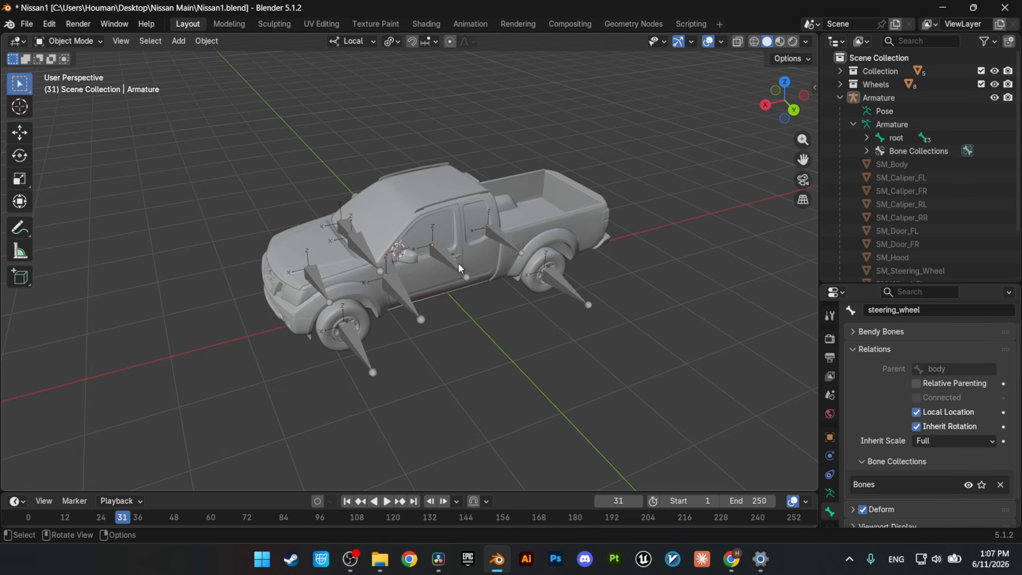
{"action": "left_click", "coordinate": [829, 394]}
{"action": "left_click", "coordinate": [953, 443]}
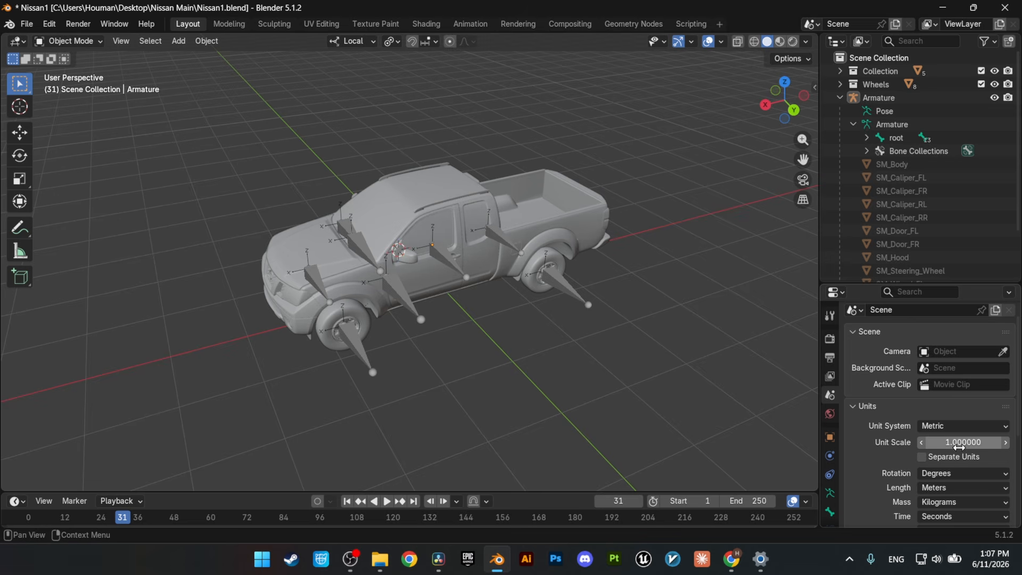
{"action": "type", "text": "0.01"}
{"action": "key", "text": "Return"}
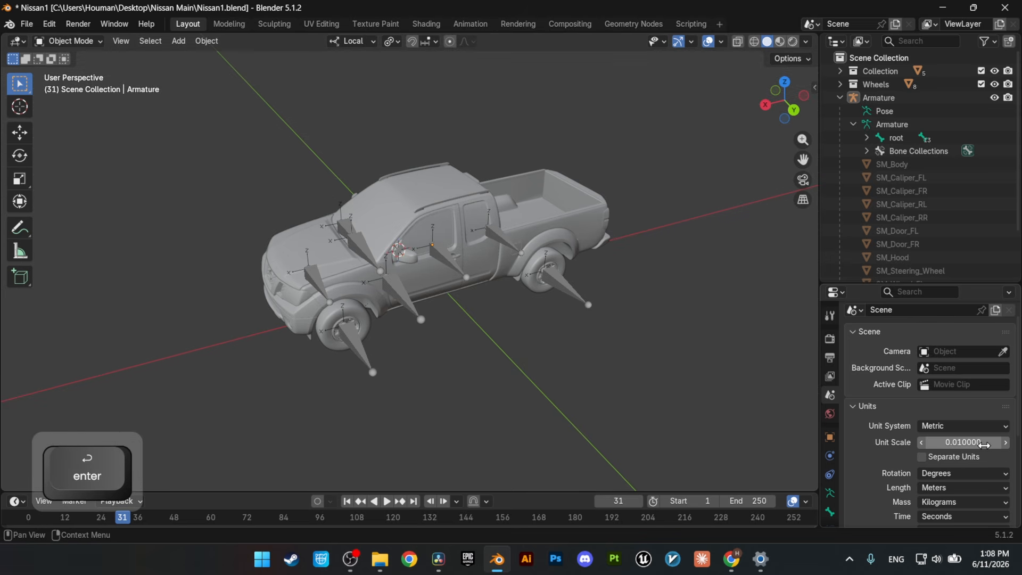
Step: Select all truck meshes together with the armature and scale them by 100
{"action": "type", "text": "as"}
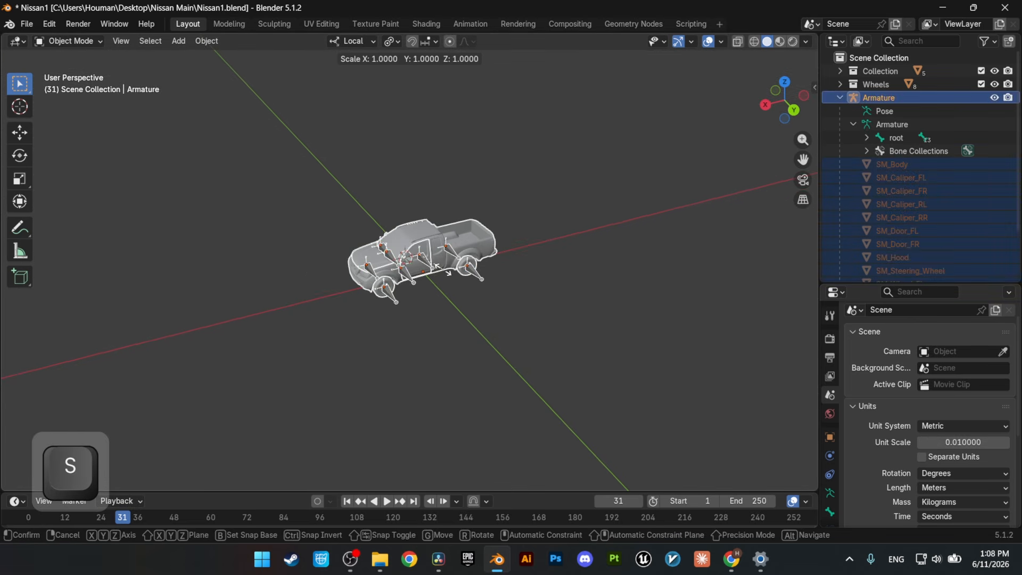
{"action": "type", "text": "100"}
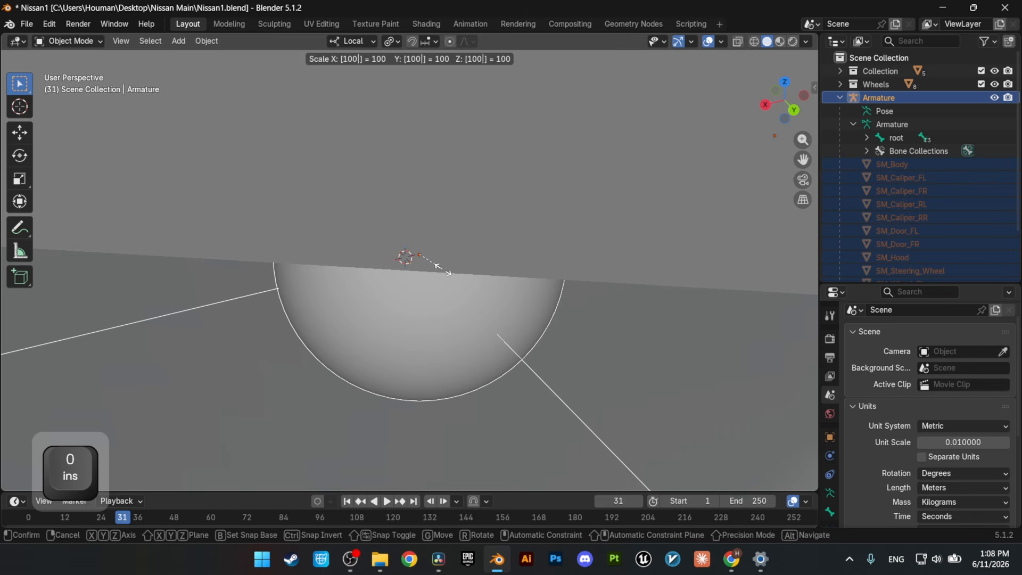
{"action": "key", "text": "Return"}
{"action": "scroll", "coordinate": [449, 278], "scroll_direction": "down", "scroll_amount": 10}
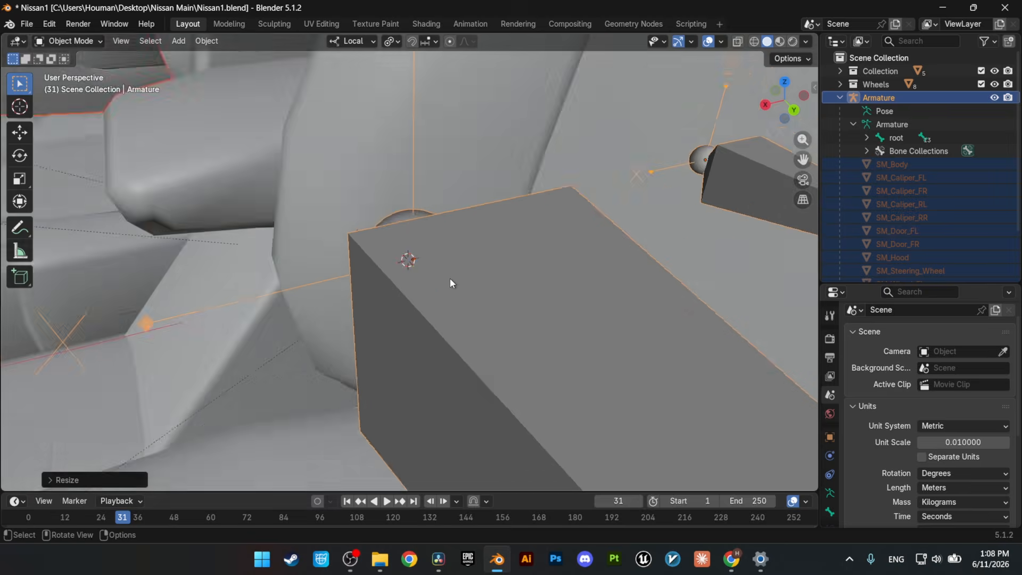
{"action": "middle_click_drag", "start_coordinate": [427, 218], "coordinate": [431, 235]}
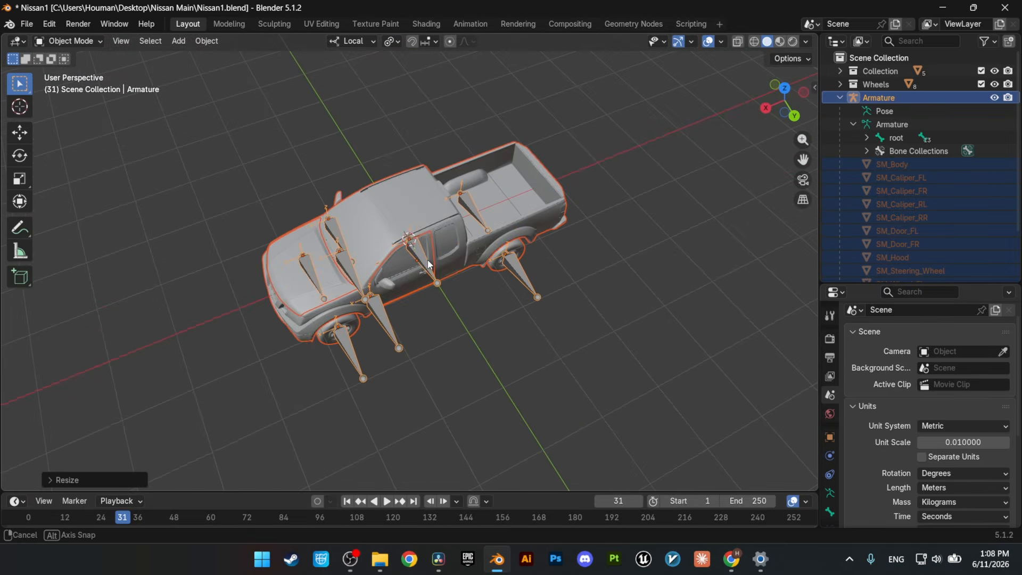
Step: From the right orthographic view, raise the truck and armature along Z until the tires rest on the ground line, and apply the object transforms
{"action": "key", "text": "KP_3"}
{"action": "scroll", "coordinate": [347, 219], "scroll_direction": "up", "scroll_amount": 8}
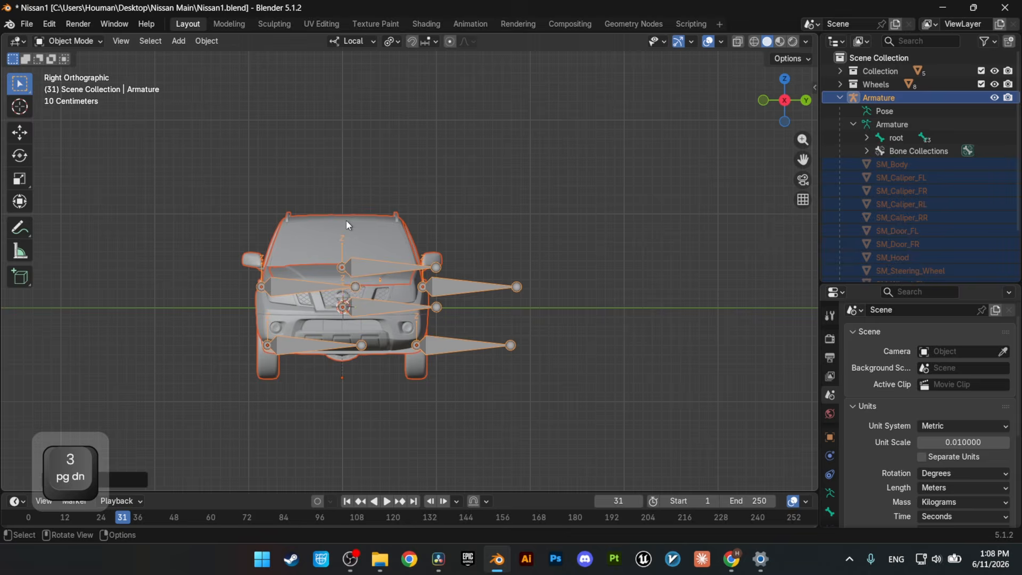
{"action": "key", "text": "g"}
{"action": "key", "text": "z"}
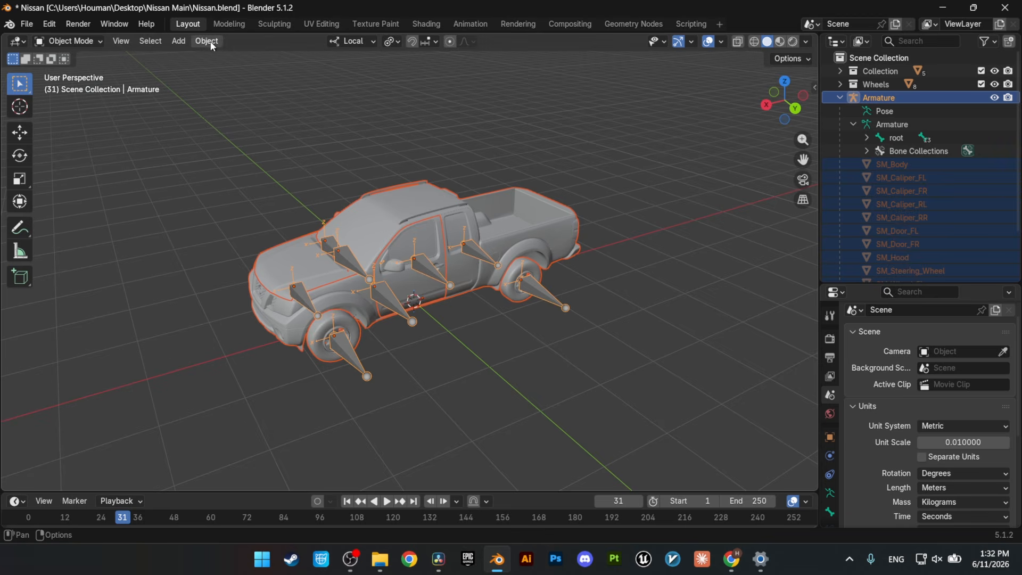
{"action": "left_click", "coordinate": [207, 41]}
{"action": "mouse_move", "coordinate": [280, 109]}
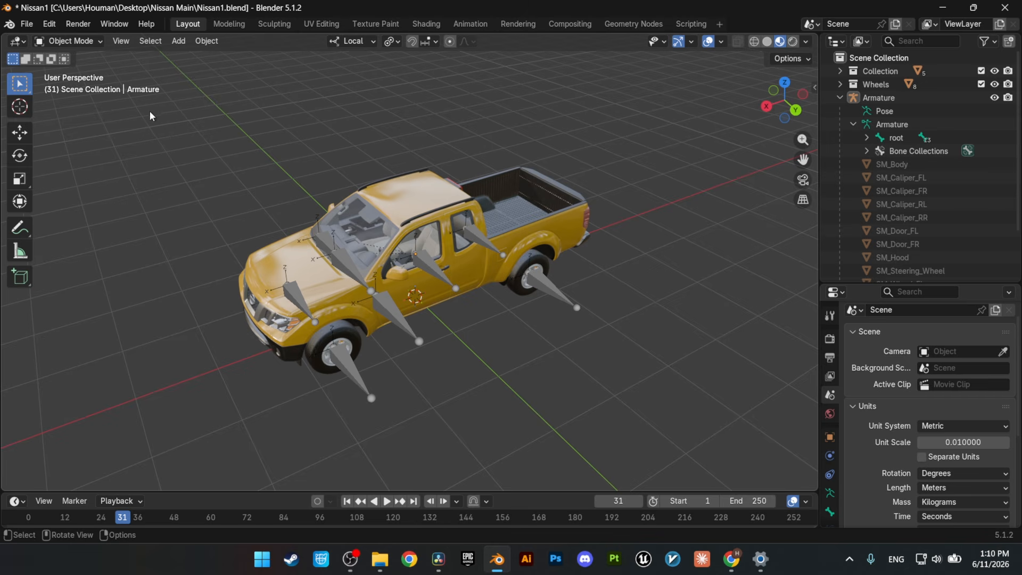
Step: Unpack all packed resources by writing files to the current directory, overwriting existing ones, and view the Nissan Main folder
{"action": "left_click", "coordinate": [26, 25]}
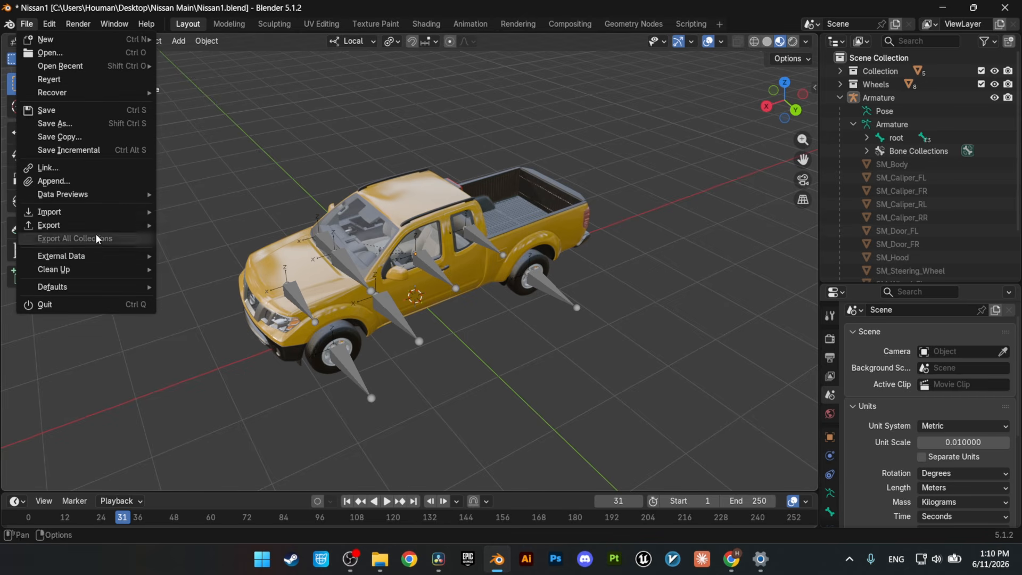
{"action": "mouse_move", "coordinate": [64, 258]}
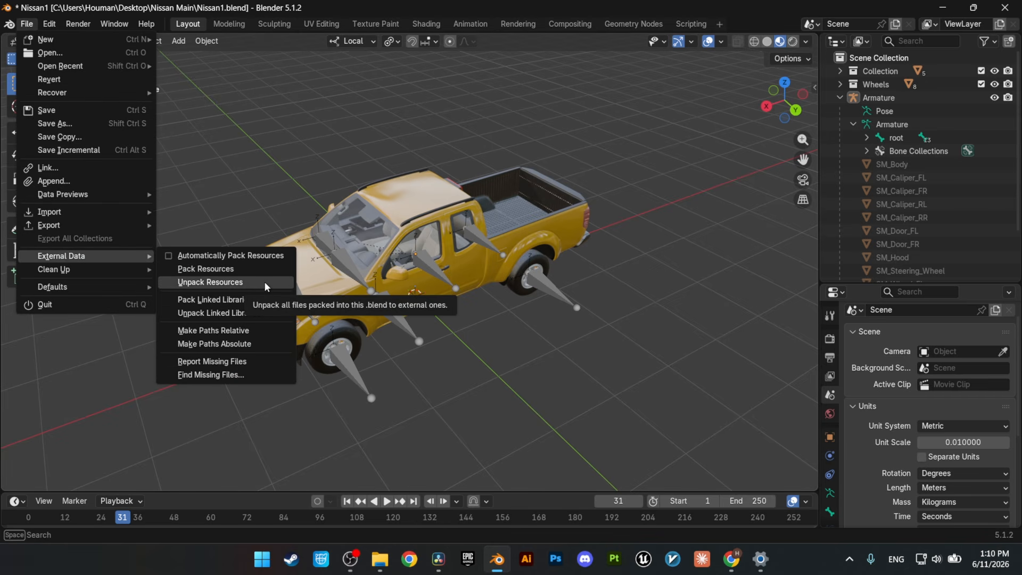
{"action": "left_click", "coordinate": [226, 283]}
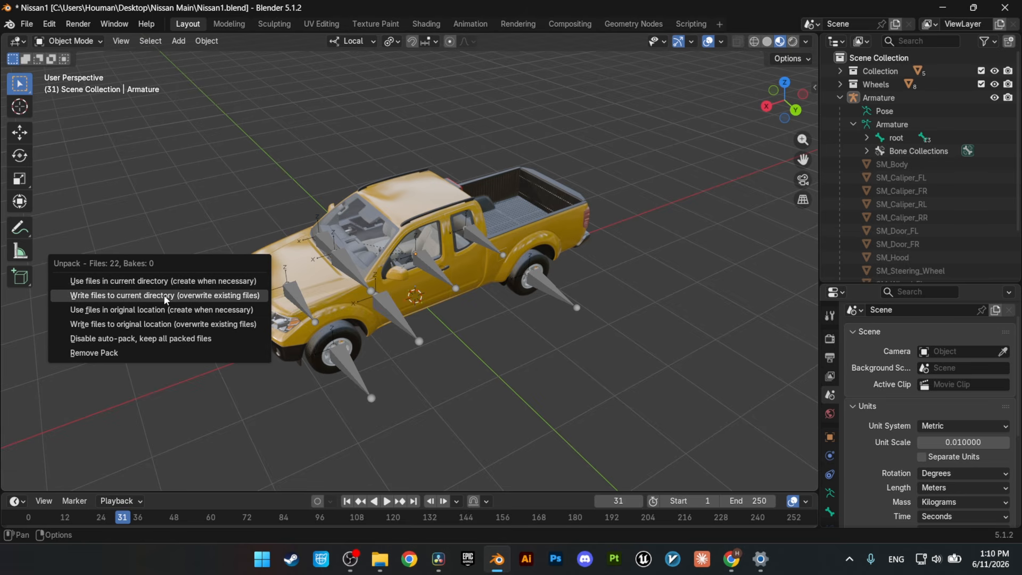
{"action": "left_click", "coordinate": [184, 295]}
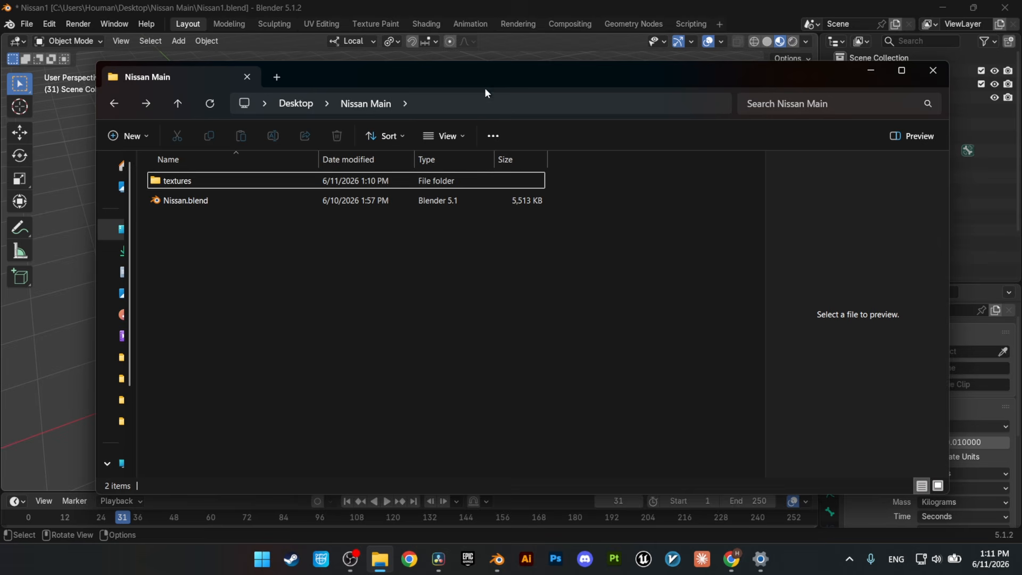
{"action": "left_click_drag", "start_coordinate": [484, 88], "coordinate": [539, 89]}
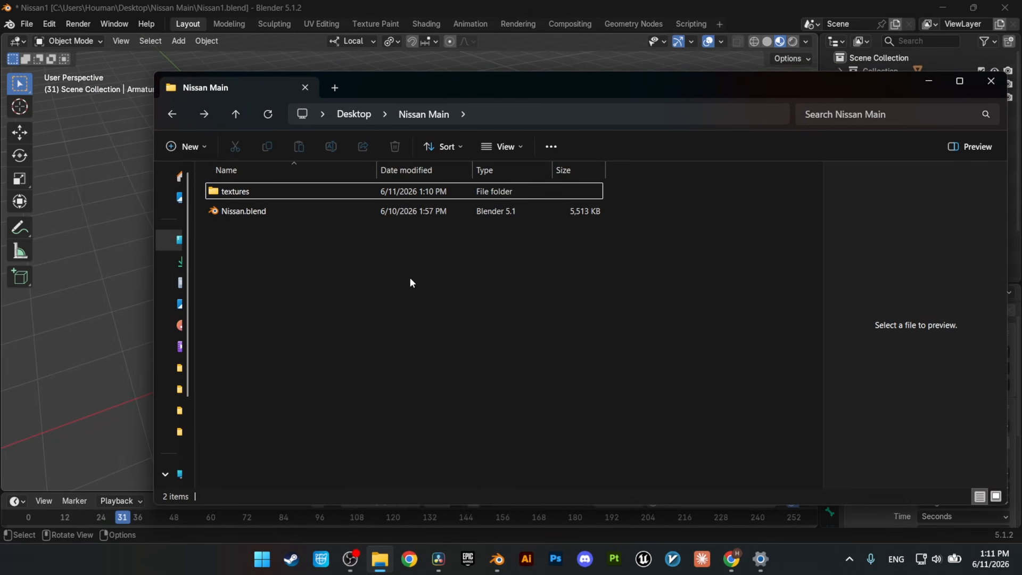
Step: Begin an FBX export with the path mode set to Copy and textures embedded
{"action": "left_click", "coordinate": [27, 24]}
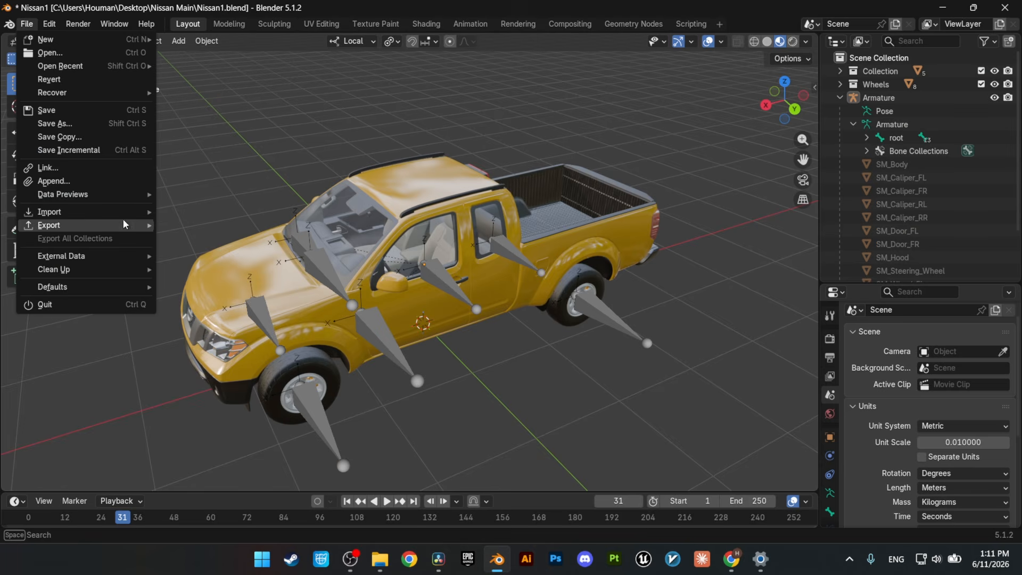
{"action": "mouse_move", "coordinate": [125, 224]}
{"action": "left_click", "coordinate": [213, 334]}
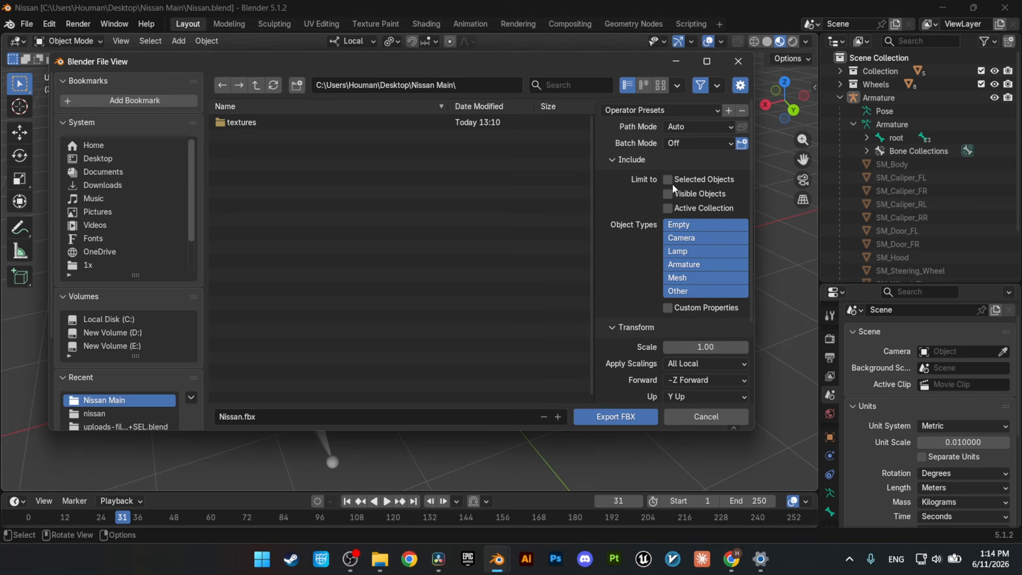
{"action": "left_click", "coordinate": [697, 127]}
{"action": "left_click", "coordinate": [686, 217]}
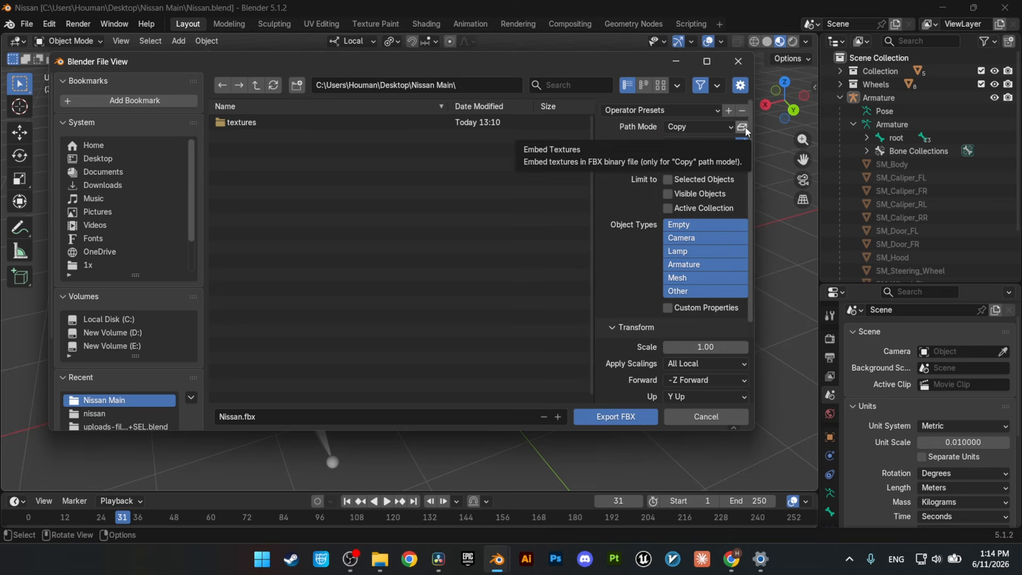
{"action": "left_click", "coordinate": [744, 130]}
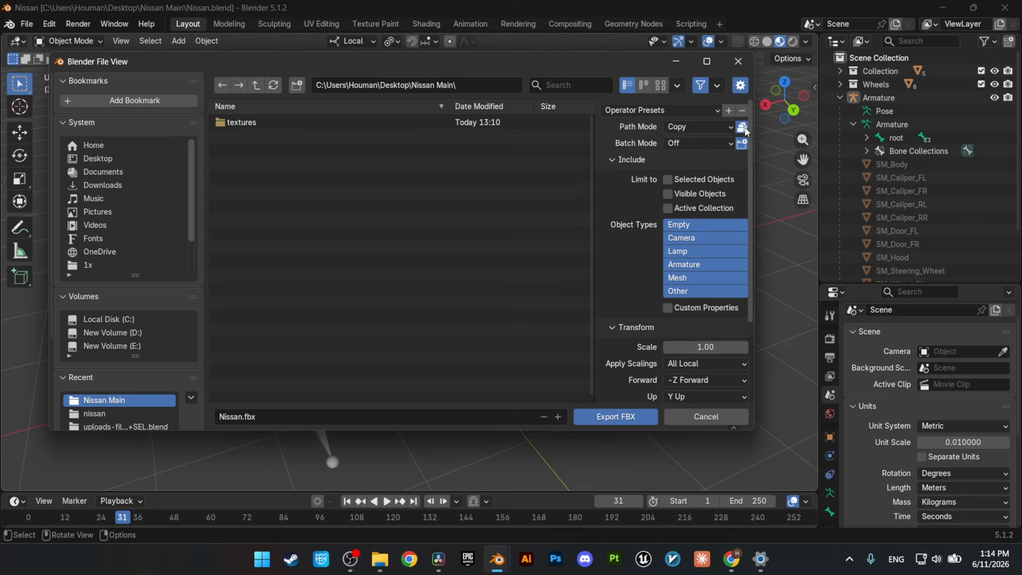
Step: Limit the exported object types to Armature, Mesh and Other
{"action": "left_click", "coordinate": [683, 292]}
{"action": "left_click", "coordinate": [683, 277], "text": "shift"}
{"action": "left_click", "coordinate": [682, 265], "text": "shift"}
Step: Set the FBX export axes to X Forward and Z Up
{"action": "scroll", "coordinate": [683, 303], "scroll_direction": "down", "scroll_amount": 3}
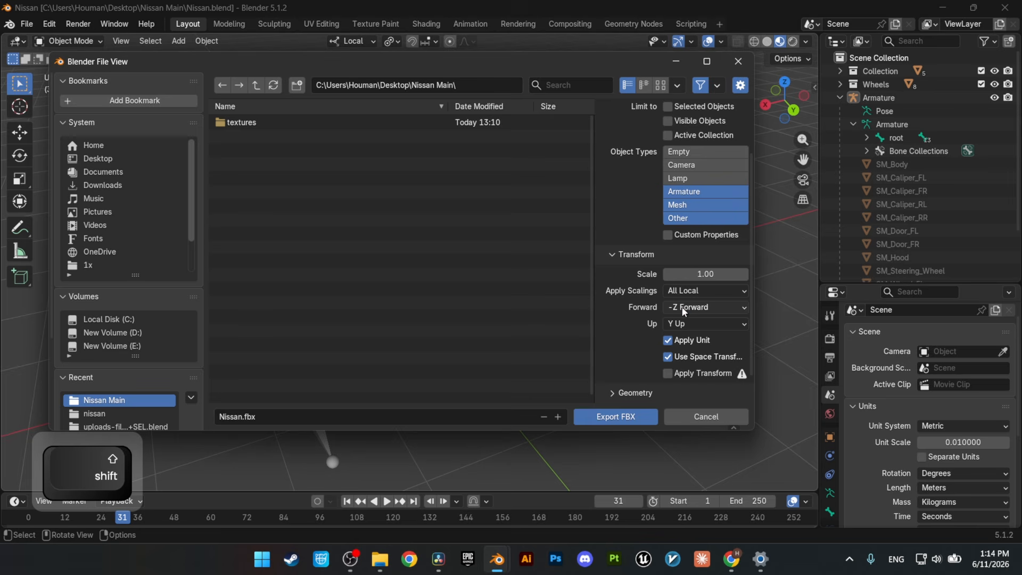
{"action": "left_click", "coordinate": [684, 312]}
{"action": "left_click", "coordinate": [686, 322]}
{"action": "left_click", "coordinate": [689, 325]}
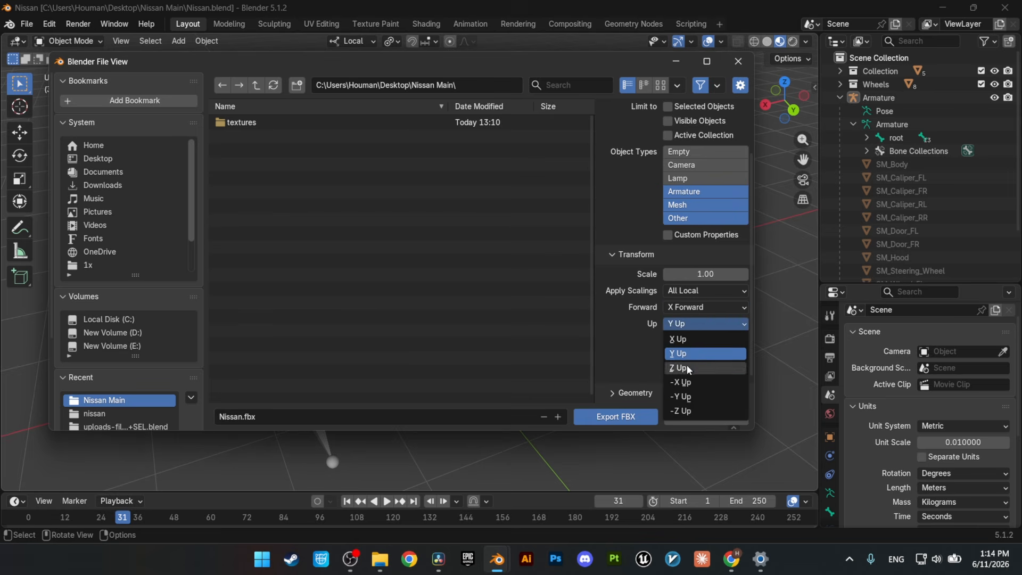
{"action": "left_click", "coordinate": [687, 369]}
Step: Set the exported geometry's smoothing to Face
{"action": "scroll", "coordinate": [689, 346], "scroll_direction": "down", "scroll_amount": 1}
{"action": "scroll", "coordinate": [695, 259], "scroll_direction": "down", "scroll_amount": 5}
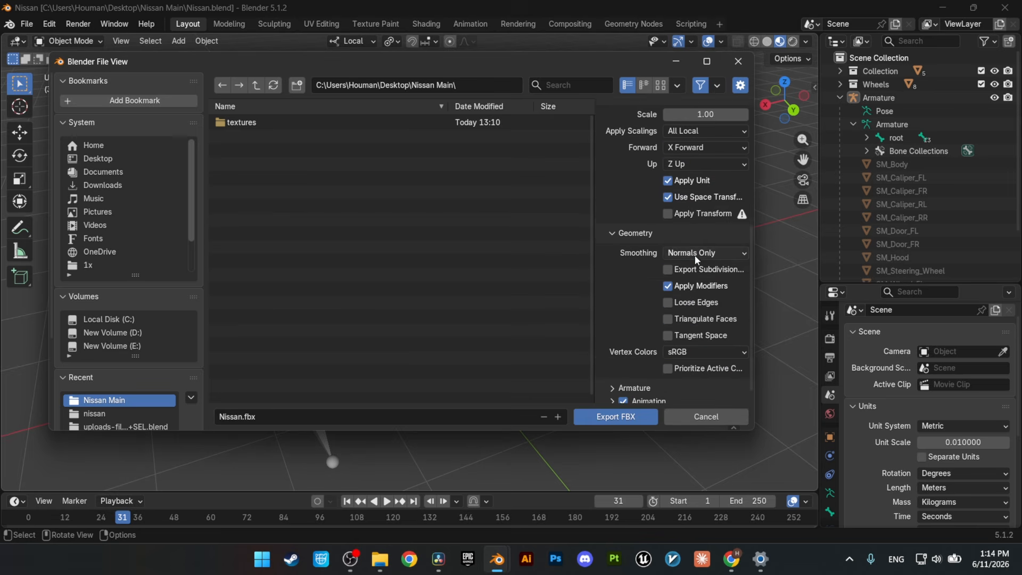
{"action": "left_click", "coordinate": [696, 254]}
{"action": "left_click", "coordinate": [678, 269]}
Step: Turn off leaf bones and animation for the export and export the truck as Nissan.fbx
{"action": "scroll", "coordinate": [694, 363], "scroll_direction": "down", "scroll_amount": 1}
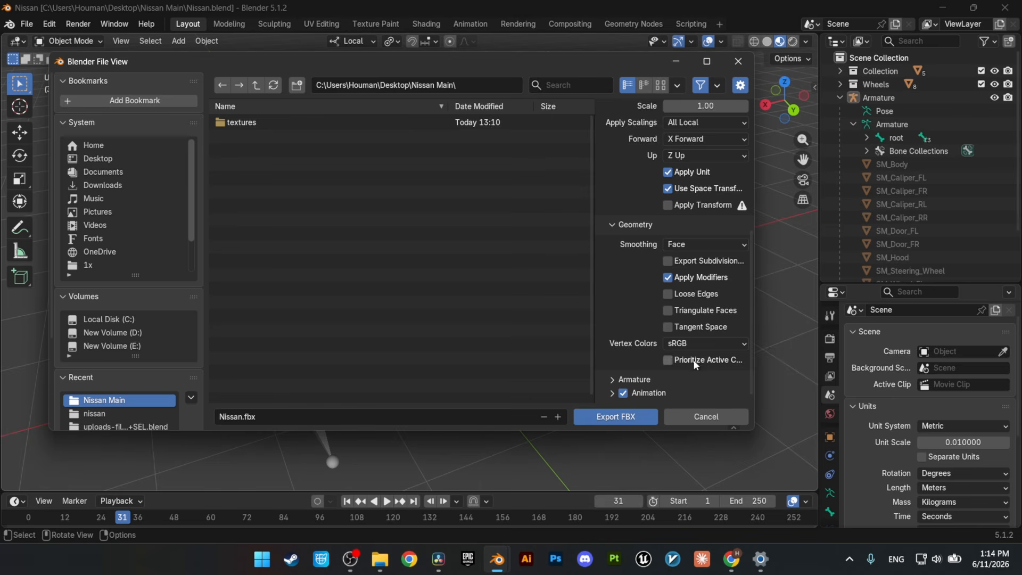
{"action": "left_click", "coordinate": [628, 379]}
{"action": "scroll", "coordinate": [639, 346], "scroll_direction": "down", "scroll_amount": 4}
{"action": "left_click", "coordinate": [623, 393]}
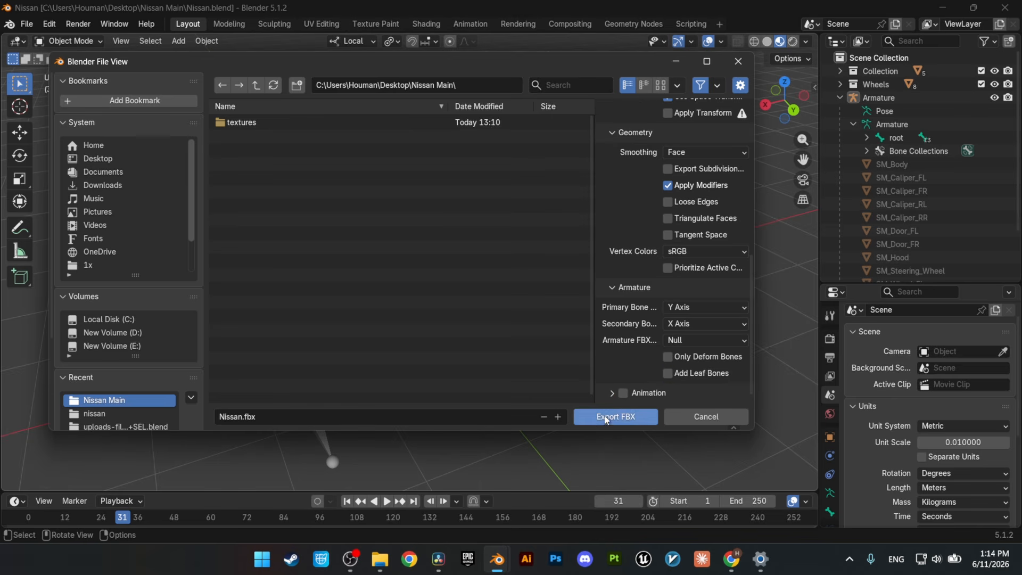
{"action": "left_click", "coordinate": [604, 418]}
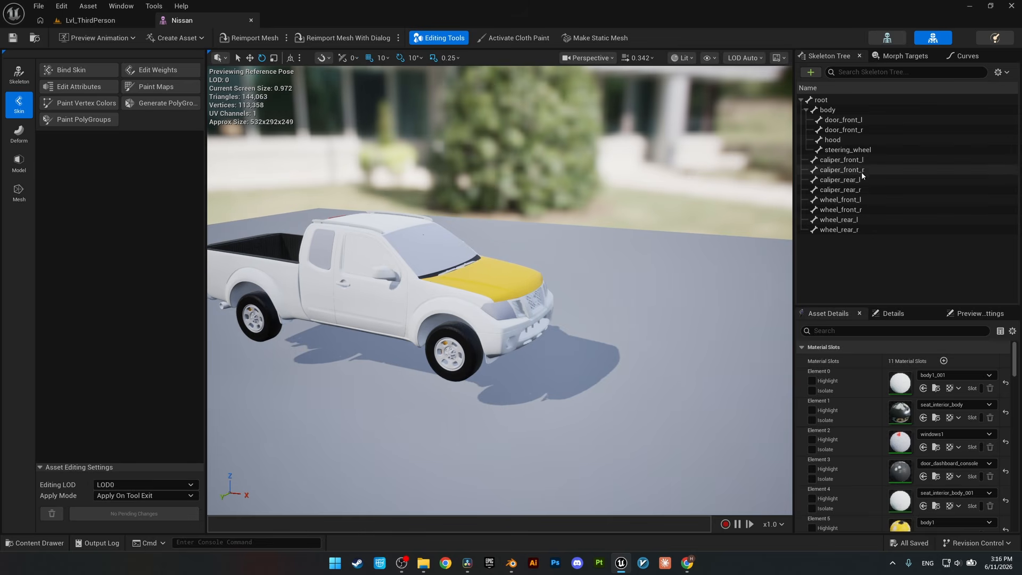
Step: In Unreal Editor's Nissan skeletal mesh, try rotating the wheel_front_r bone and undo the rotation
{"action": "left_click", "coordinate": [846, 199]}
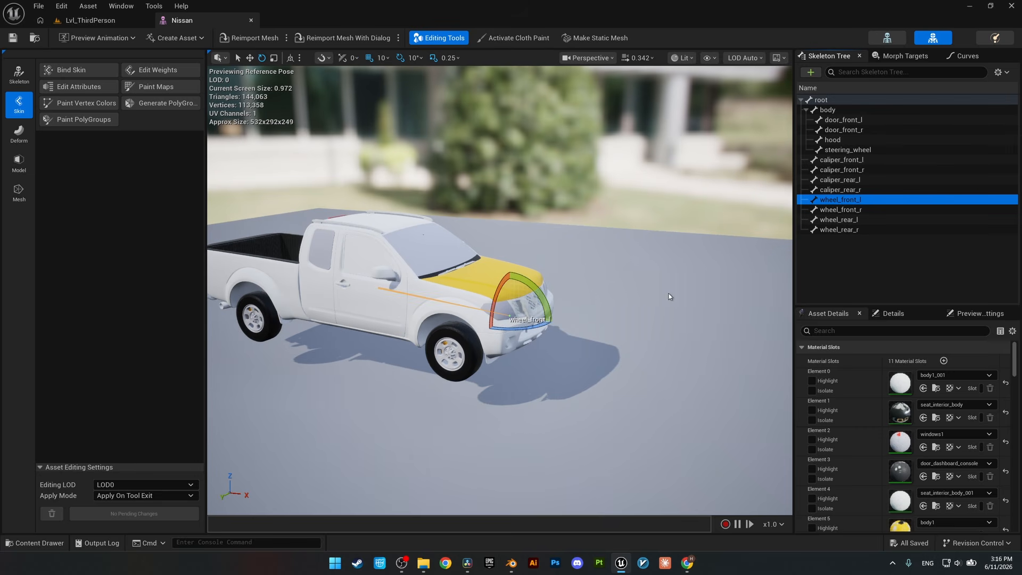
{"action": "left_click", "coordinate": [841, 210]}
{"action": "left_click_drag", "start_coordinate": [481, 399], "coordinate": [457, 394]}
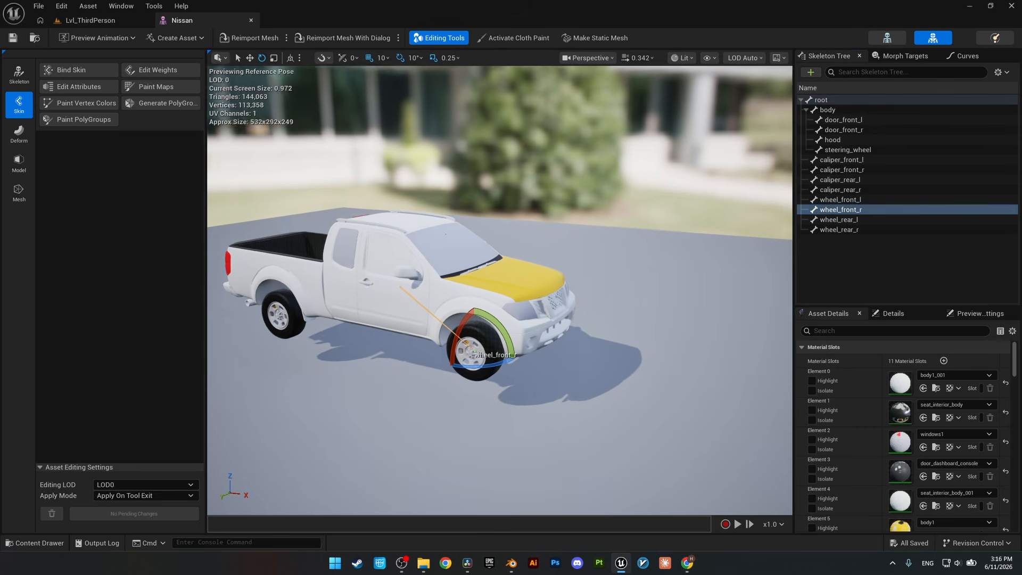
{"action": "right_click_drag", "start_coordinate": [457, 394], "coordinate": [479, 389]}
{"action": "key", "text": "w"}
{"action": "key", "text": "d"}
{"action": "mouse_move", "coordinate": [558, 306]}
{"action": "left_mouse_down"}
{"action": "mouse_move", "coordinate": [537, 313]}
{"action": "mouse_move", "coordinate": [568, 304]}
{"action": "mouse_move", "coordinate": [542, 311]}
{"action": "left_mouse_up"}
{"action": "key", "text": "ctrl+z"}
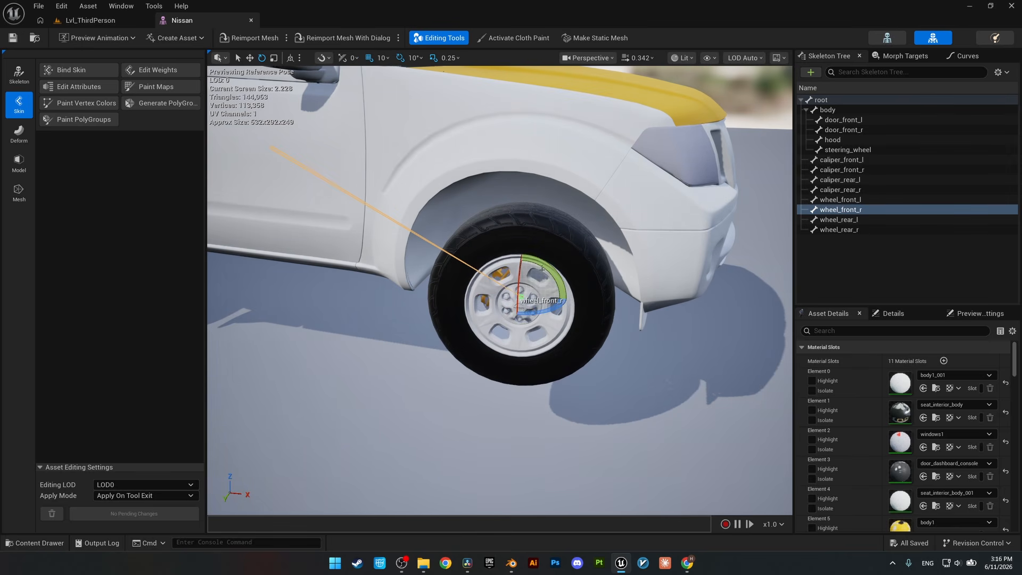
Step: Test-rotate the wheel_front_r bone about its axle in the Nissan skeletal mesh preview
{"action": "mouse_move", "coordinate": [547, 269]}
{"action": "left_mouse_down"}
{"action": "mouse_move", "coordinate": [565, 298]}
{"action": "mouse_move", "coordinate": [526, 255]}
{"action": "mouse_move", "coordinate": [554, 278]}
{"action": "left_mouse_up"}
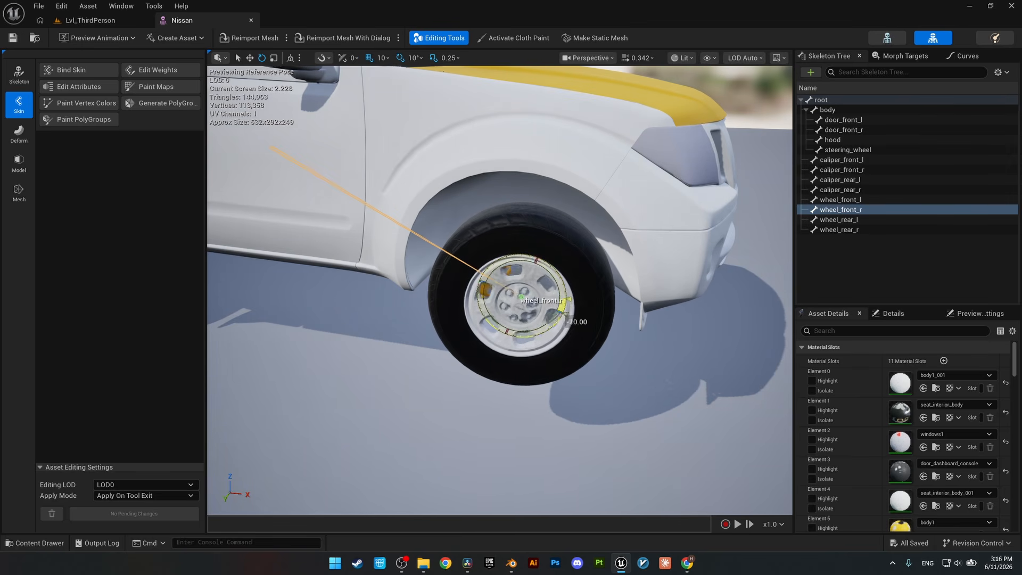
{"action": "left_click_drag", "start_coordinate": [565, 314], "coordinate": [568, 299]}
{"action": "key", "text": "s"}
{"action": "right_click_drag", "start_coordinate": [568, 299], "coordinate": [530, 285]}
{"action": "key", "text": "w"}
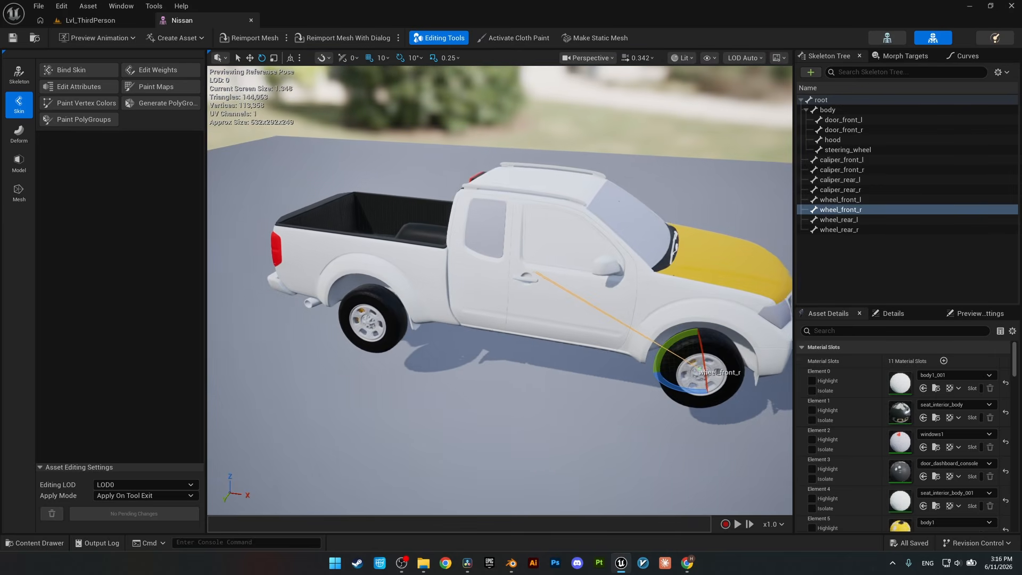
Step: Swing the front right door open by rotating the door_front_r bone -10 degrees about its vertical axis
{"action": "left_click", "coordinate": [847, 120]}
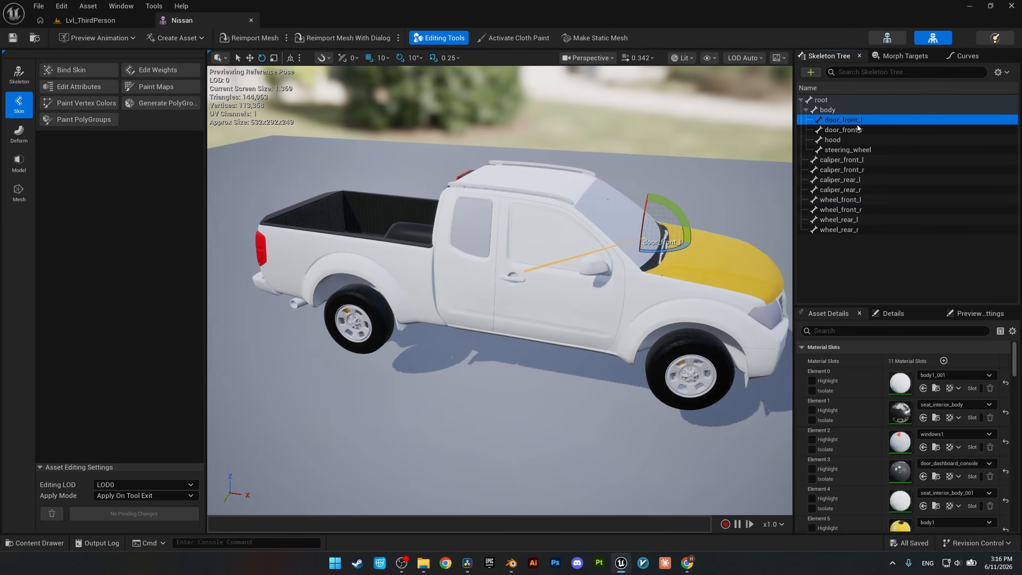
{"action": "left_click", "coordinate": [857, 129]}
{"action": "left_click_drag", "start_coordinate": [665, 311], "coordinate": [671, 302]}
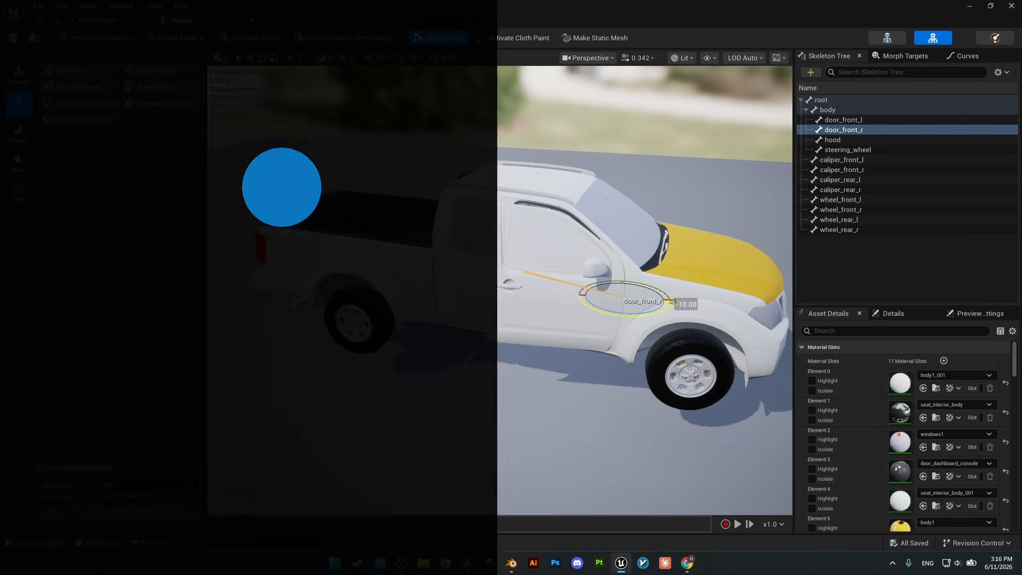